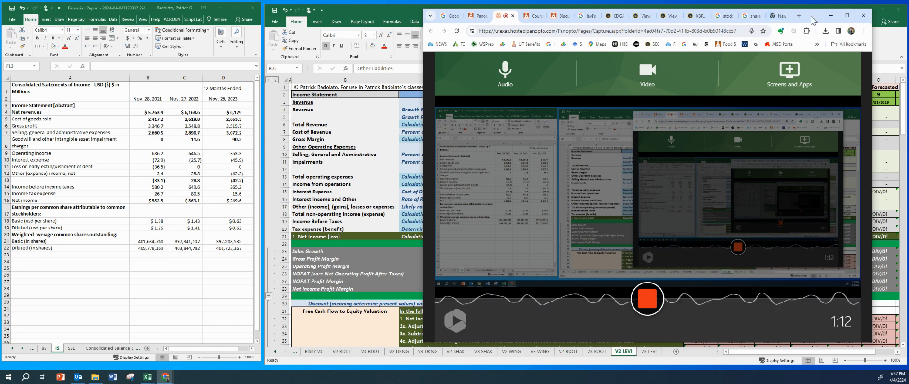
Copy the three years of net revenues from the IS sheet into the historical Revenue row of the V2 LEVI sheet as values only
{"action": "left_click", "coordinate": [831, 15]}
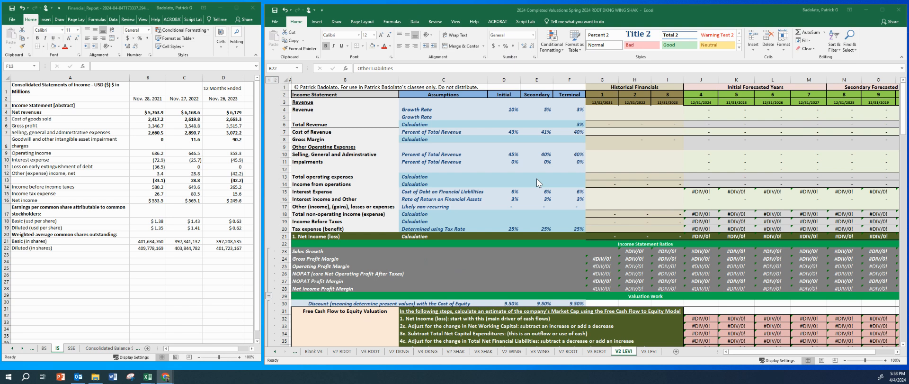
{"action": "left_click", "coordinate": [144, 192]}
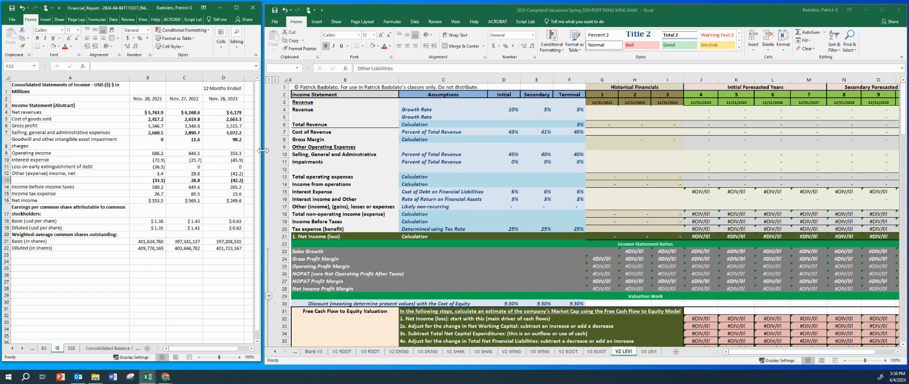
{"action": "left_click", "coordinate": [169, 160]}
{"action": "left_click_drag", "start_coordinate": [149, 112], "coordinate": [213, 111]}
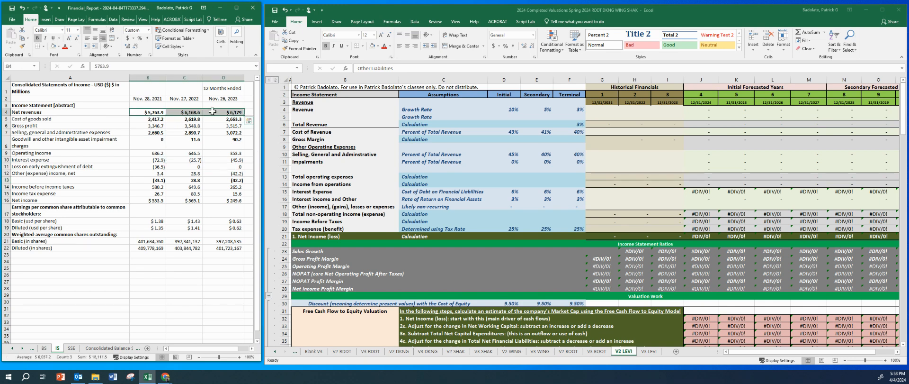
{"action": "key", "text": "ctrl+c"}
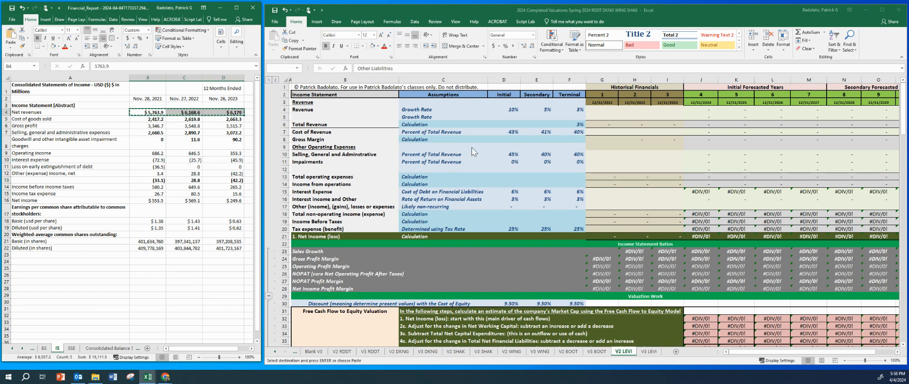
{"action": "right_click", "coordinate": [595, 108]}
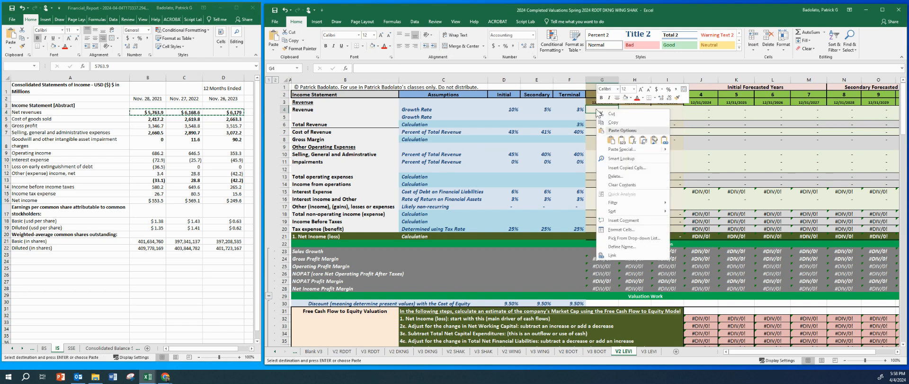
{"action": "left_click", "coordinate": [622, 140]}
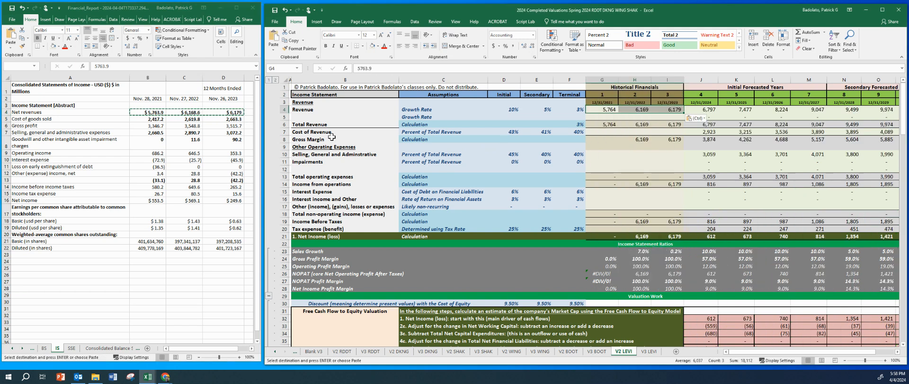
Copy the three years of cost of goods sold into the historical Cost of Revenue row as values only
{"action": "left_click", "coordinate": [136, 122]}
{"action": "left_click_drag", "start_coordinate": [147, 119], "coordinate": [220, 118]}
{"action": "key", "text": "ctrl+c"}
{"action": "left_click", "coordinate": [601, 129]}
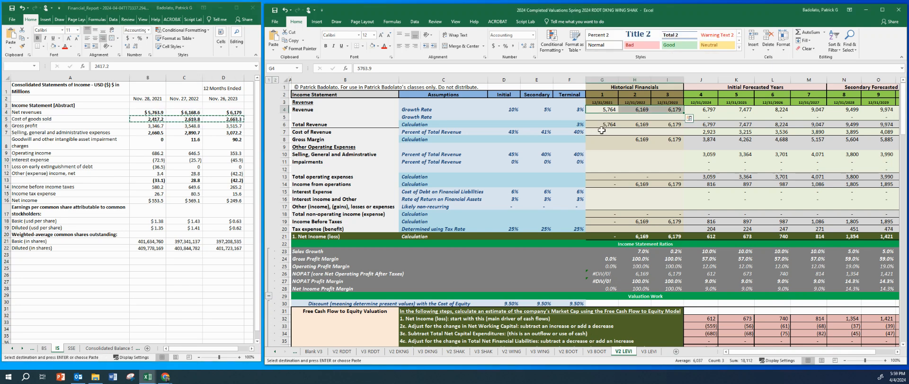
{"action": "right_click", "coordinate": [602, 129]}
{"action": "left_click", "coordinate": [626, 160]}
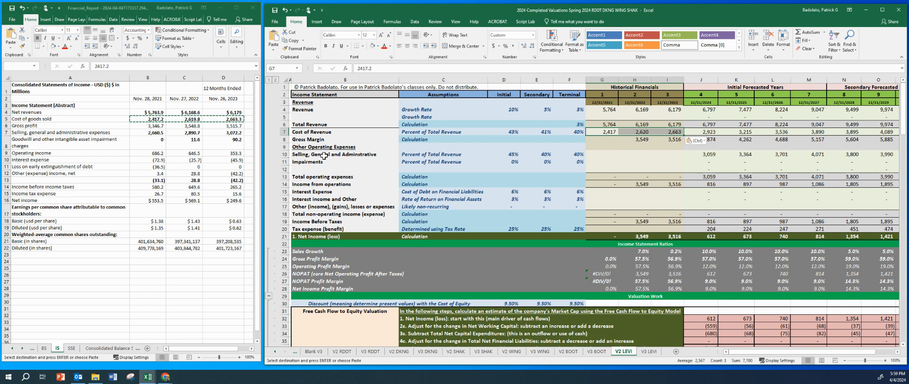
Copy the selling, general and administrative expenses and goodwill impairment charges into the matching historical rows 10 and 11 as values only
{"action": "left_click", "coordinate": [153, 171]}
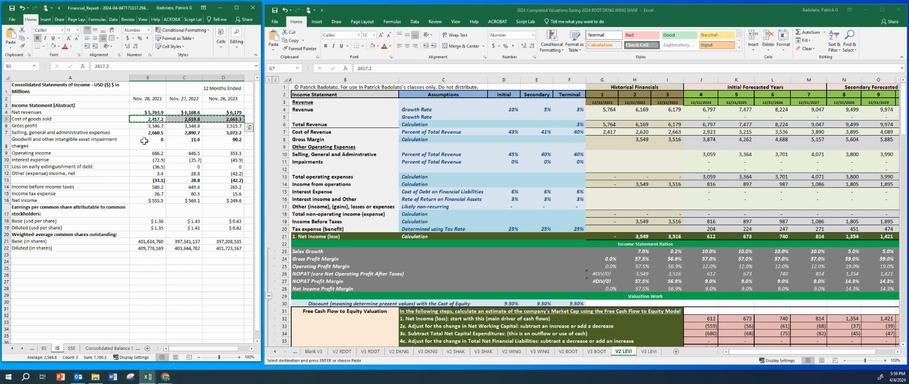
{"action": "left_click_drag", "start_coordinate": [149, 135], "coordinate": [217, 141]}
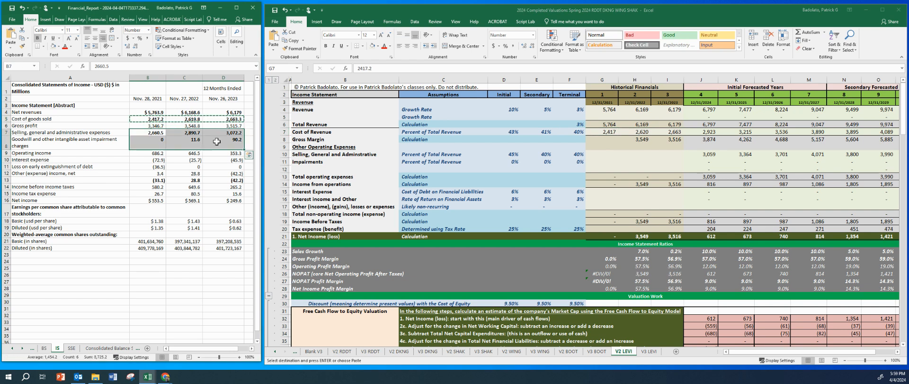
{"action": "left_click", "coordinate": [598, 153]}
{"action": "right_click", "coordinate": [598, 154]}
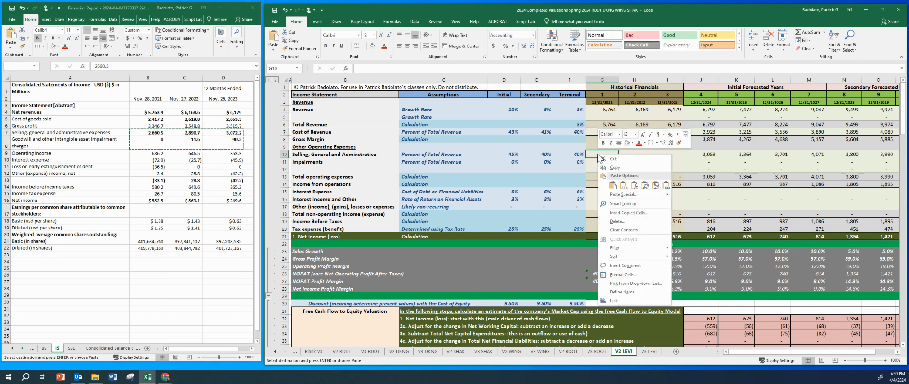
{"action": "left_click", "coordinate": [624, 187]}
Copy the three years of interest expense into the historical Interest Expense row, keeping only the values
{"action": "left_click", "coordinate": [143, 189]}
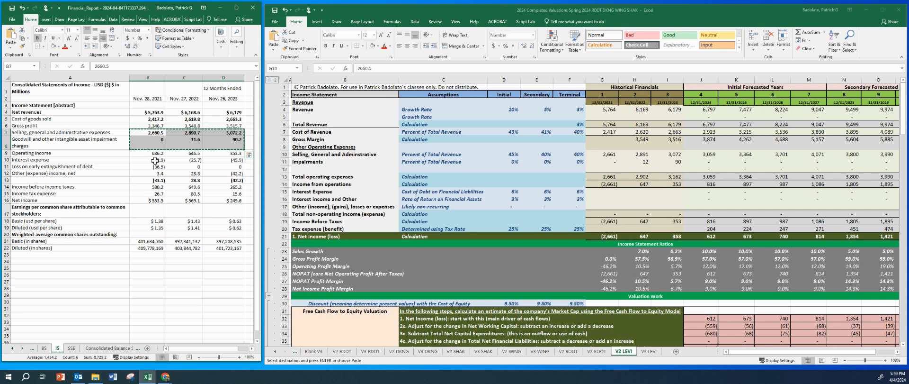
{"action": "left_click_drag", "start_coordinate": [155, 161], "coordinate": [226, 160]}
{"action": "key", "text": "ctrl+c"}
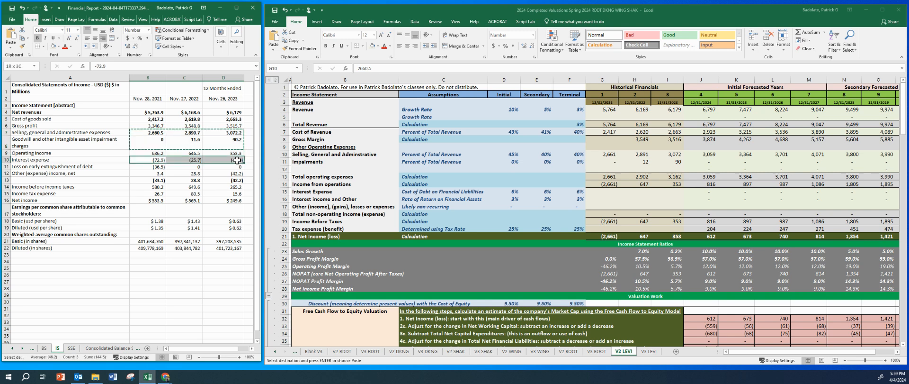
{"action": "left_click", "coordinate": [603, 191]}
{"action": "key", "text": "ctrl+v"}
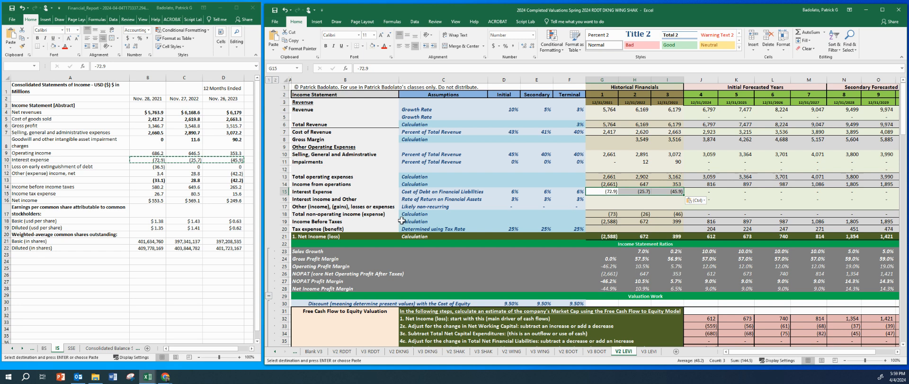
{"action": "key", "text": "ctrl+z"}
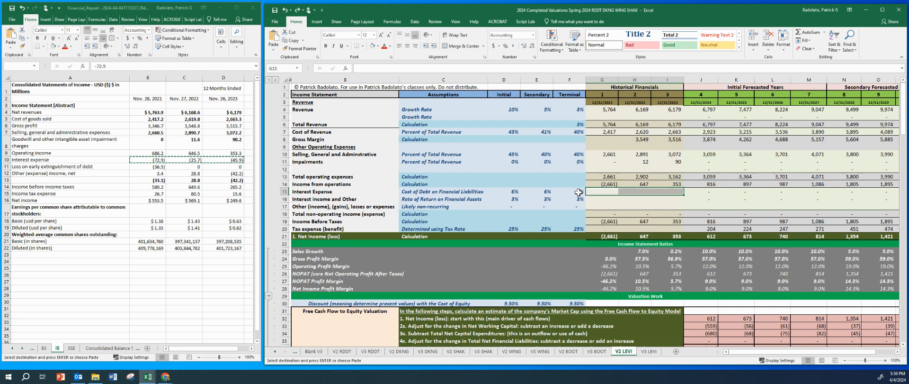
{"action": "right_click", "coordinate": [603, 192]}
{"action": "left_click", "coordinate": [629, 221]}
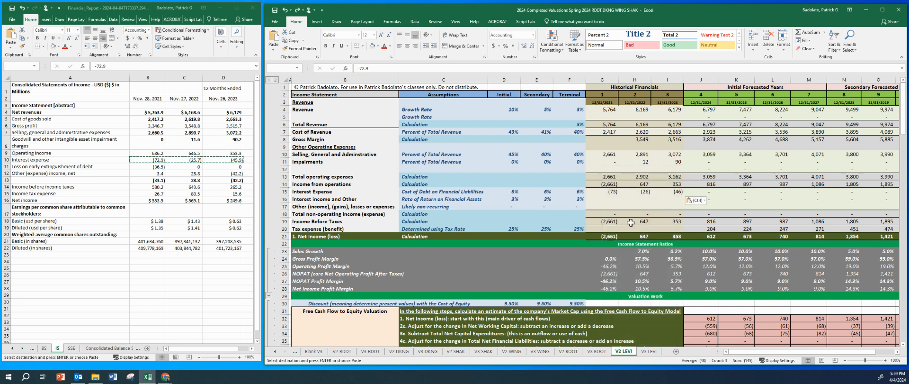
Copy the combined debt extinguishment and other expense subtotals in row 13 into the historical Other (income), (gains), losses or expenses row as values only
{"action": "left_click", "coordinate": [179, 212]}
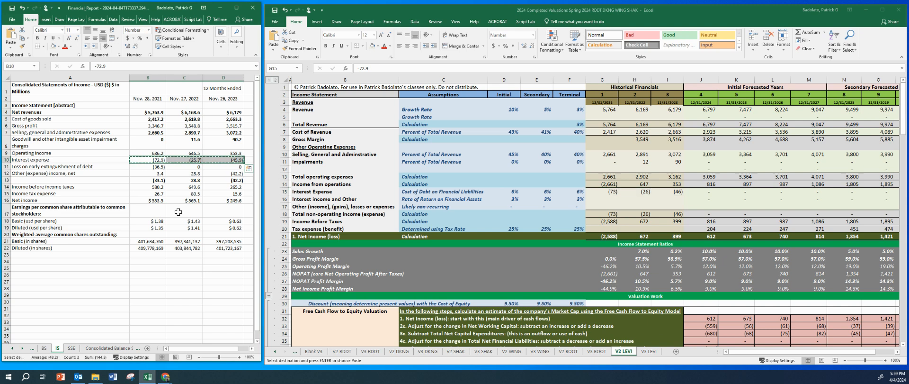
{"action": "left_click", "coordinate": [152, 193]}
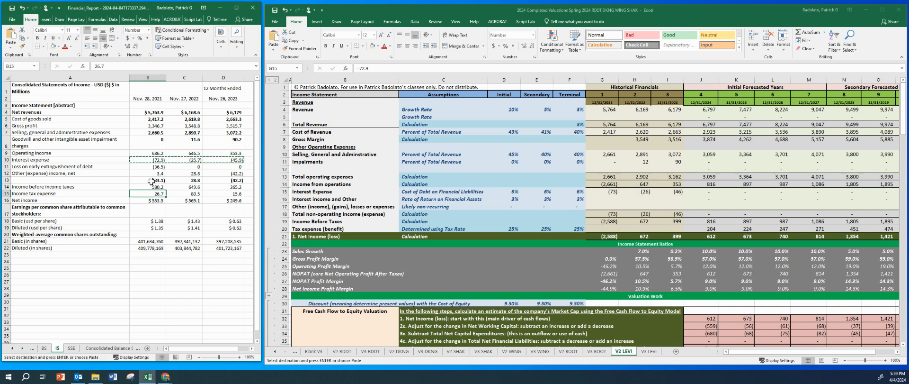
{"action": "left_click_drag", "start_coordinate": [152, 181], "coordinate": [225, 182]}
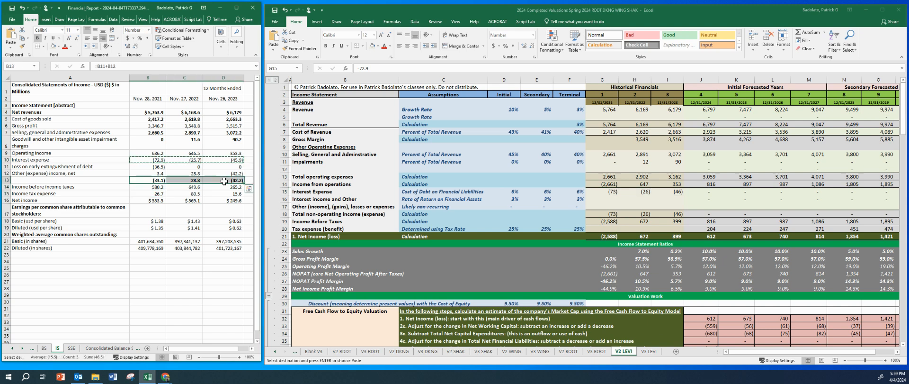
{"action": "left_click", "coordinate": [593, 207]}
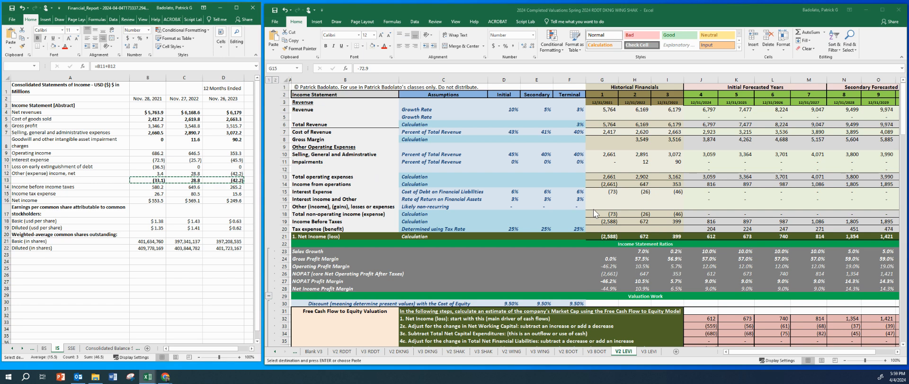
{"action": "key", "text": "ctrl+v"}
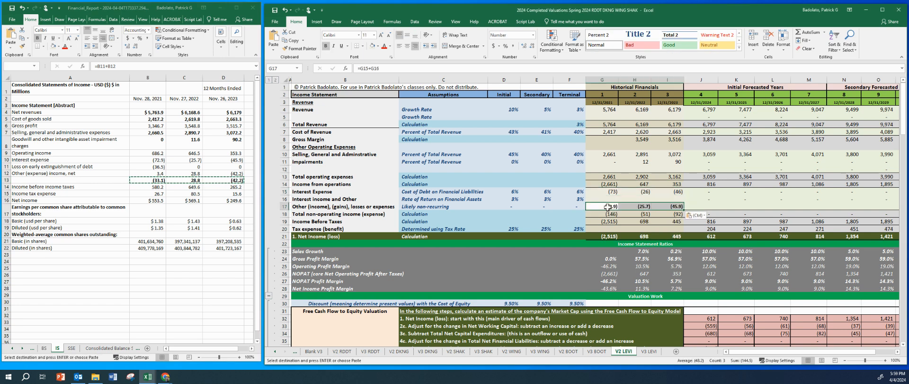
{"action": "key", "text": "ctrl+z"}
{"action": "right_click", "coordinate": [598, 206]}
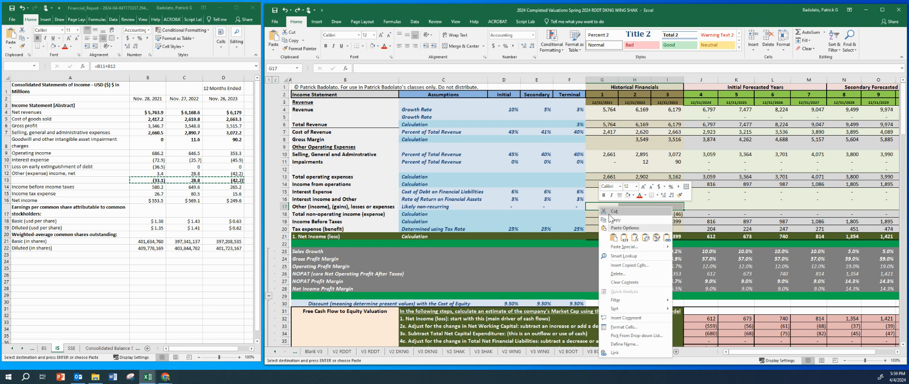
{"action": "left_click", "coordinate": [626, 237]}
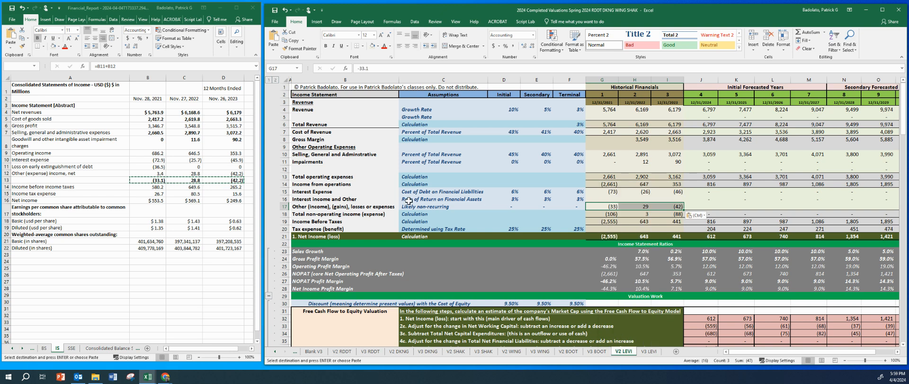
{"action": "left_click_drag", "start_coordinate": [408, 199], "coordinate": [562, 199]}
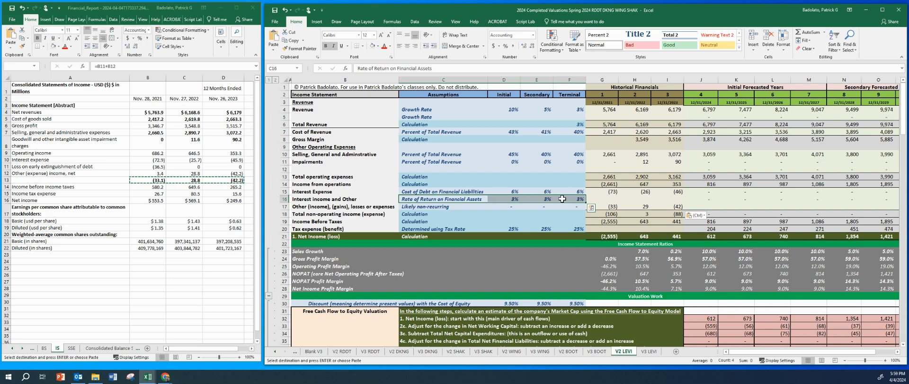
{"action": "left_click", "coordinate": [607, 197]}
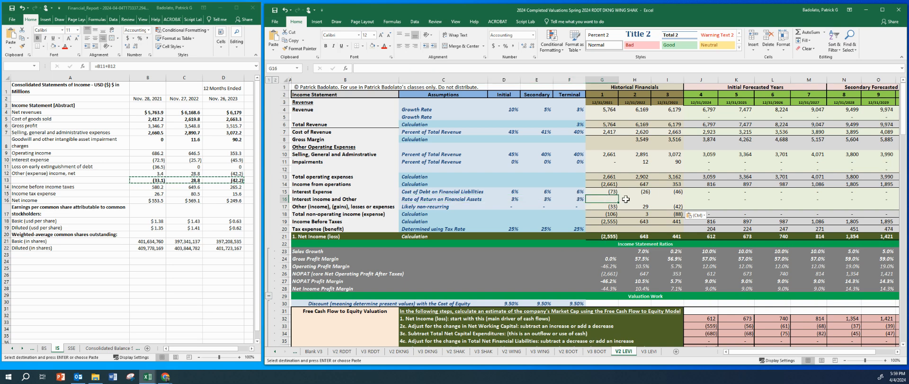
Copy the three years of income tax expense into the historical Tax expense (benefit) row as values only
{"action": "left_click", "coordinate": [175, 220]}
{"action": "left_click", "coordinate": [137, 193]}
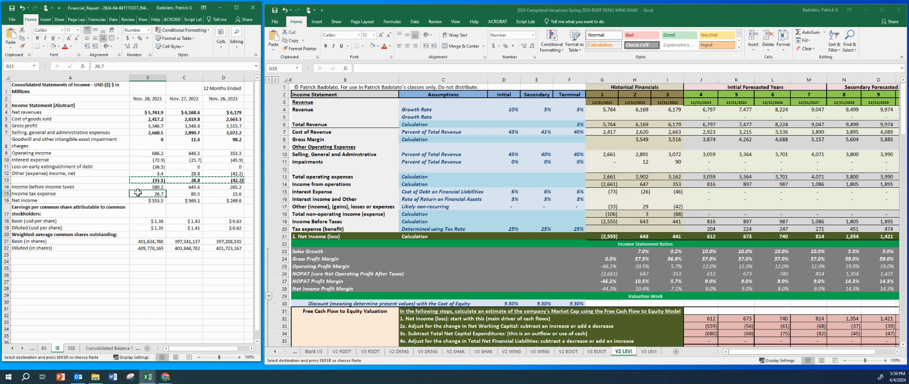
{"action": "left_click_drag", "start_coordinate": [142, 195], "coordinate": [226, 194]}
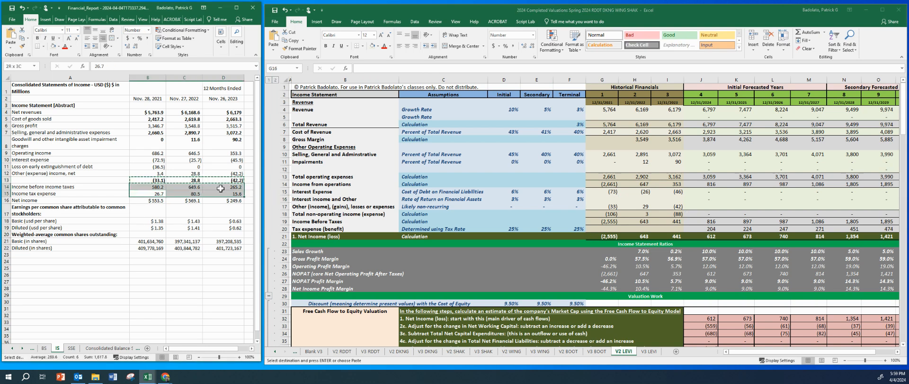
{"action": "left_click", "coordinate": [613, 229]}
{"action": "right_click", "coordinate": [612, 231]}
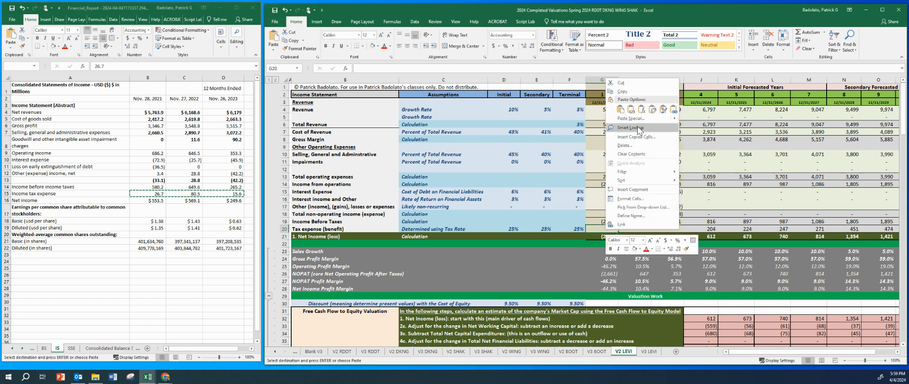
{"action": "left_click", "coordinate": [631, 109]}
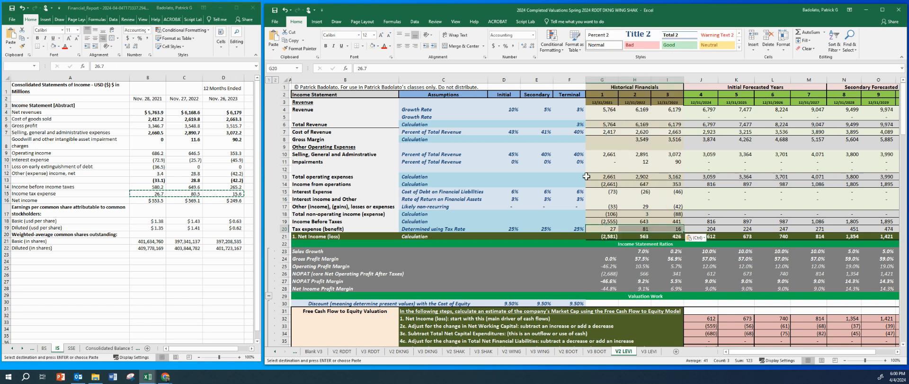
Shade the three net income figures in B16:D16 of the IS sheet with a tan fill
{"action": "left_click", "coordinate": [164, 208]}
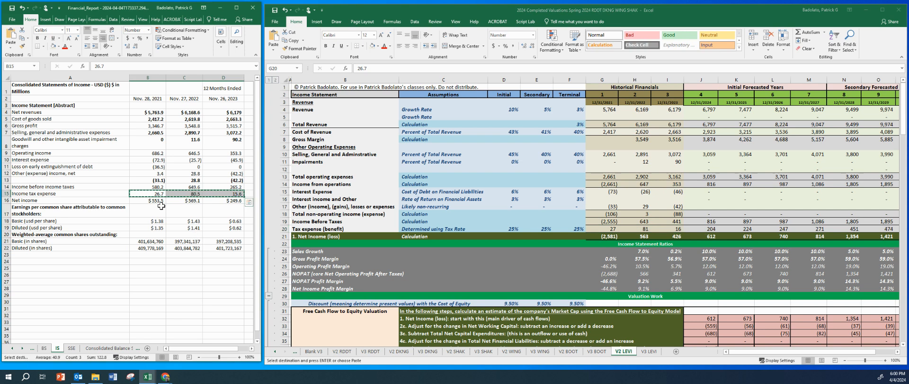
{"action": "left_click_drag", "start_coordinate": [154, 201], "coordinate": [222, 200]}
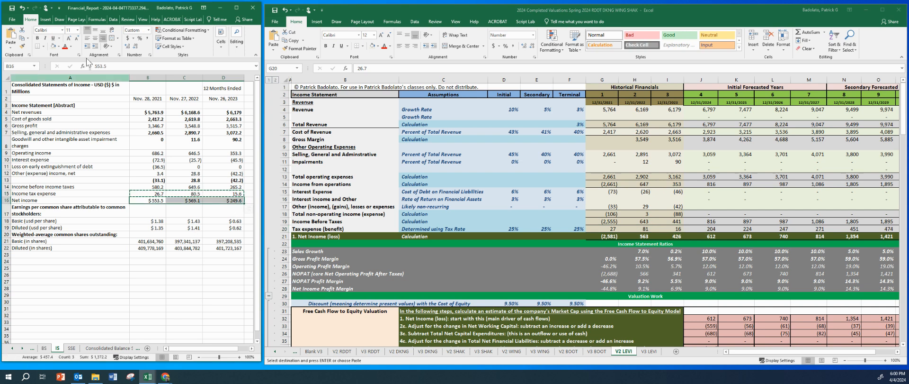
{"action": "left_click", "coordinate": [57, 46]}
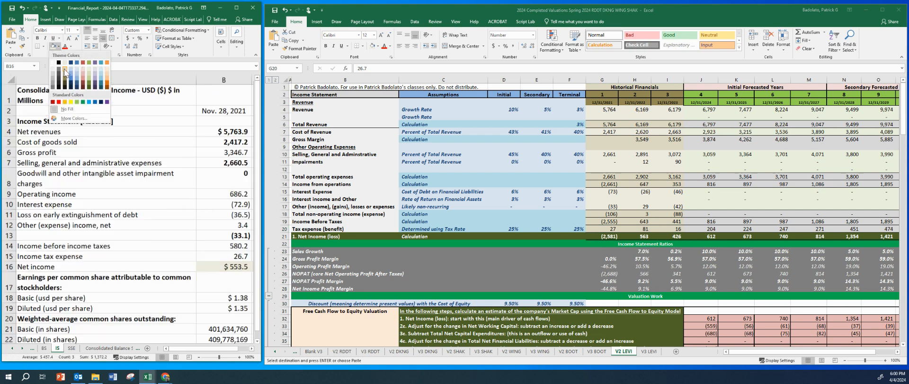
{"action": "left_click", "coordinate": [64, 71]}
{"action": "left_click", "coordinate": [161, 277]}
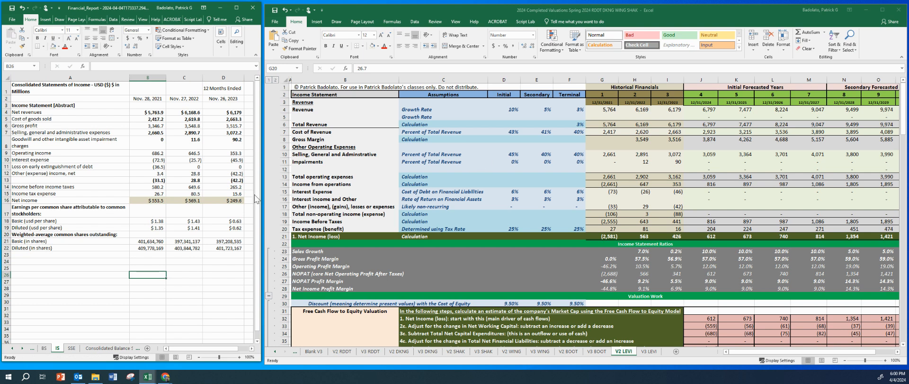
{"action": "left_click", "coordinate": [175, 234]}
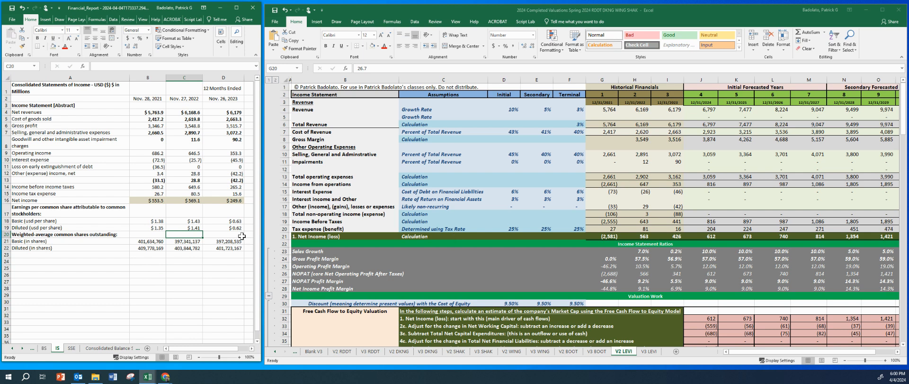
{"action": "left_click", "coordinate": [185, 248]}
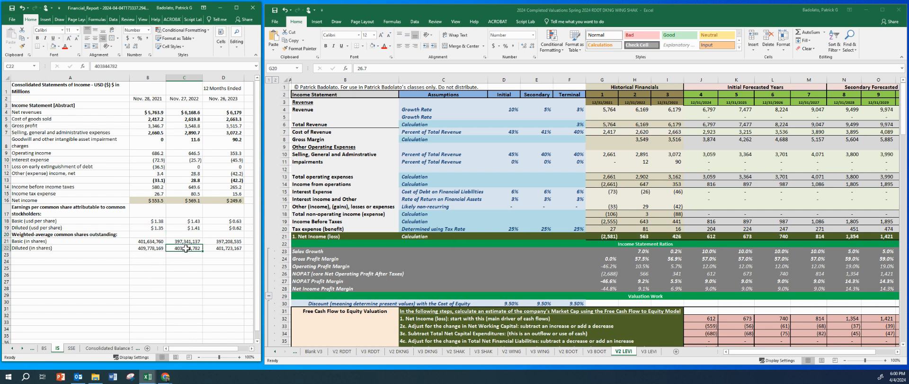
Compare the reported tax expense, net income, other expense and operating income in the IS sheet with the model's historical income statement
{"action": "left_click", "coordinate": [147, 194]}
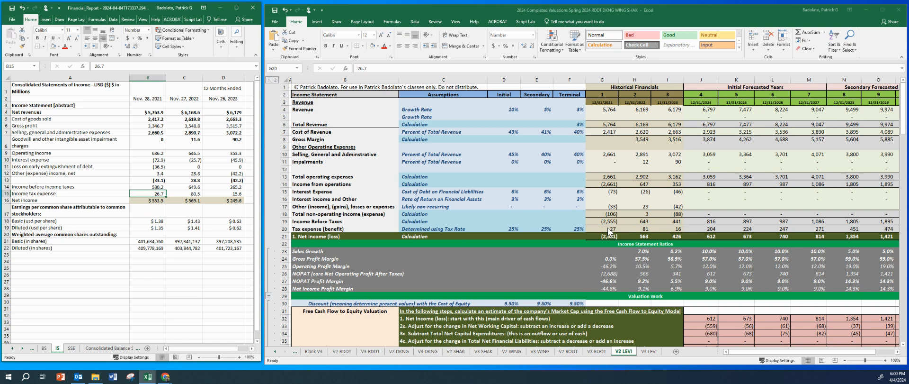
{"action": "left_click", "coordinate": [212, 221]}
{"action": "left_click", "coordinate": [234, 201]}
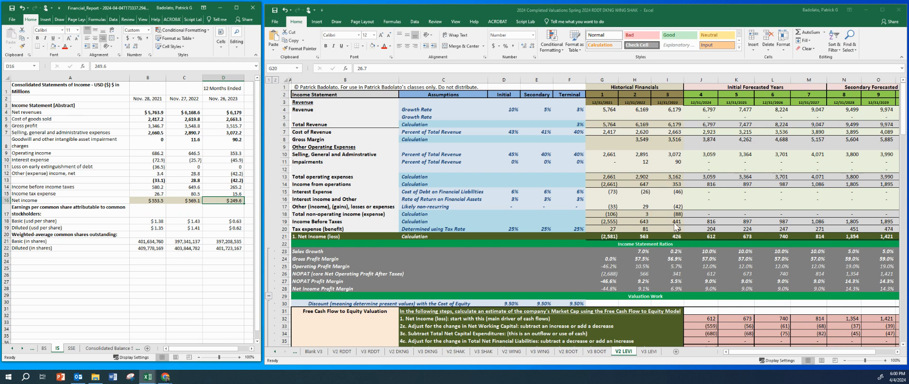
{"action": "left_click", "coordinate": [178, 208]}
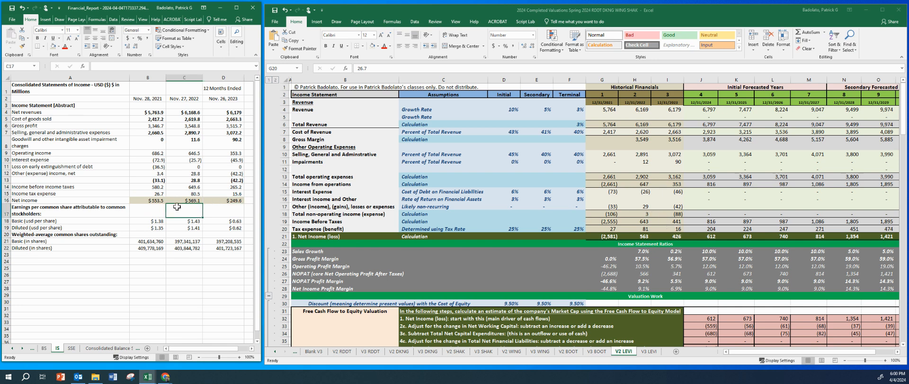
{"action": "left_click", "coordinate": [230, 173]}
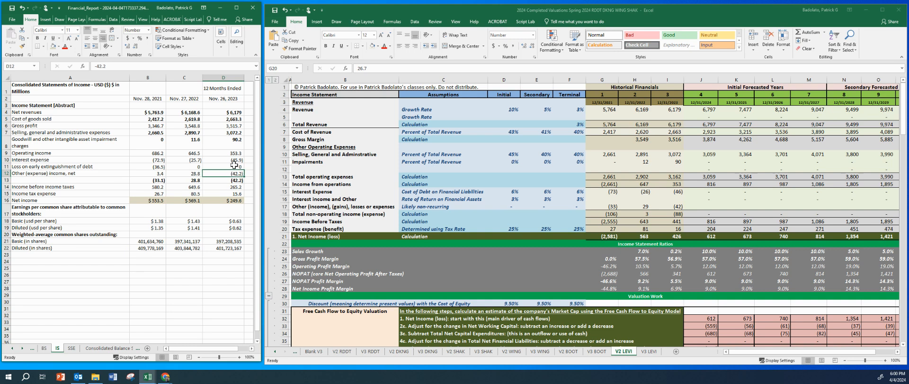
{"action": "left_click", "coordinate": [238, 153]}
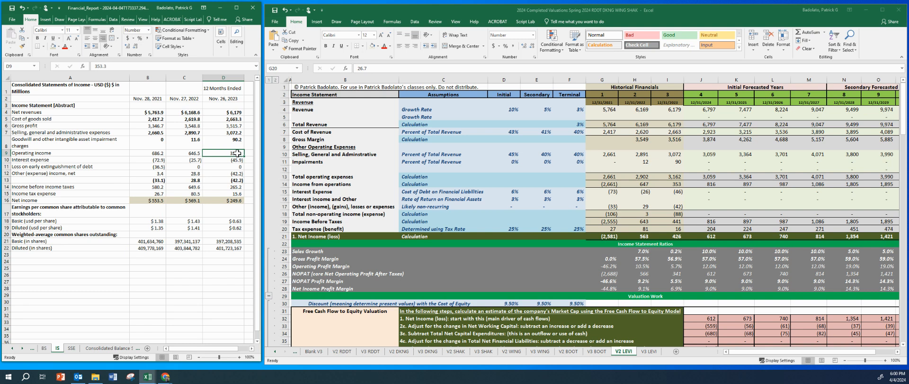
Reverse the signs in the third historical year, setting Interest Expense to 45.9 and Other (income), (gains), losses or expenses to 42.2
{"action": "left_click", "coordinate": [677, 193]}
{"action": "left_click", "coordinate": [679, 192]}
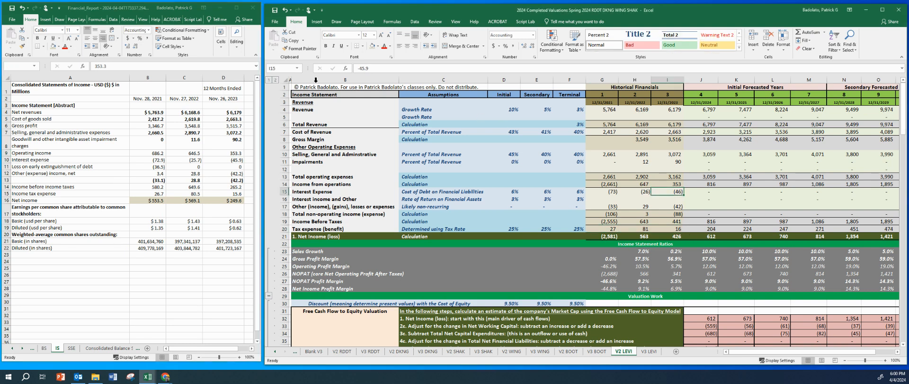
{"action": "left_click", "coordinate": [361, 69]}
{"action": "key", "text": "BackSpace"}
{"action": "key", "text": "Return"}
{"action": "left_click", "coordinate": [670, 206]}
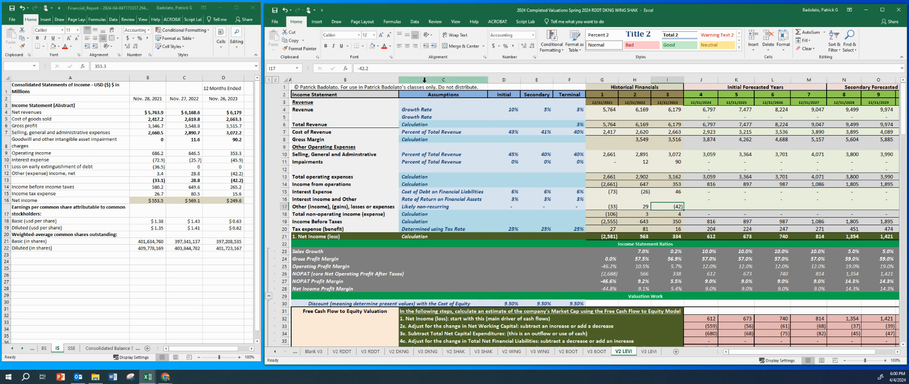
{"action": "left_click", "coordinate": [361, 69]}
{"action": "key", "text": "BackSpace"}
{"action": "key", "text": "Return"}
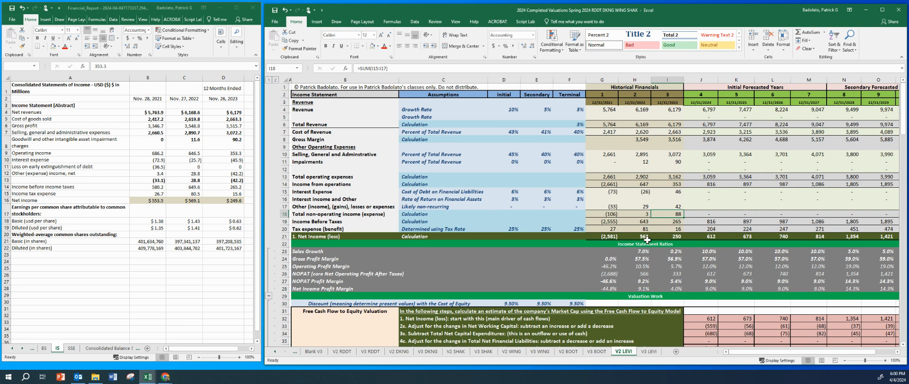
Display the three historical Net Income (loss) figures in G21:I21 with one decimal place
{"action": "left_click", "coordinate": [669, 235]}
{"action": "left_click_drag", "start_coordinate": [609, 237], "coordinate": [668, 237]}
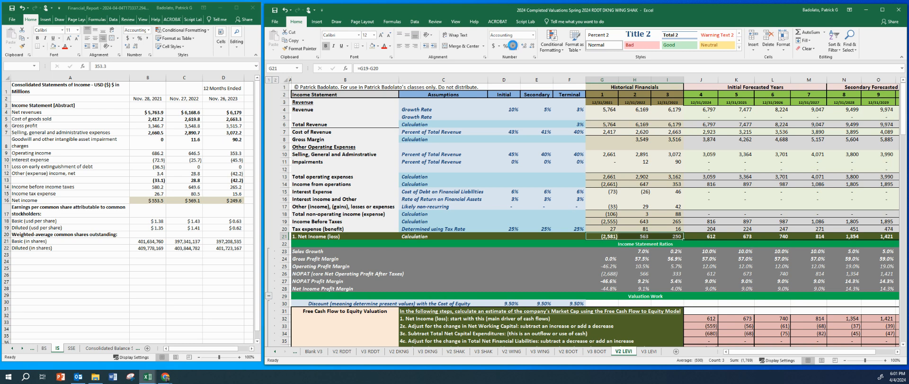
{"action": "left_click", "coordinate": [514, 46]}
{"action": "left_click", "coordinate": [531, 46]}
Reverse the signs in the second historical year, setting Interest Expense to 25.7 and Other (income), (gains), losses or expenses to -28.8
{"action": "left_click", "coordinate": [640, 192]}
{"action": "left_click", "coordinate": [358, 67]}
{"action": "key", "text": "BackSpace"}
{"action": "key", "text": "Return"}
{"action": "left_click", "coordinate": [633, 206]}
{"action": "left_click", "coordinate": [359, 69]}
{"action": "type", "text": "-28.8"}
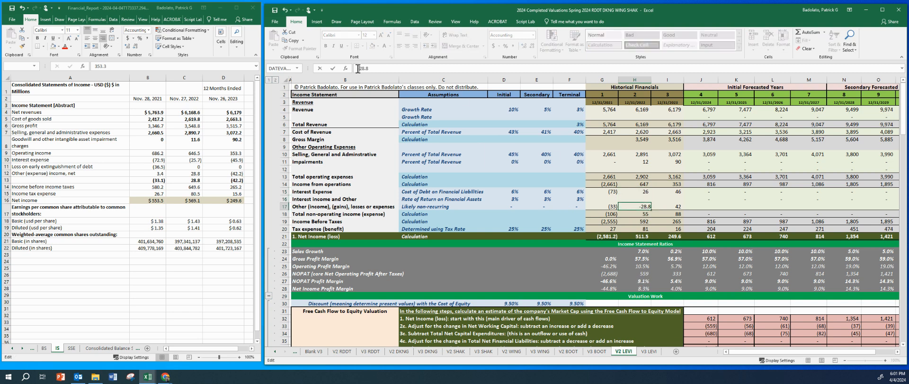
{"action": "key", "text": "Return"}
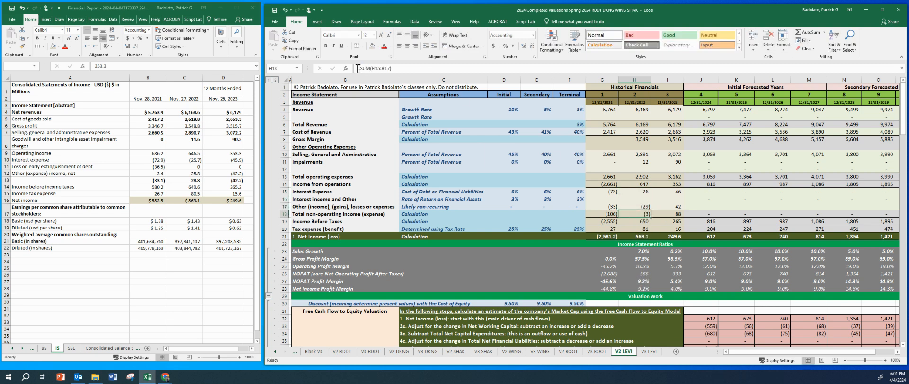
Reverse the signs in the first historical year, setting Interest Expense to 72.9 and Other (income), (gains), losses or expenses to 33.1
{"action": "left_click", "coordinate": [604, 191]}
{"action": "left_click", "coordinate": [359, 69]}
{"action": "key", "text": "Delete"}
{"action": "key", "text": "Return"}
{"action": "key", "text": "Return"}
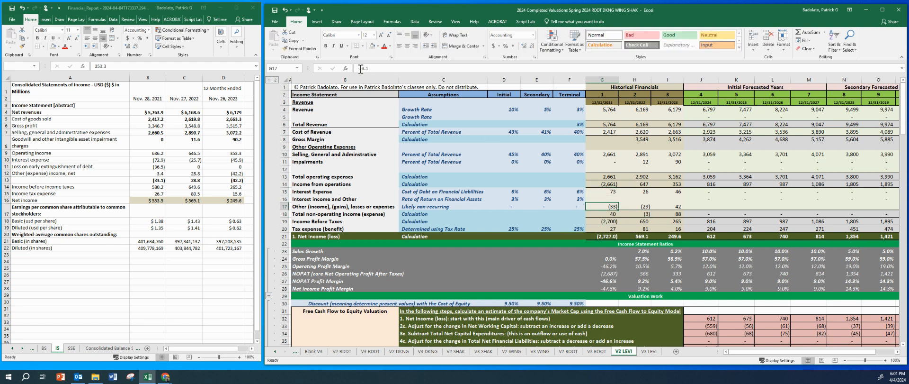
{"action": "left_click", "coordinate": [359, 68]}
{"action": "key", "text": "Delete"}
{"action": "key", "text": "Return"}
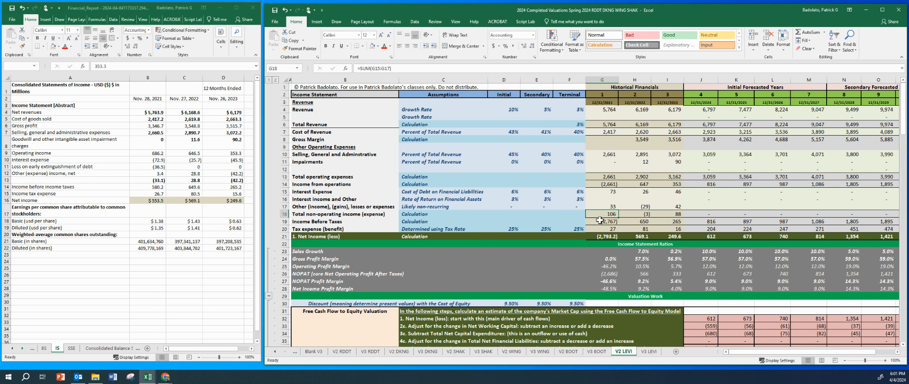
Fill the Gross Margin formula from H8 into the empty first historical year cell G8
{"action": "left_click", "coordinate": [601, 221]}
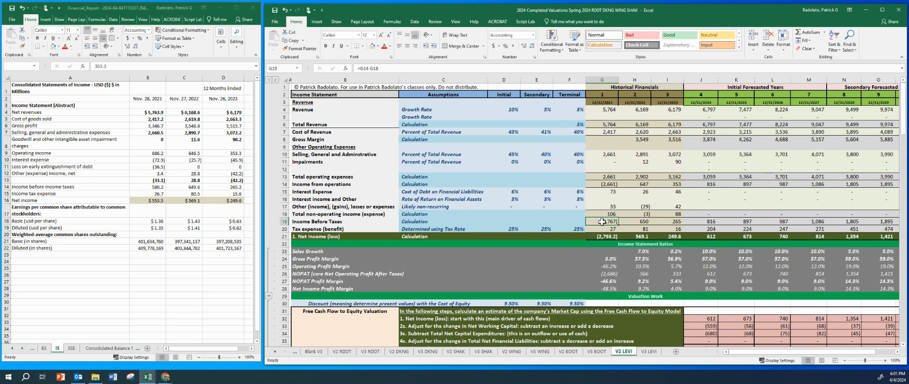
{"action": "left_click", "coordinate": [614, 138]}
{"action": "left_click", "coordinate": [640, 140]}
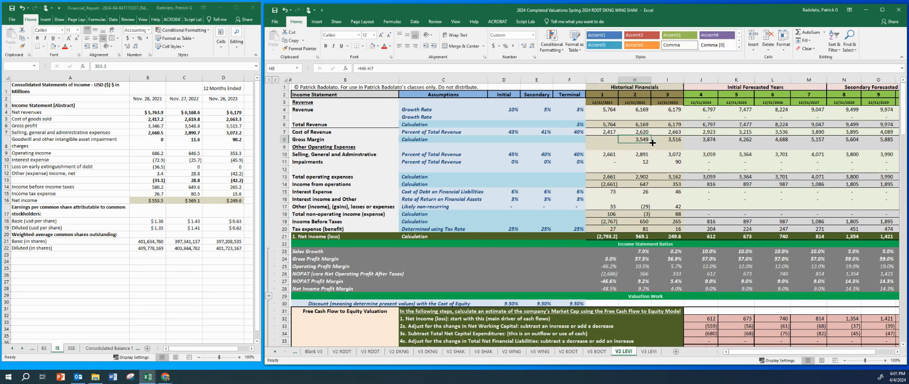
{"action": "left_click_drag", "start_coordinate": [628, 145], "coordinate": [601, 142]}
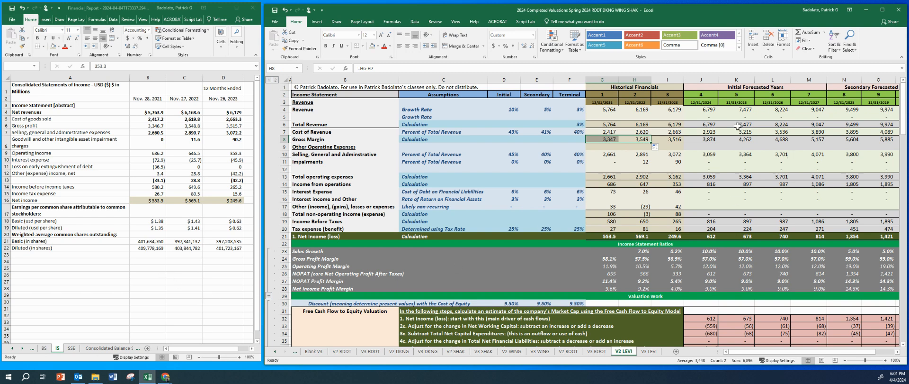
Examine the historical Impairments row and the forecast assumptions from Selling, General and Administrative through the tax rate
{"action": "left_click_drag", "start_coordinate": [810, 352], "coordinate": [786, 349]}
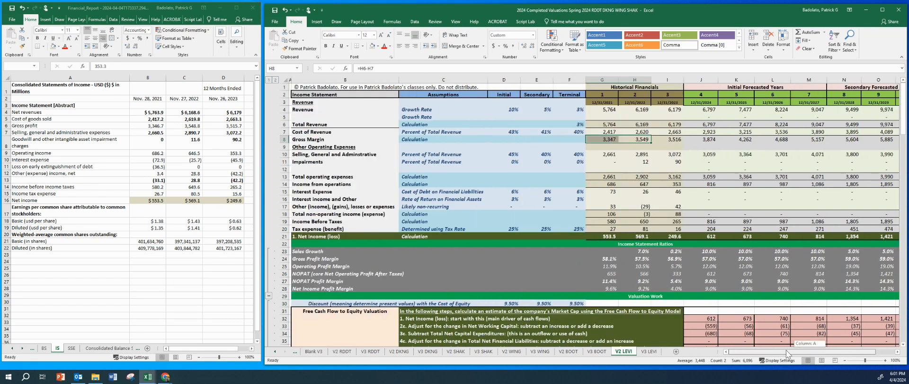
{"action": "left_click", "coordinate": [648, 170]}
{"action": "left_click", "coordinate": [710, 153]}
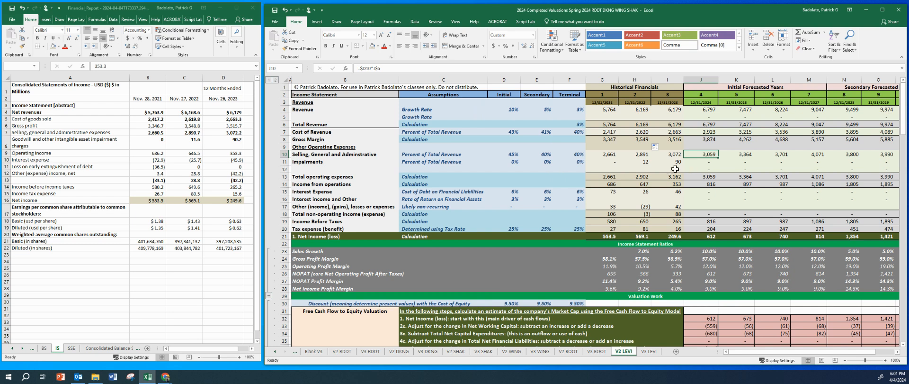
{"action": "left_click", "coordinate": [646, 161]}
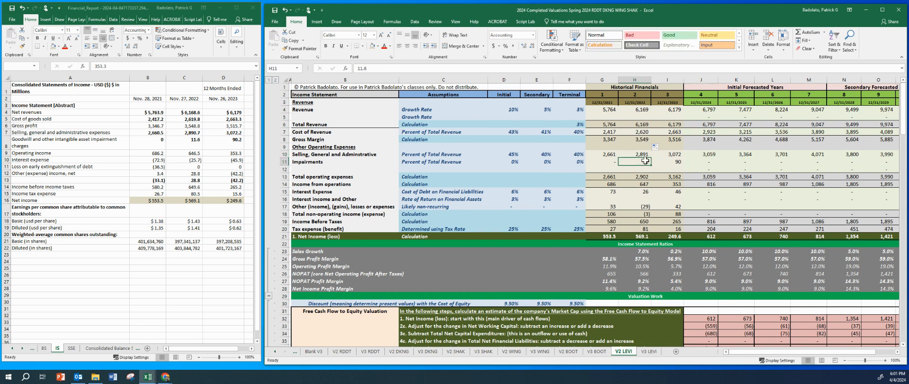
{"action": "key", "text": "Right"}
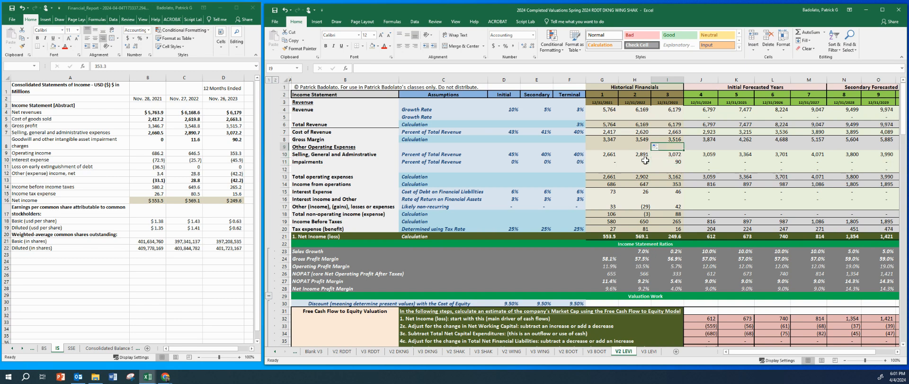
{"action": "left_click", "coordinate": [645, 161]}
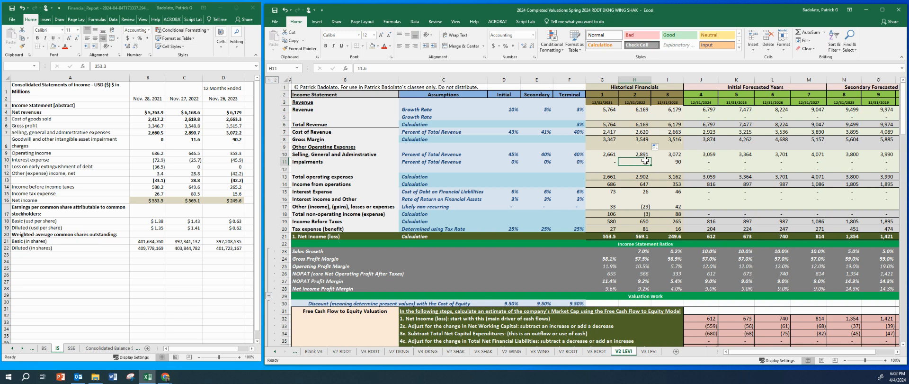
{"action": "key", "text": "Left"}
{"action": "key", "text": "Left"}
{"action": "key", "text": "Left"}
{"action": "key", "text": "Up"}
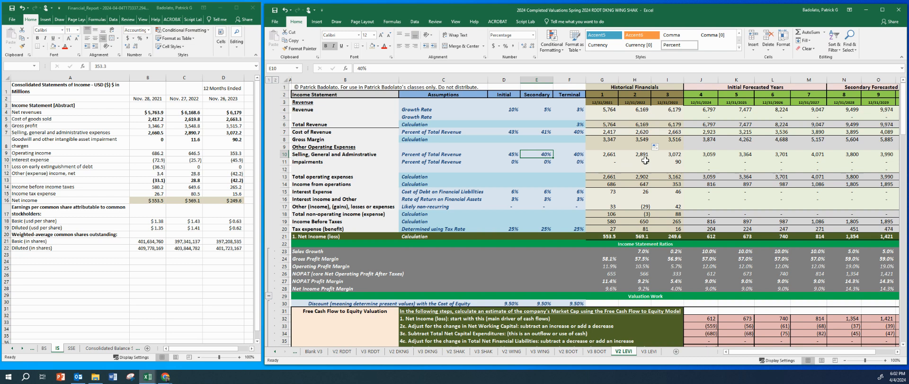
{"action": "key", "text": "Down"}
{"action": "key", "text": "Down"}
{"action": "key", "text": "Down"}
{"action": "key", "text": "Down"}
{"action": "key", "text": "Down"}
{"action": "key", "text": "Down"}
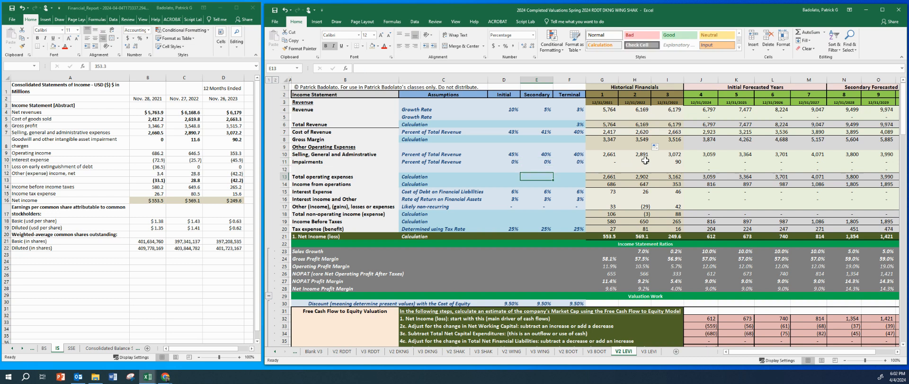
{"action": "key", "text": "Down"}
{"action": "key", "text": "Down"}
{"action": "key", "text": "Down"}
{"action": "key", "text": "Down"}
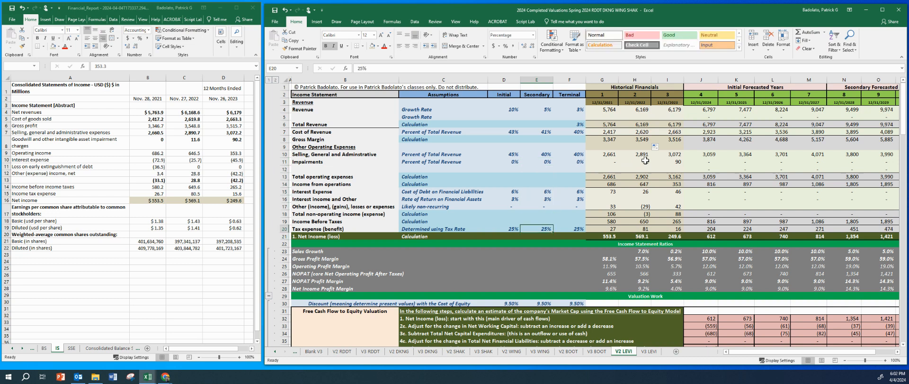
Look through the income statement ratios, the Free Cash Flow to Equity valuation and the Residual Income valuation down to the Balance Sheet heading
{"action": "key", "text": "Down"}
{"action": "key", "text": "Down"}
{"action": "key", "text": "Down"}
{"action": "key", "text": "Down"}
{"action": "key", "text": "Down"}
{"action": "key", "text": "Down"}
{"action": "key", "text": "Down"}
{"action": "key", "text": "Down"}
{"action": "key", "text": "Down"}
{"action": "key", "text": "Down"}
{"action": "key", "text": "Down"}
{"action": "key", "text": "Down"}
{"action": "key", "text": "Down"}
{"action": "key", "text": "Down"}
{"action": "key", "text": "Down"}
{"action": "key", "text": "Down"}
{"action": "key", "text": "Up"}
{"action": "key", "text": "Up"}
{"action": "key", "text": "Up"}
{"action": "key", "text": "Up"}
{"action": "key", "text": "Up"}
{"action": "key", "text": "Up"}
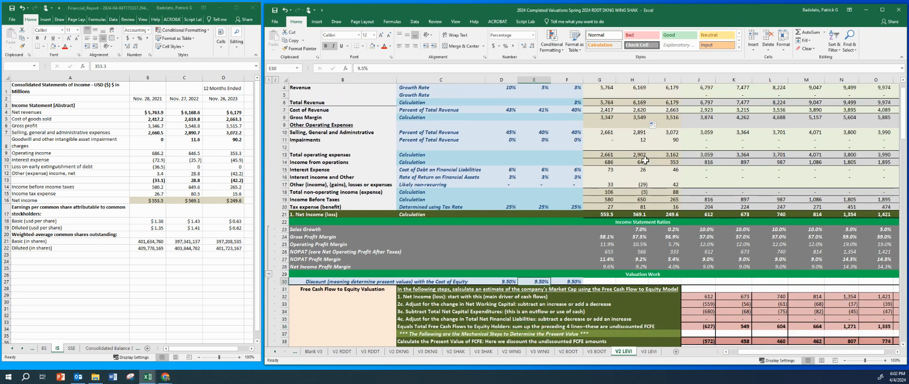
{"action": "key", "text": "Down"}
{"action": "key", "text": "Down"}
{"action": "key", "text": "Down"}
{"action": "key", "text": "Down"}
{"action": "key", "text": "Down"}
{"action": "key", "text": "Down"}
{"action": "key", "text": "Down"}
{"action": "key", "text": "Down"}
{"action": "key", "text": "Down"}
{"action": "key", "text": "Down"}
{"action": "key", "text": "Down"}
{"action": "key", "text": "Down"}
{"action": "key", "text": "Down"}
{"action": "key", "text": "Down"}
{"action": "key", "text": "Down"}
{"action": "key", "text": "Down"}
{"action": "key", "text": "Down"}
{"action": "key", "text": "Down"}
{"action": "key", "text": "Down"}
{"action": "key", "text": "Down"}
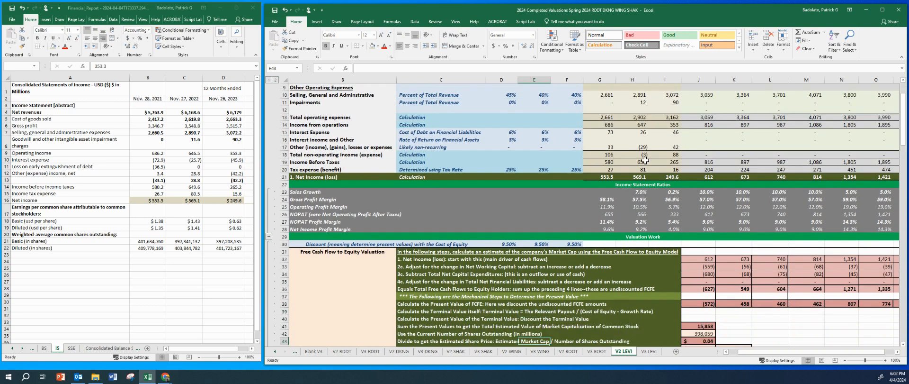
{"action": "key", "text": "Down"}
{"action": "key", "text": "Down"}
{"action": "key", "text": "Down"}
{"action": "key", "text": "Down"}
{"action": "key", "text": "Down"}
{"action": "key", "text": "Down"}
{"action": "key", "text": "Down"}
{"action": "key", "text": "Down"}
{"action": "key", "text": "Down"}
{"action": "key", "text": "Down"}
{"action": "key", "text": "Down"}
{"action": "key", "text": "Down"}
{"action": "key", "text": "Down"}
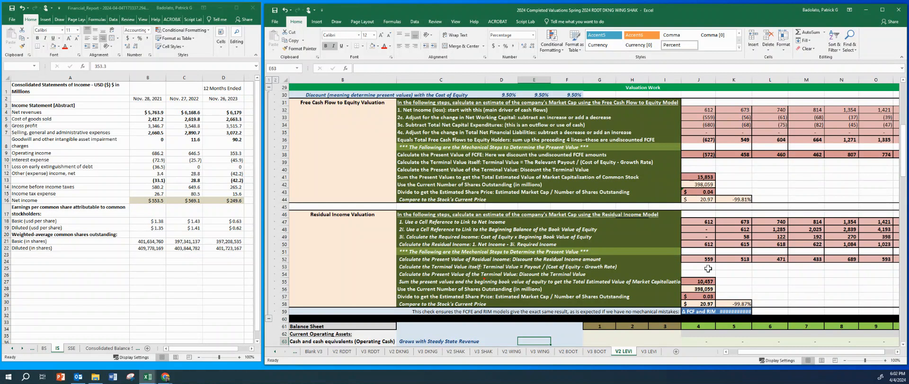
Check the shares outstanding and current stock price in the Residual Income valuation and the estimated share price in the Free Cash Flow to Equity valuation
{"action": "left_click", "coordinate": [697, 288]}
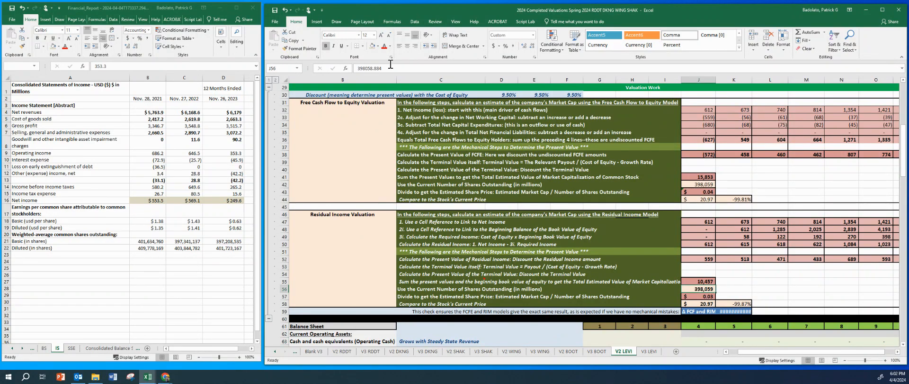
{"action": "left_click", "coordinate": [703, 302]}
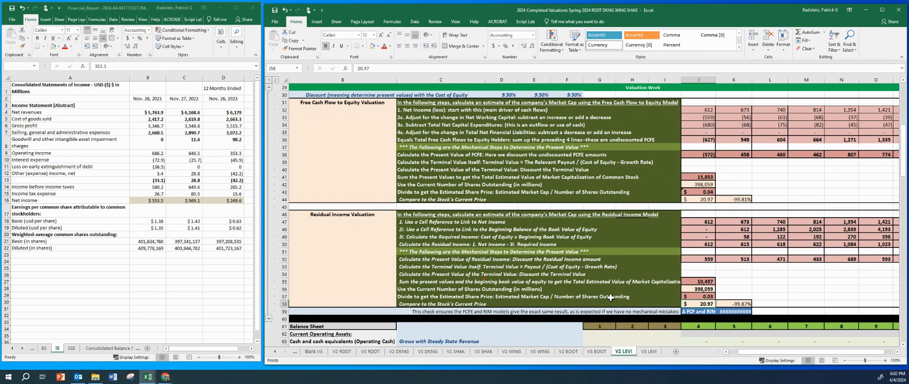
{"action": "left_click", "coordinate": [693, 288]}
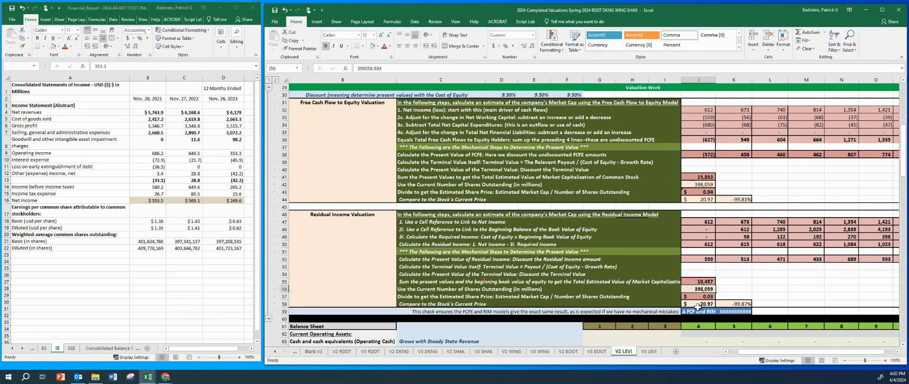
{"action": "left_click", "coordinate": [698, 304]}
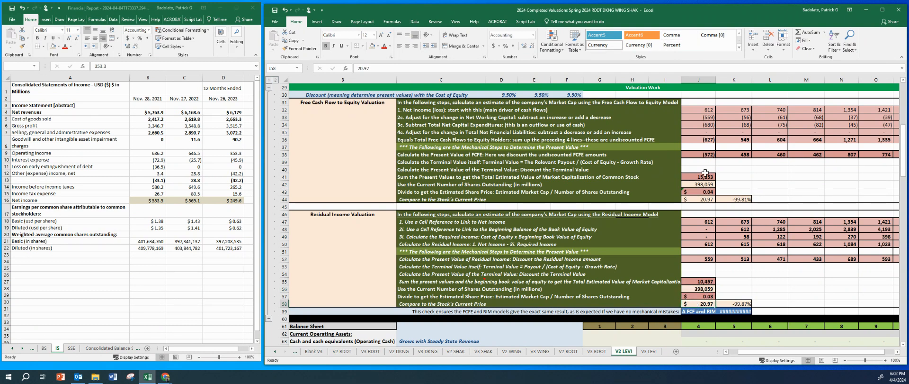
{"action": "left_click", "coordinate": [700, 192]}
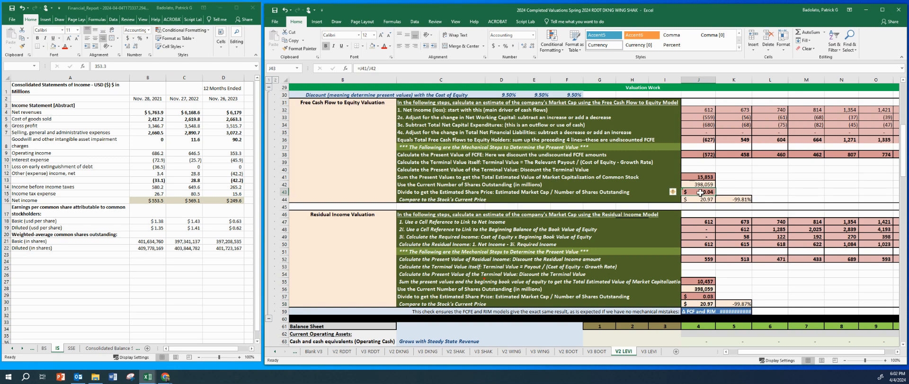
Look through the empty Balance Sheet section and its growth assumptions, from the current operating assets down to Total Contributed Capital
{"action": "left_click", "coordinate": [449, 242]}
{"action": "key", "text": "Down"}
{"action": "key", "text": "Down"}
{"action": "key", "text": "Down"}
{"action": "key", "text": "Down"}
{"action": "key", "text": "Down"}
{"action": "key", "text": "Down"}
{"action": "key", "text": "Down"}
{"action": "key", "text": "Down"}
{"action": "key", "text": "Down"}
{"action": "key", "text": "Down"}
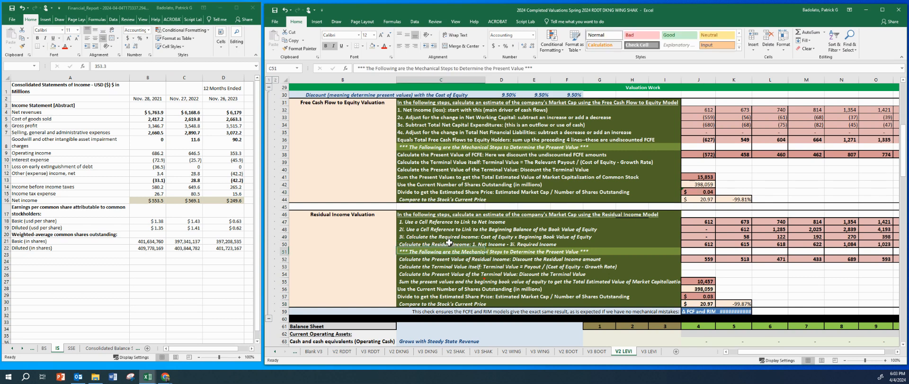
{"action": "key", "text": "Down"}
{"action": "key", "text": "Down"}
{"action": "key", "text": "Down"}
{"action": "key", "text": "Down"}
{"action": "key", "text": "Down"}
{"action": "key", "text": "Down"}
{"action": "key", "text": "Down"}
{"action": "key", "text": "Down"}
{"action": "key", "text": "Down"}
{"action": "key", "text": "Down"}
{"action": "key", "text": "Down"}
{"action": "key", "text": "Down"}
{"action": "key", "text": "Down"}
{"action": "key", "text": "Down"}
{"action": "key", "text": "Down"}
{"action": "key", "text": "Down"}
{"action": "key", "text": "Down"}
{"action": "key", "text": "Down"}
{"action": "key", "text": "Down"}
{"action": "key", "text": "Down"}
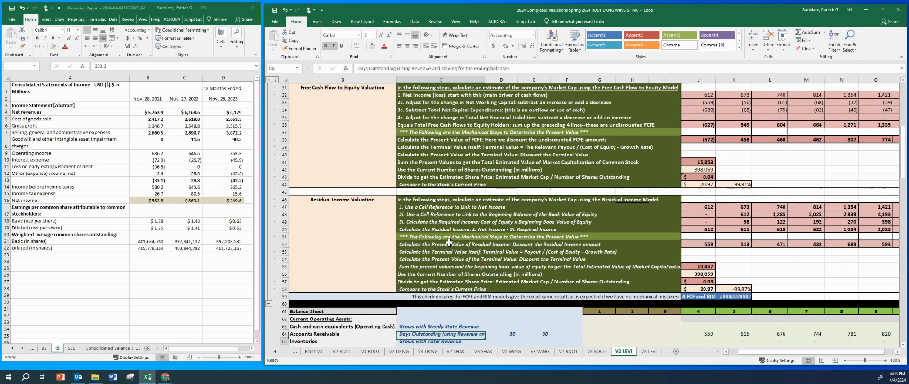
{"action": "key", "text": "Down"}
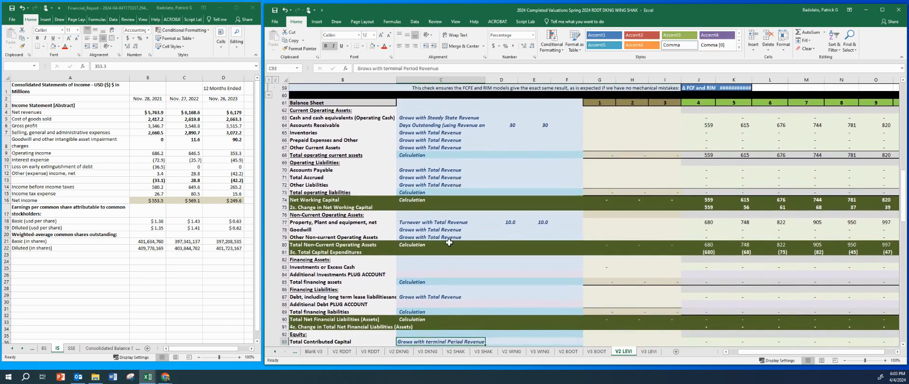
Open the balance sheet in the financial report and narrow its label column so both years' figures fit, returning to the first rows
{"action": "left_click", "coordinate": [121, 220]}
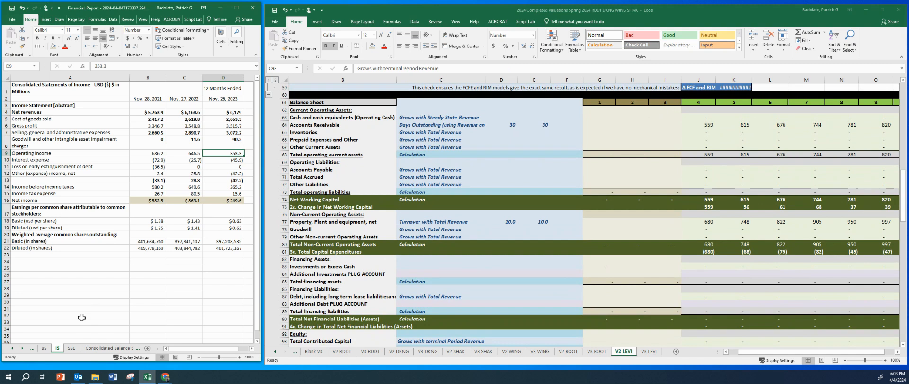
{"action": "left_click_drag", "start_coordinate": [154, 200], "coordinate": [226, 199]}
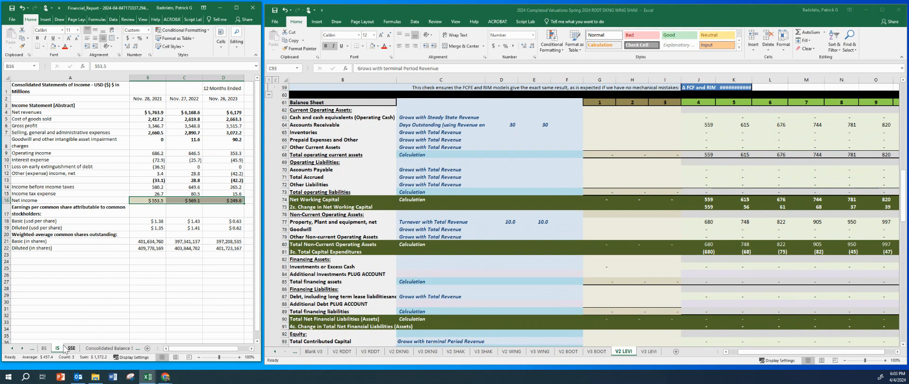
{"action": "left_click", "coordinate": [45, 348]}
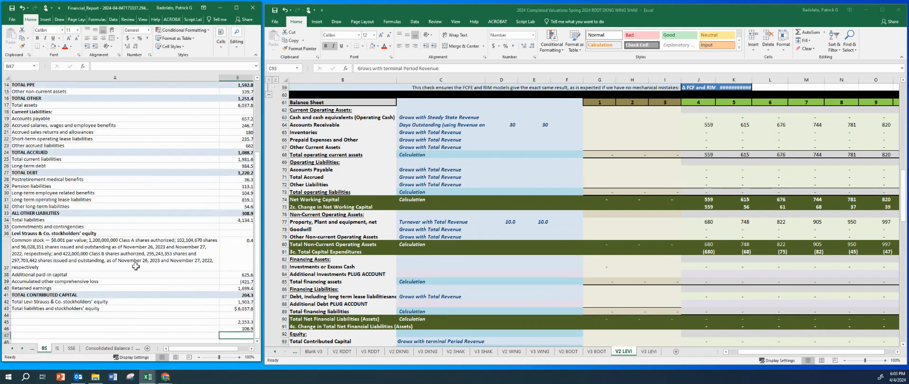
{"action": "left_click", "coordinate": [164, 258]}
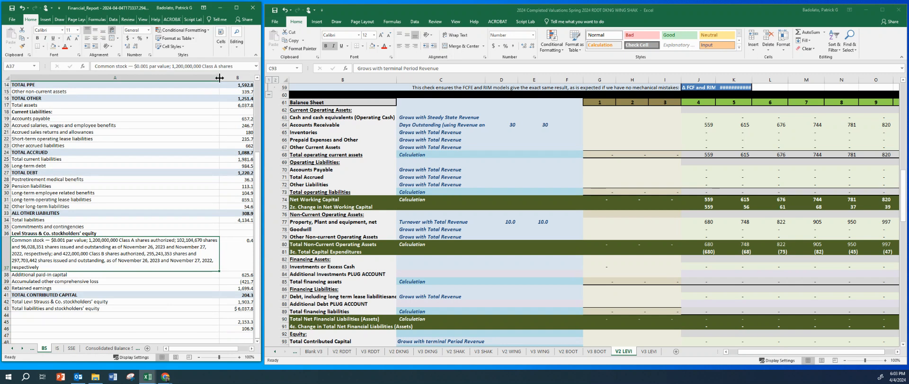
{"action": "left_click_drag", "start_coordinate": [219, 79], "coordinate": [150, 80]}
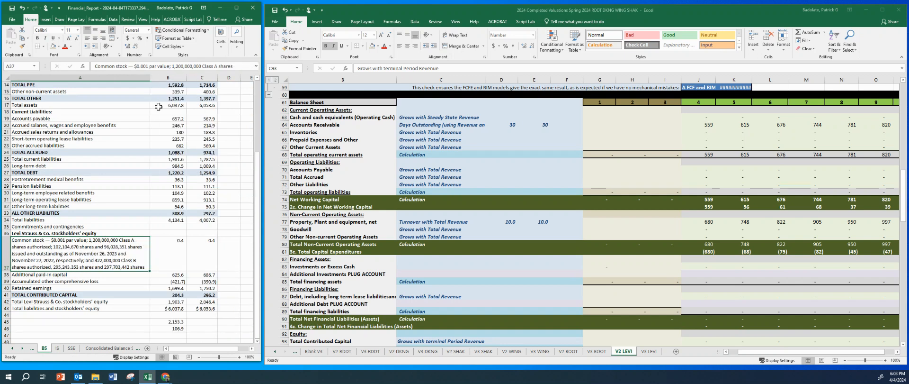
{"action": "left_click_drag", "start_coordinate": [257, 162], "coordinate": [259, 77]}
{"action": "left_click", "coordinate": [208, 147]}
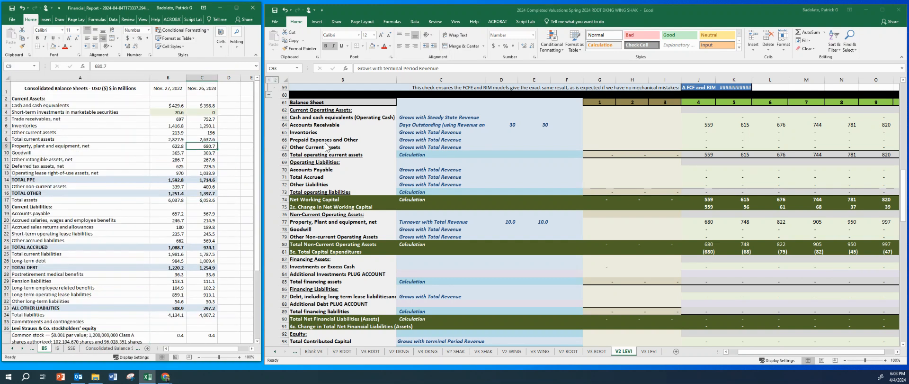
Copy the 2022 and 2023 cash and cash equivalents, 429.6 and 398.8, as values into years 2 and 3 of the model's cash row
{"action": "left_click", "coordinate": [119, 142]}
{"action": "left_click", "coordinate": [166, 105]}
{"action": "left_click_drag", "start_coordinate": [166, 104], "coordinate": [203, 105]}
{"action": "key", "text": "ctrl+c"}
{"action": "left_click", "coordinate": [631, 117]}
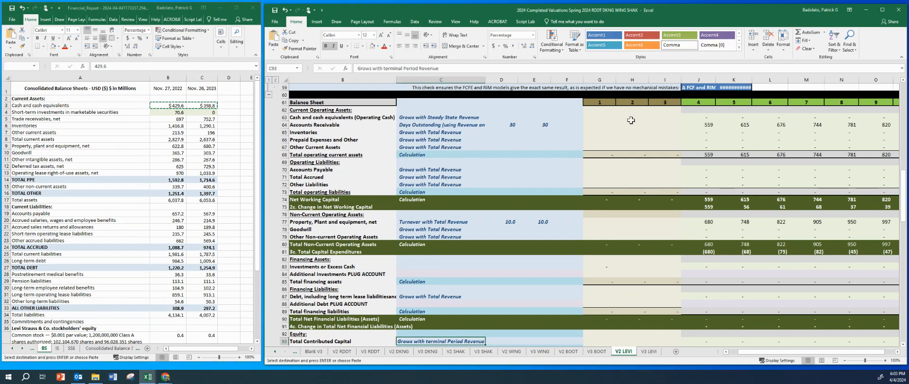
{"action": "right_click", "coordinate": [633, 119]}
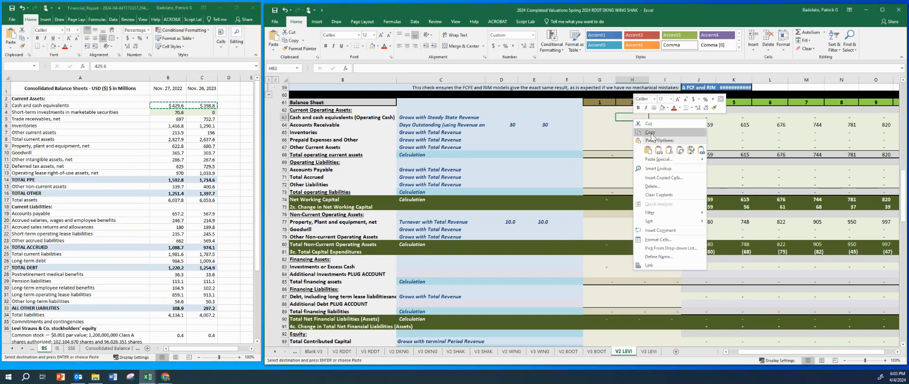
{"action": "left_click", "coordinate": [658, 149]}
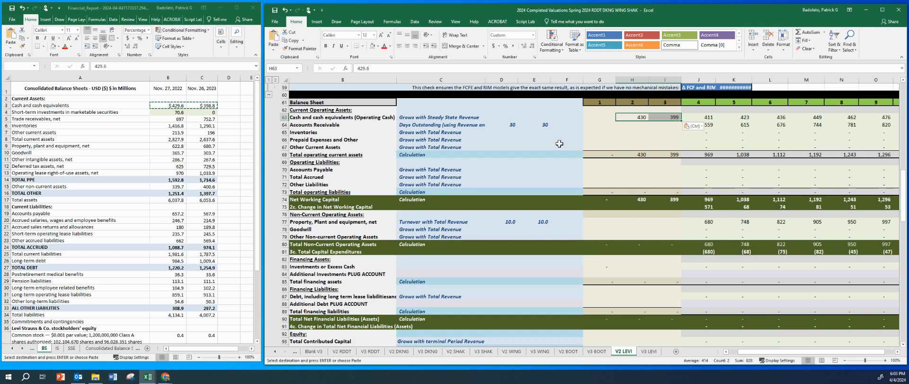
Copy both years' net trade receivables, 697 and 752.7, as values into years 2 and 3 of the Accounts Receivable row
{"action": "left_click_drag", "start_coordinate": [601, 110], "coordinate": [599, 179]}
{"action": "left_click", "coordinate": [640, 139]}
{"action": "left_click", "coordinate": [154, 149]}
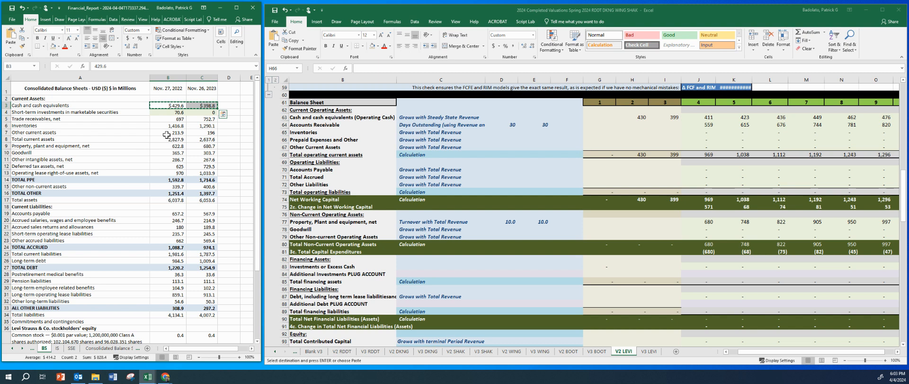
{"action": "left_click", "coordinate": [166, 132]}
{"action": "left_click_drag", "start_coordinate": [166, 118], "coordinate": [202, 119]}
{"action": "key", "text": "ctrl+c"}
{"action": "left_click", "coordinate": [641, 126]}
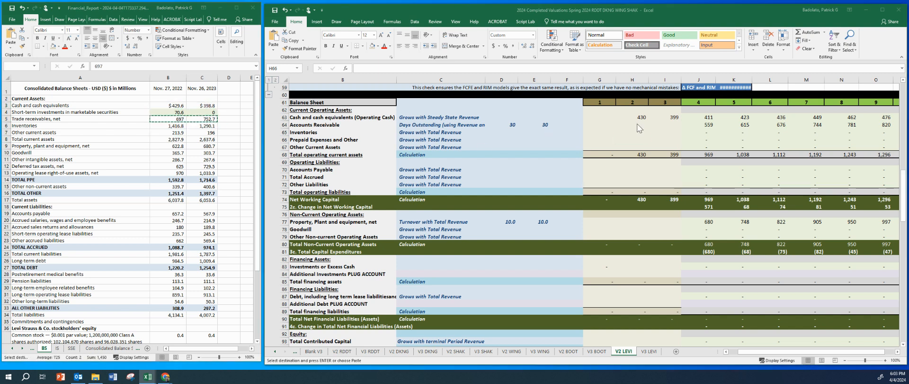
{"action": "right_click", "coordinate": [642, 126]}
{"action": "left_click", "coordinate": [665, 155]}
Copy both years' inventories, 1,416.8 and 1,290.1, as values into years 2 and 3 of the model's Inventories row
{"action": "left_click", "coordinate": [202, 146]}
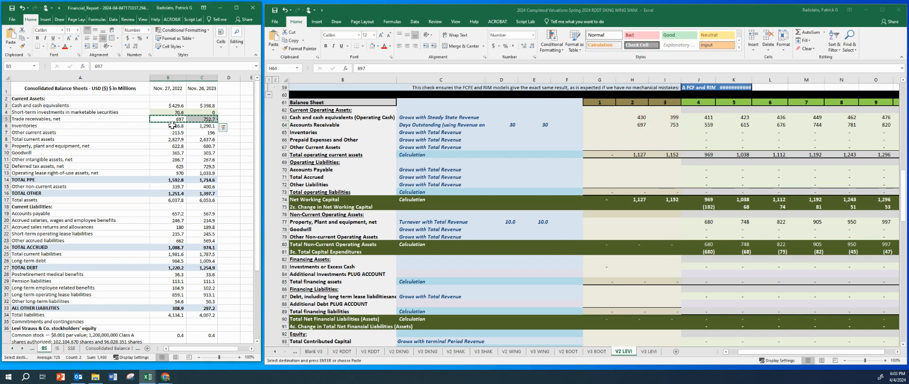
{"action": "left_click_drag", "start_coordinate": [172, 125], "coordinate": [192, 125]}
{"action": "key", "text": "ctrl+c"}
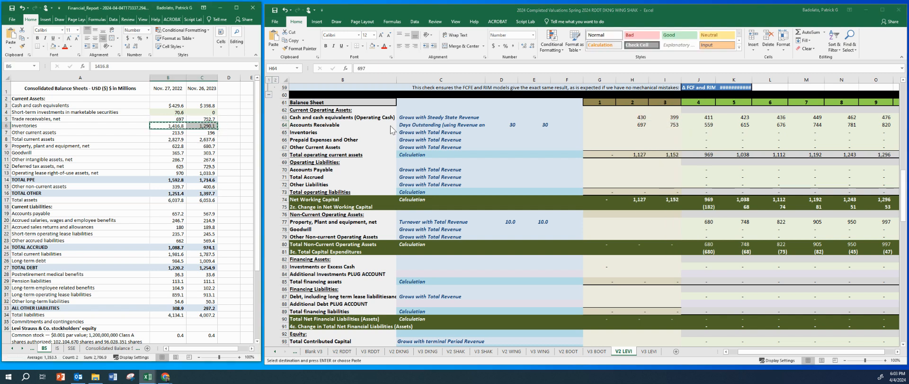
{"action": "left_click", "coordinate": [637, 131]}
{"action": "right_click", "coordinate": [638, 131]}
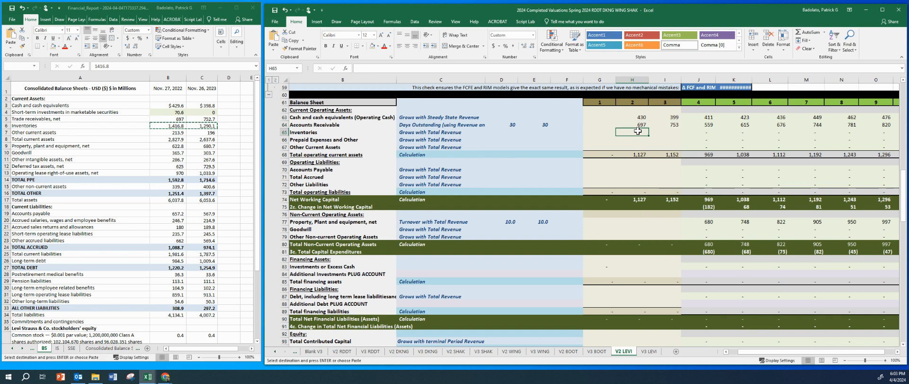
{"action": "left_click", "coordinate": [663, 164]}
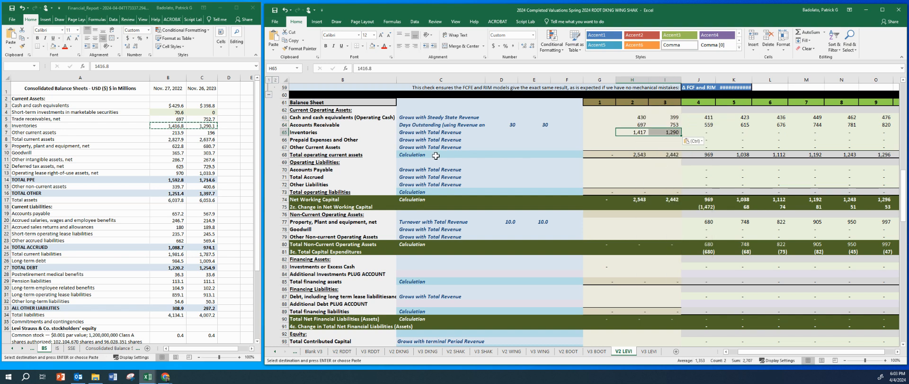
Copy both years' other current assets, 213.9 and 196, from the financial report's balance sheet
{"action": "left_click", "coordinate": [214, 166]}
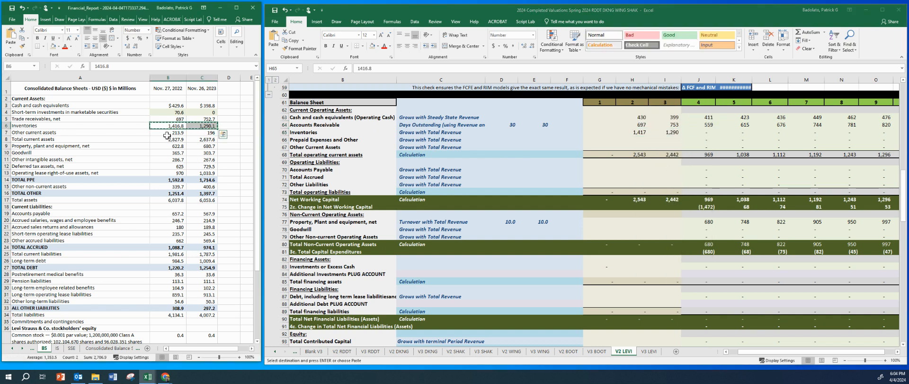
{"action": "left_click_drag", "start_coordinate": [166, 134], "coordinate": [194, 134]}
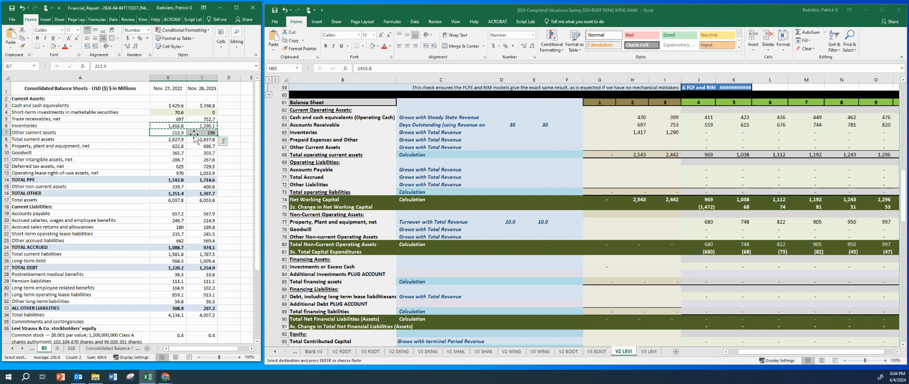
{"action": "right_click", "coordinate": [644, 138]}
{"action": "left_click", "coordinate": [664, 171]}
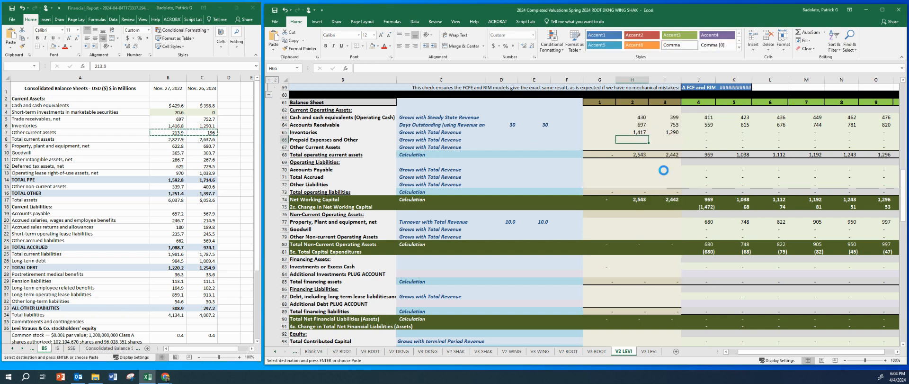
{"action": "left_click", "coordinate": [297, 139]}
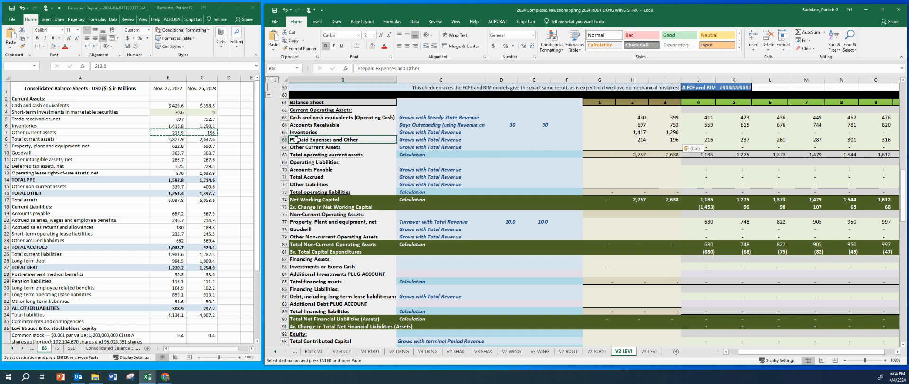
{"action": "key", "text": "ctrl+z"}
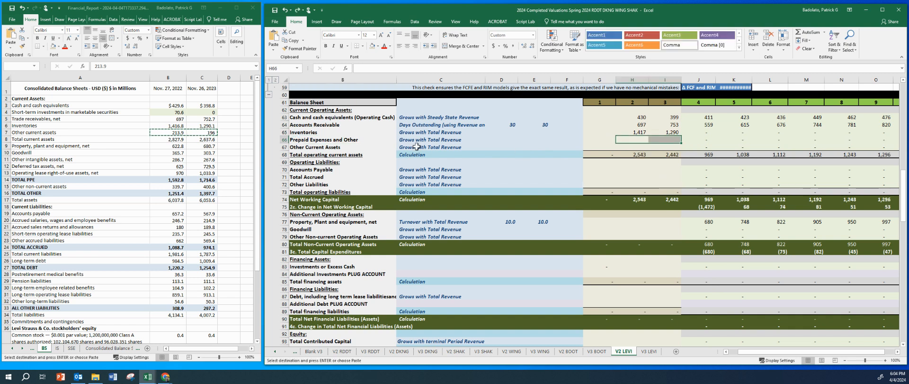
Paste the copied figures as values into years 2 and 3 of Other Current Assets, and clear the Prepaid Expenses and Other label and growth assumption
{"action": "right_click", "coordinate": [635, 147]}
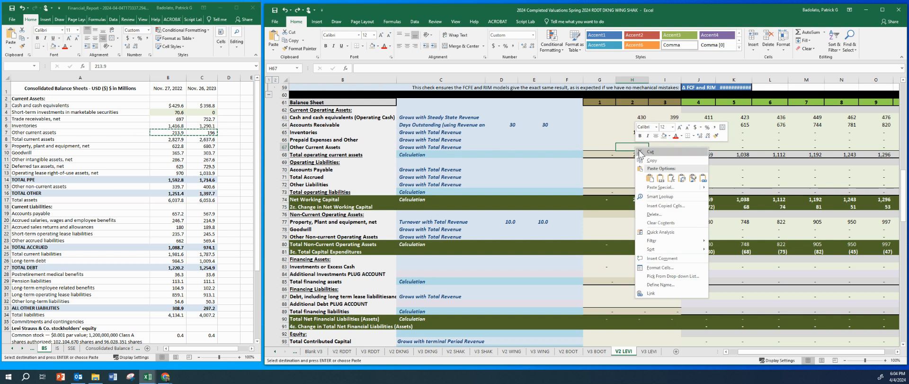
{"action": "left_click", "coordinate": [661, 179]}
{"action": "left_click", "coordinate": [323, 139]}
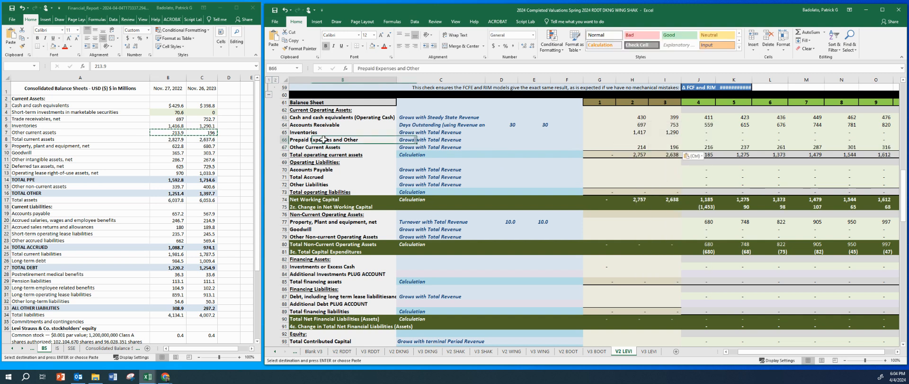
{"action": "key", "text": "Delete"}
{"action": "key", "text": "Right"}
{"action": "key", "text": "Delete"}
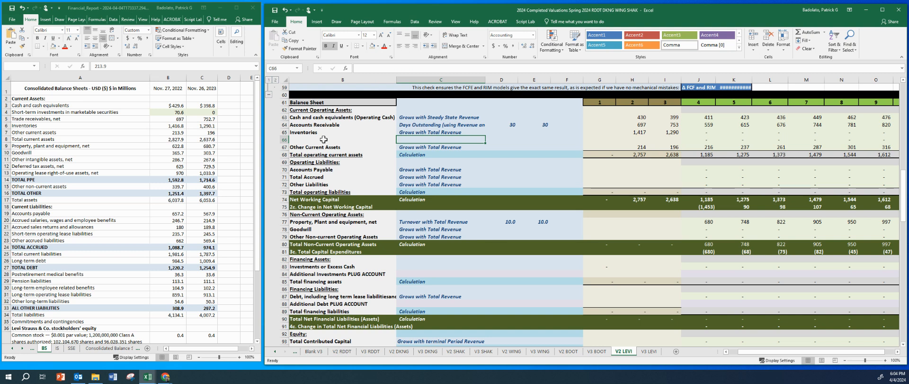
{"action": "key", "text": "Down"}
{"action": "key", "text": "Down"}
{"action": "key", "text": "Down"}
{"action": "key", "text": "Down"}
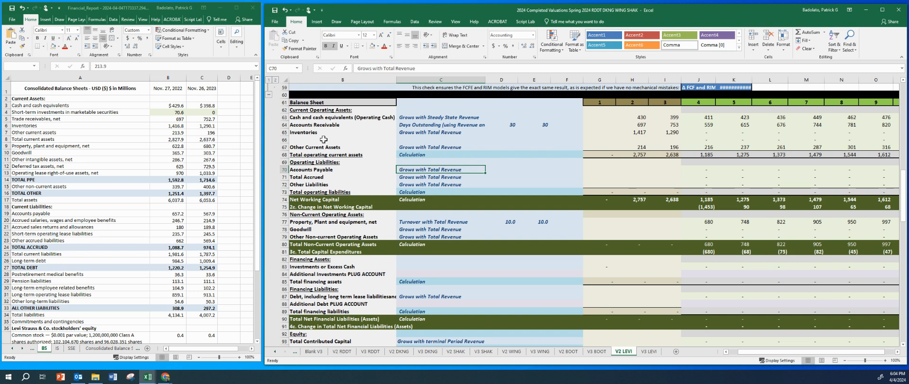
Copy both years' accounts payable, 657.2 and 567.9, as values into years 2 and 3 of the model's Accounts Payable row
{"action": "left_click", "coordinate": [176, 185]}
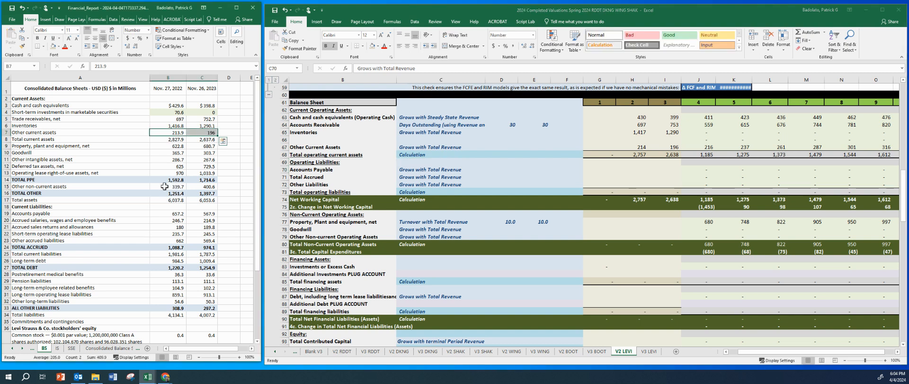
{"action": "left_click", "coordinate": [120, 187]}
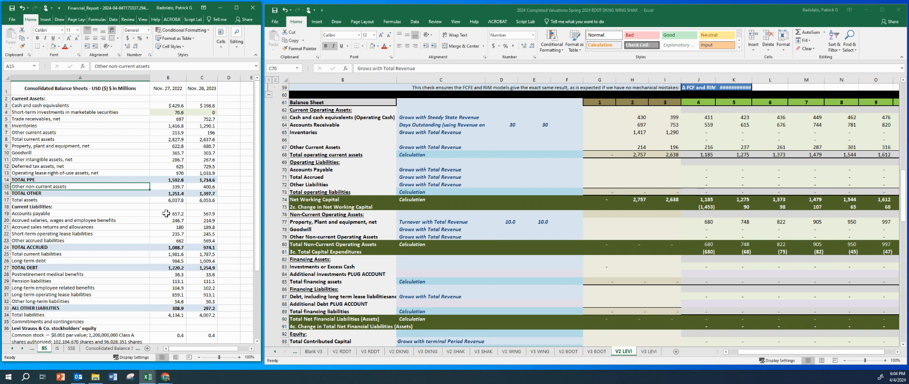
{"action": "left_click_drag", "start_coordinate": [165, 214], "coordinate": [201, 212]}
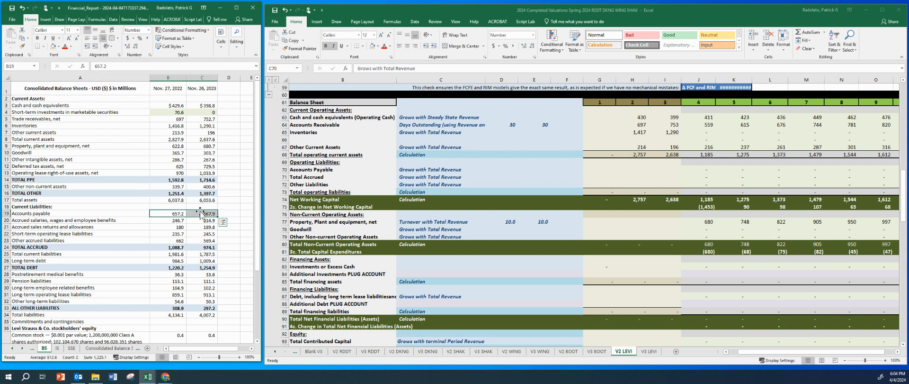
{"action": "key", "text": "ctrl+c"}
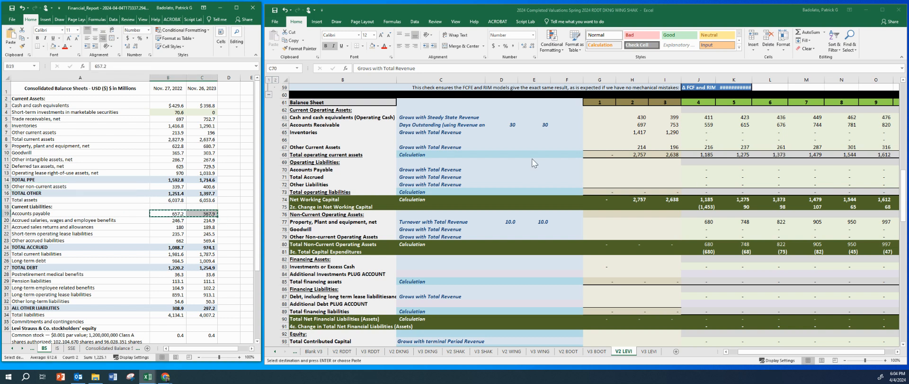
{"action": "left_click", "coordinate": [632, 171]}
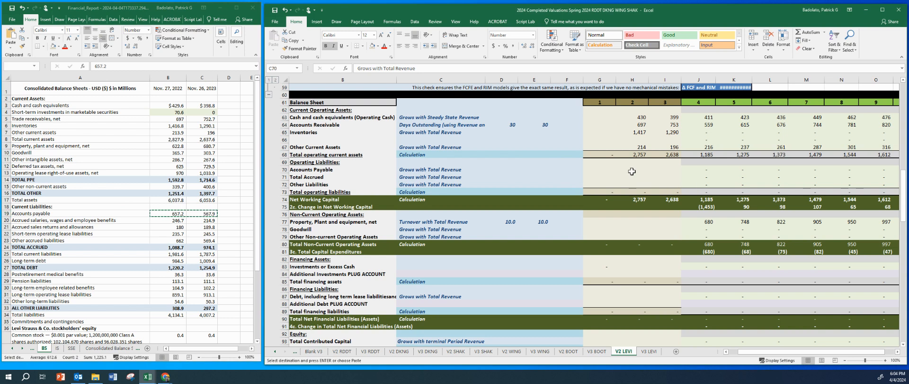
{"action": "right_click", "coordinate": [644, 170]}
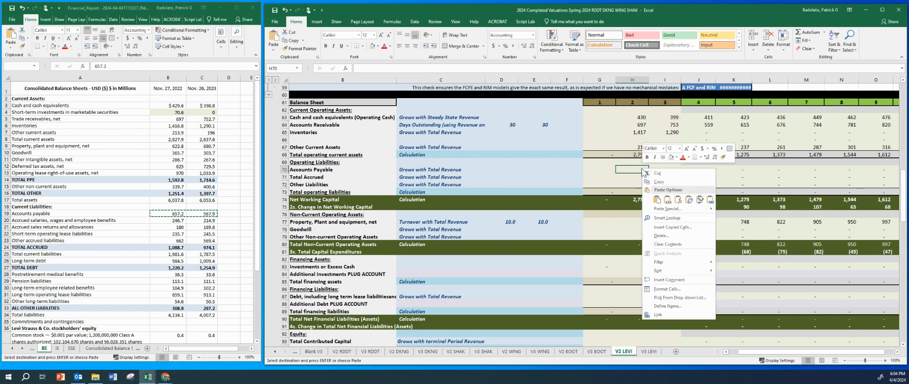
{"action": "left_click", "coordinate": [667, 200]}
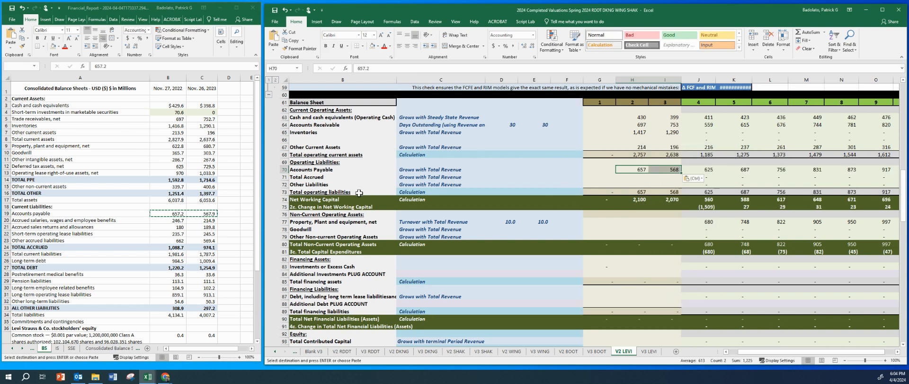
Copy both years' TOTAL ACCRUED figures, 1,088.7 and 974.1, as values into years 2 and 3 of the Total Accrued row
{"action": "left_click", "coordinate": [197, 250]}
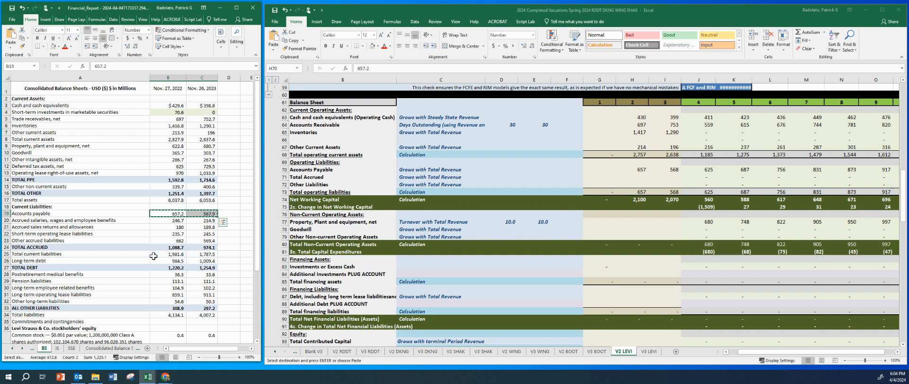
{"action": "left_click", "coordinate": [181, 246]}
{"action": "left_click_drag", "start_coordinate": [181, 246], "coordinate": [197, 246]}
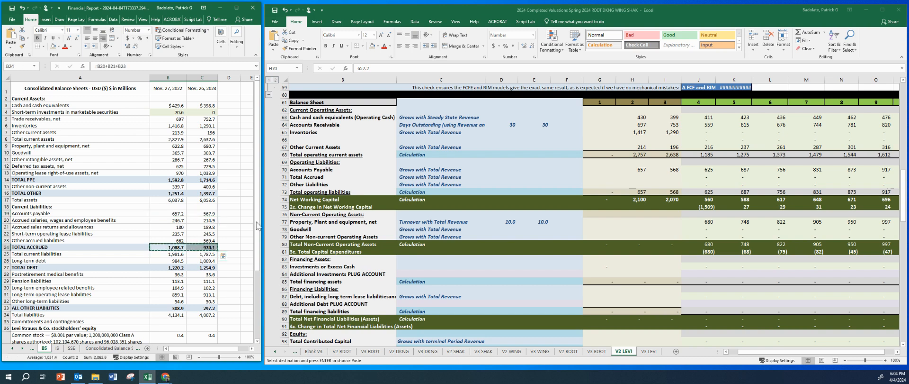
{"action": "left_click", "coordinate": [643, 179]}
{"action": "left_click", "coordinate": [635, 175]}
{"action": "right_click", "coordinate": [634, 176]}
{"action": "left_click", "coordinate": [660, 207]}
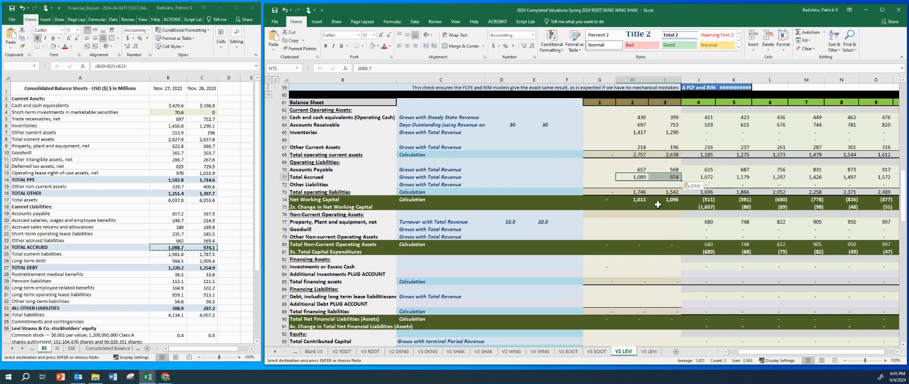
{"action": "left_click", "coordinate": [307, 180]}
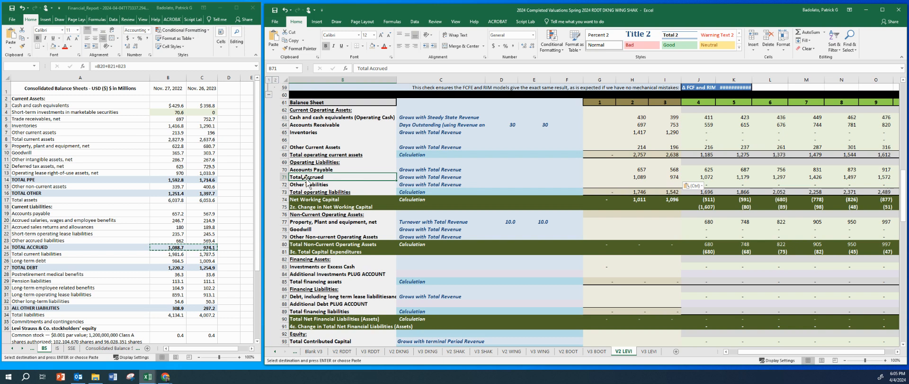
Inspect which accrued liability items the TOTAL ACCRUED formula adds up on the financial report's balance sheet
{"action": "left_click", "coordinate": [173, 246]}
{"action": "left_click", "coordinate": [173, 246]}
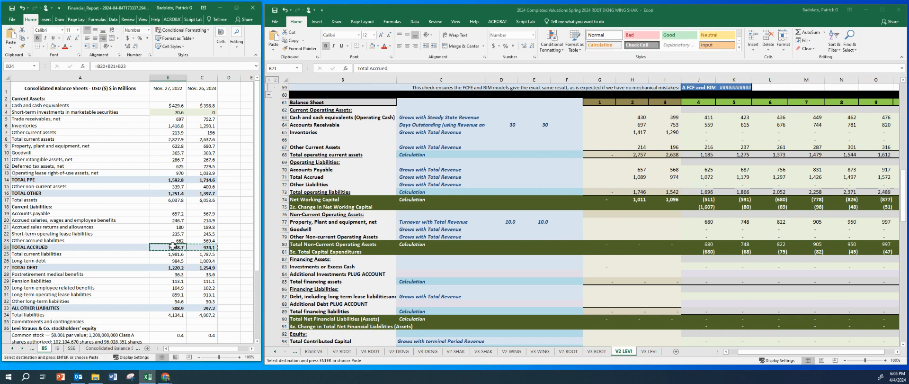
{"action": "left_click", "coordinate": [121, 66]}
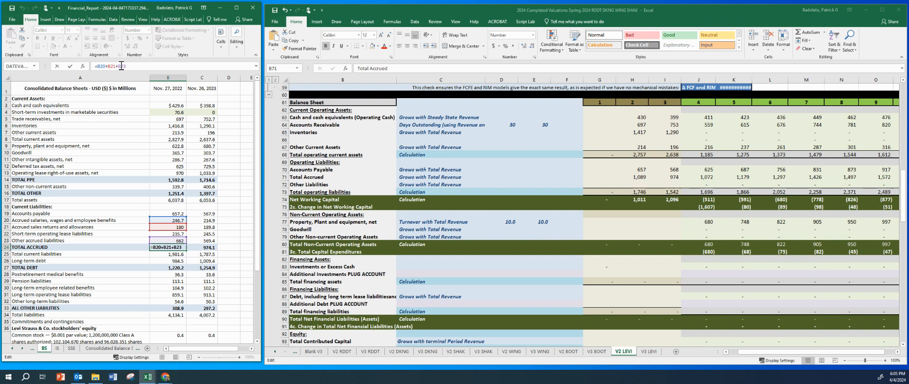
{"action": "key", "text": "Return"}
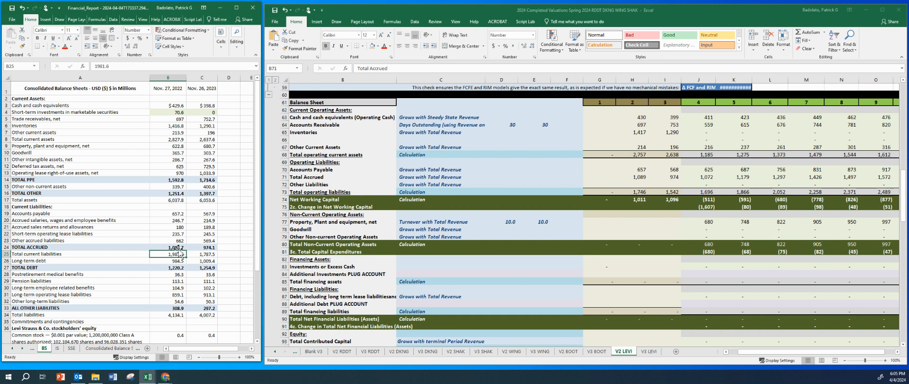
{"action": "left_click", "coordinate": [140, 219]}
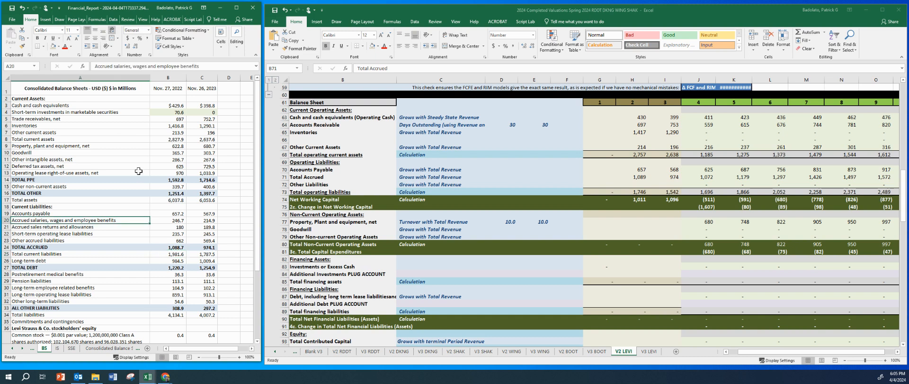
Copy both years' TOTAL PPE figures, 1,592.8 and 1,714.6, as values into years 2 and 3 of Property, Plant and equipment, net
{"action": "left_click", "coordinate": [122, 167]}
{"action": "left_click", "coordinate": [169, 147]}
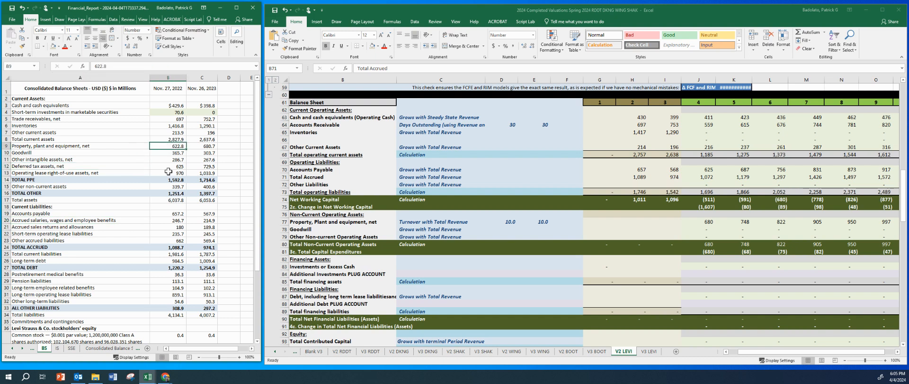
{"action": "left_click_drag", "start_coordinate": [169, 180], "coordinate": [202, 179]}
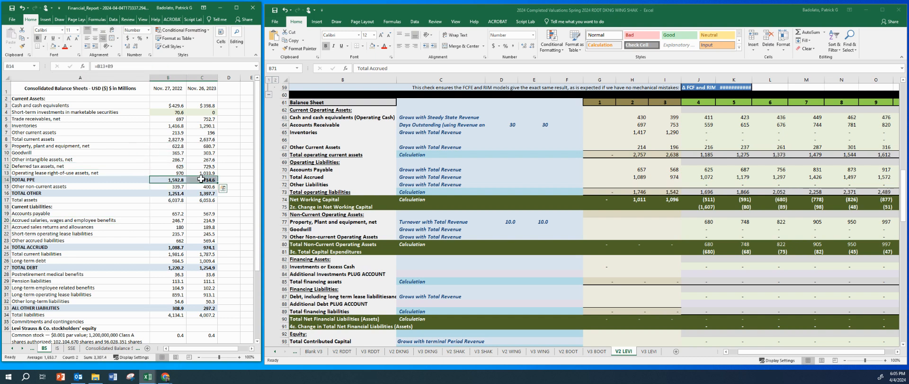
{"action": "key", "text": "ctrl+c"}
{"action": "left_click", "coordinate": [572, 208]}
{"action": "right_click", "coordinate": [635, 221]}
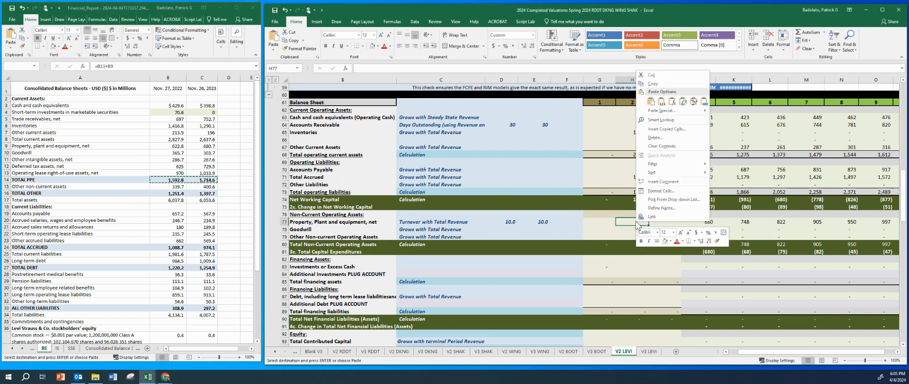
{"action": "left_click", "coordinate": [661, 101]}
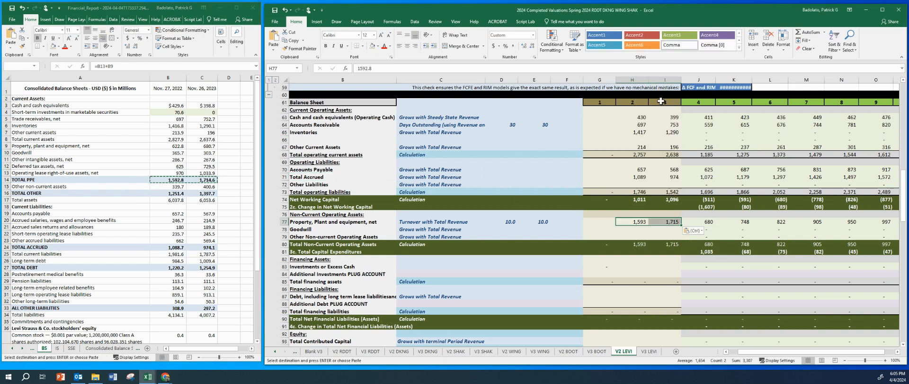
Copy both years' goodwill, 365.7 and 303.7, as values into years 2 and 3 of the model's Goodwill row
{"action": "left_click", "coordinate": [123, 204]}
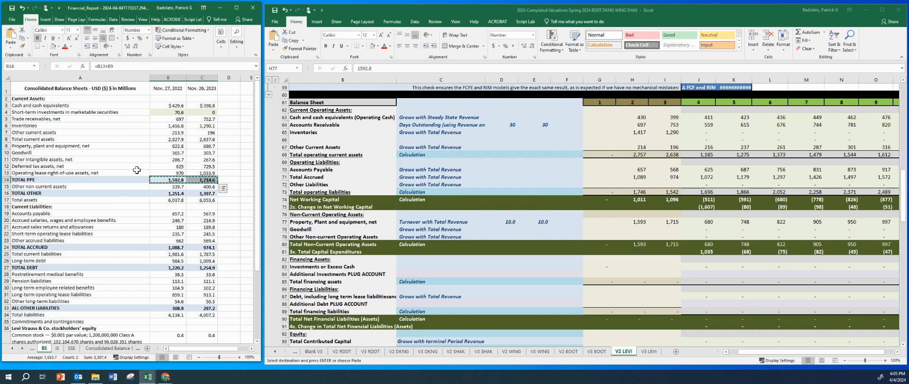
{"action": "left_click_drag", "start_coordinate": [174, 151], "coordinate": [202, 152]}
{"action": "key", "text": "ctrl+c"}
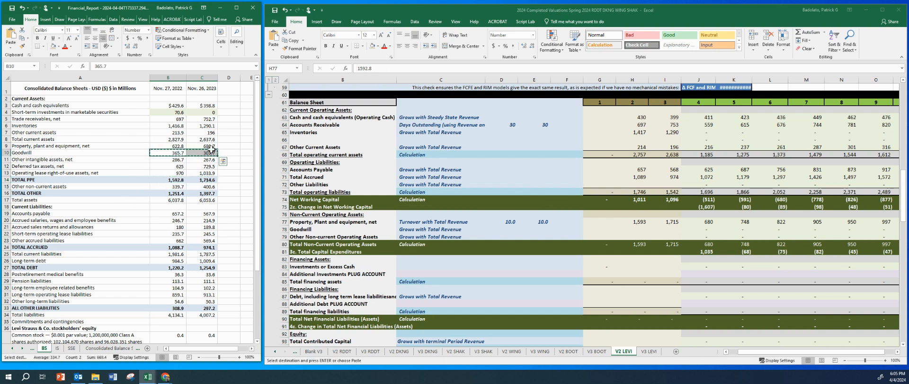
{"action": "left_click", "coordinate": [633, 229]}
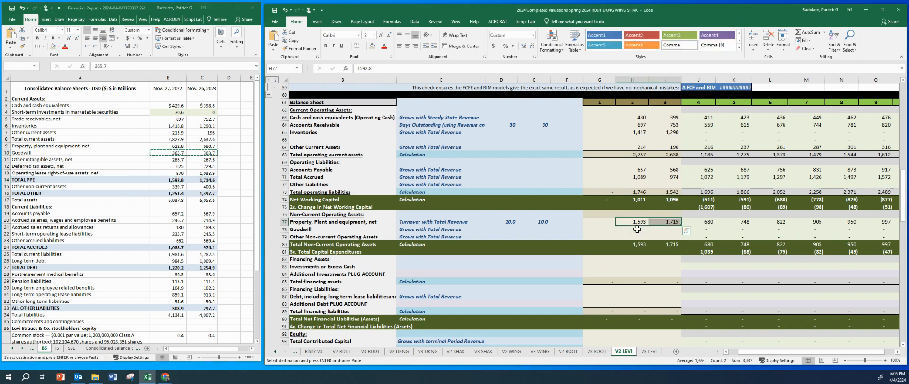
{"action": "right_click", "coordinate": [638, 230]}
{"action": "left_click", "coordinate": [663, 110]}
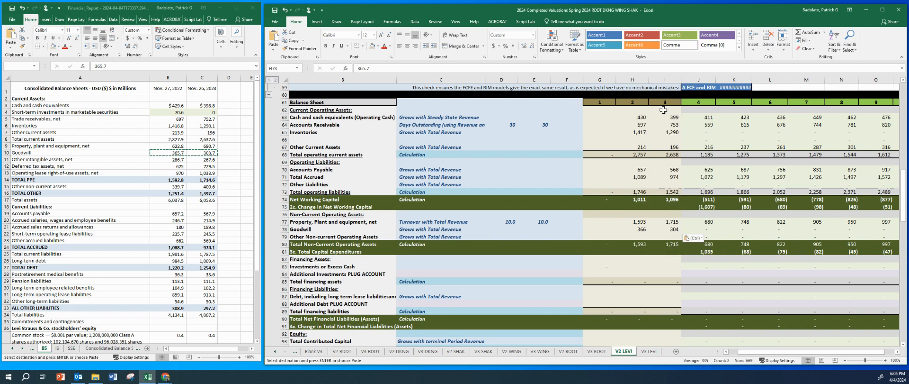
Check the TOTAL OTHER formula and copy both years' figures, 1,251.4 and 1,397.7, as values into years 2 and 3 of Other Non-current Operating Assets
{"action": "left_click", "coordinate": [151, 221]}
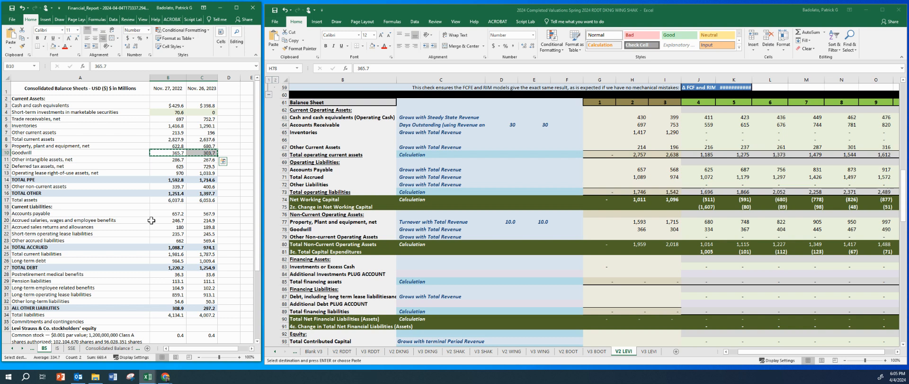
{"action": "left_click_drag", "start_coordinate": [164, 195], "coordinate": [201, 196]}
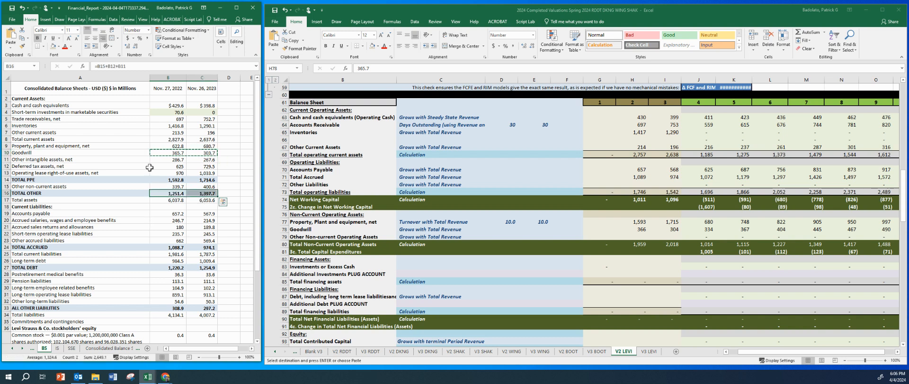
{"action": "left_click", "coordinate": [118, 66]}
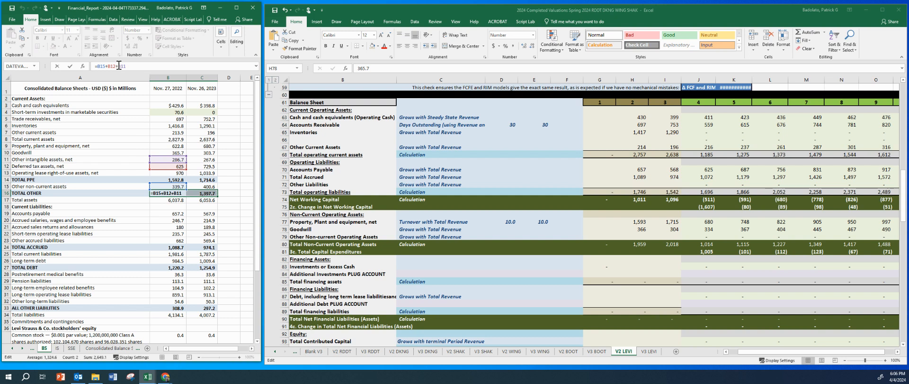
{"action": "left_click", "coordinate": [164, 213]}
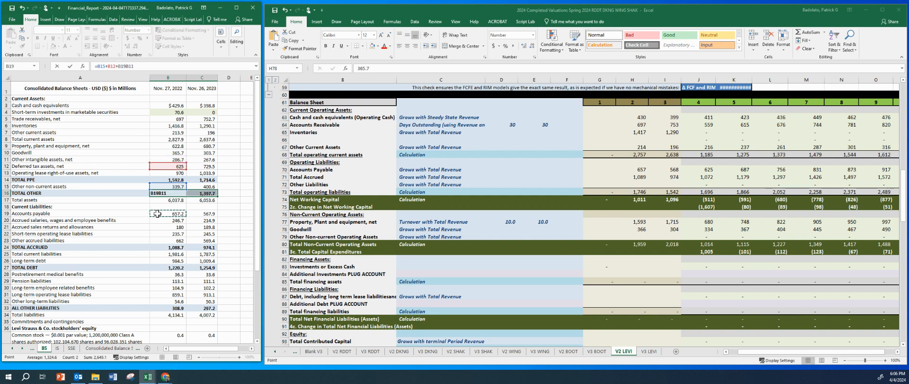
{"action": "key", "text": "Escape"}
{"action": "left_click_drag", "start_coordinate": [166, 193], "coordinate": [199, 193]}
{"action": "key", "text": "ctrl+c"}
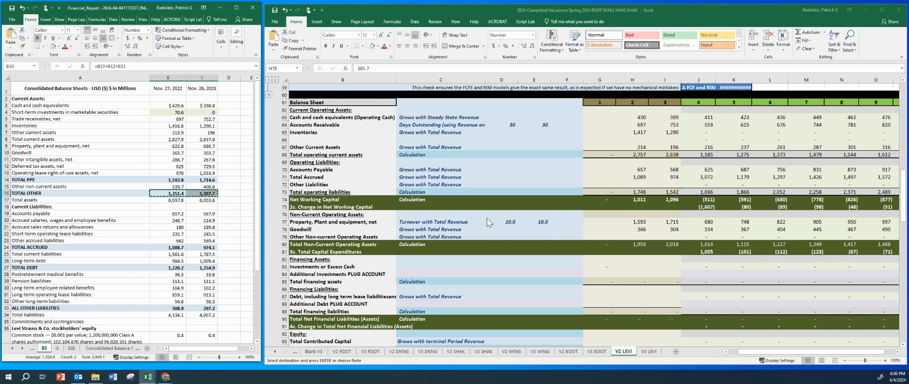
{"action": "left_click", "coordinate": [631, 236]}
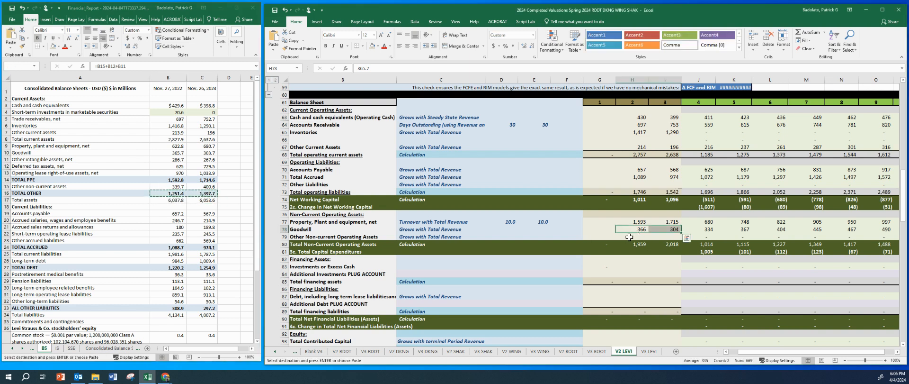
{"action": "right_click", "coordinate": [631, 238]}
{"action": "left_click", "coordinate": [656, 117]}
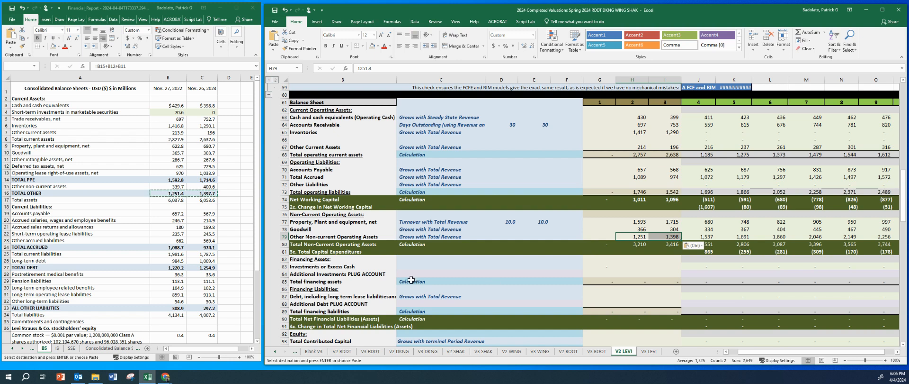
Copy both years' short-term investments in marketable securities, 70.6 and 0, as values into years 2 and 3 of Investments or Excess Cash
{"action": "left_click", "coordinate": [214, 255]}
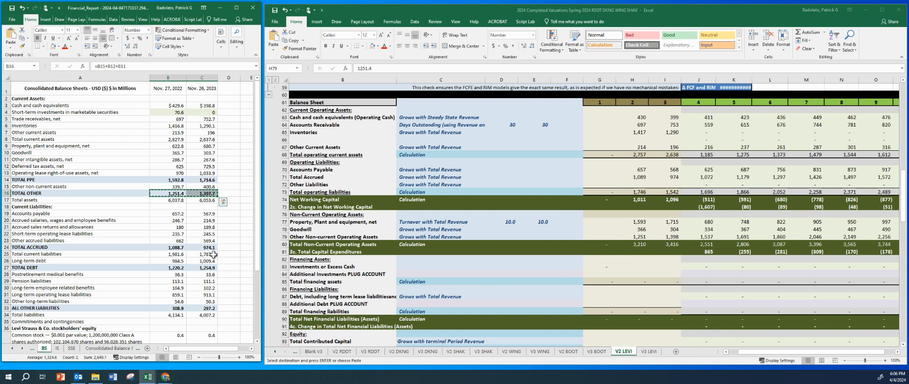
{"action": "key", "text": "Escape"}
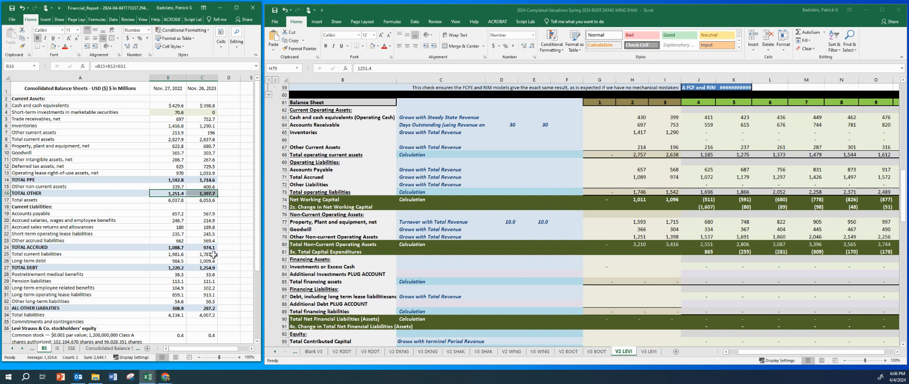
{"action": "left_click", "coordinate": [148, 260]}
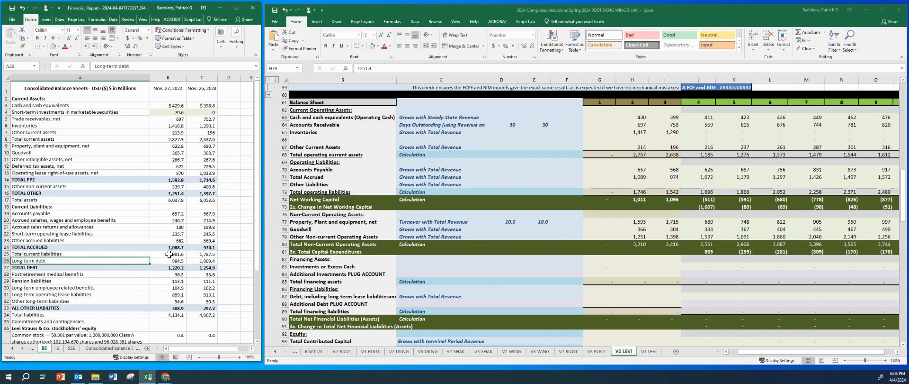
{"action": "left_click", "coordinate": [167, 173]}
{"action": "left_click_drag", "start_coordinate": [165, 115], "coordinate": [189, 113]}
{"action": "key", "text": "ctrl+c"}
{"action": "left_click", "coordinate": [635, 265]}
{"action": "left_click", "coordinate": [634, 266]}
{"action": "key", "text": "ctrl+v"}
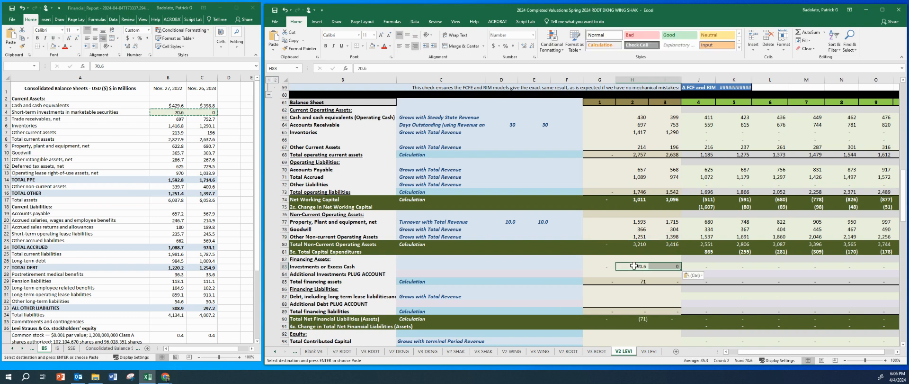
{"action": "key", "text": "ctrl+z"}
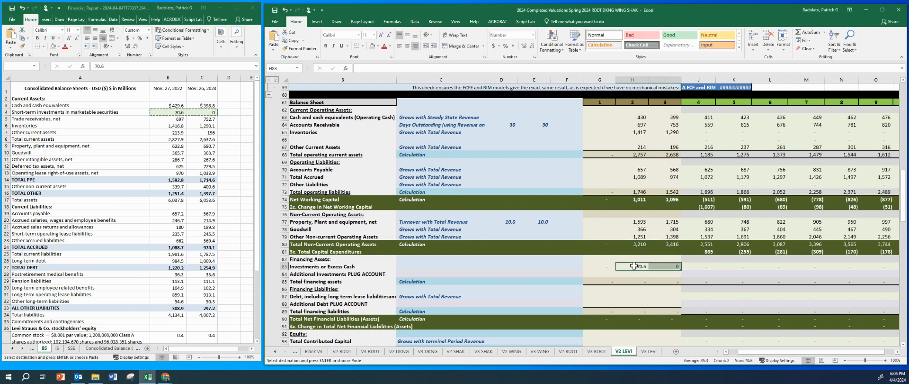
{"action": "right_click", "coordinate": [635, 266]}
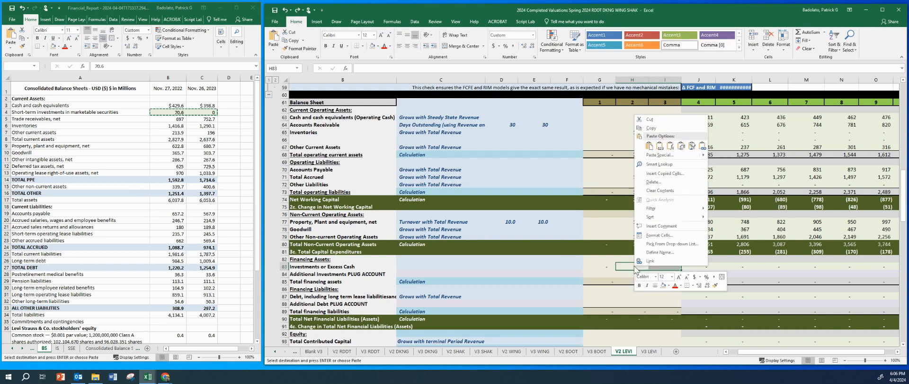
{"action": "left_click", "coordinate": [660, 146]}
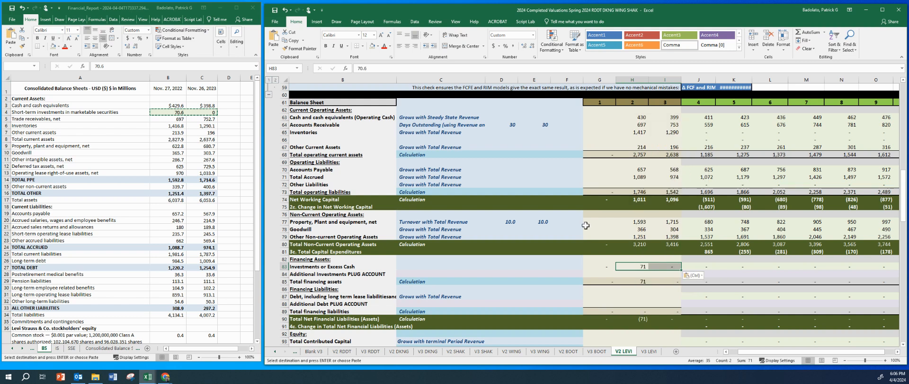
{"action": "left_click", "coordinate": [673, 268]}
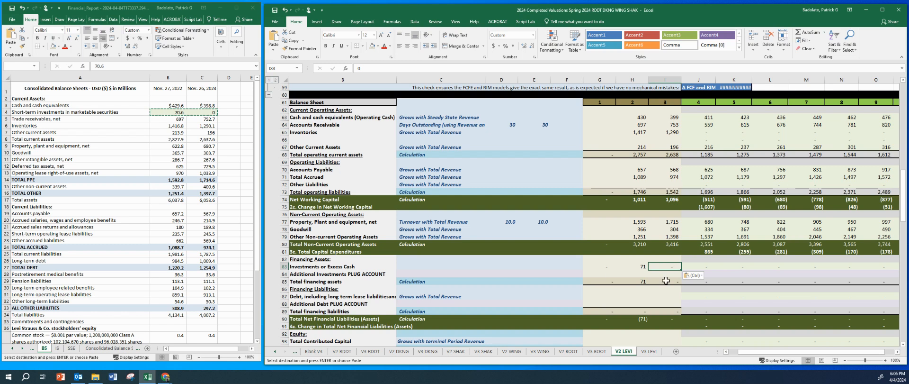
Copy both years' TOTAL DEBT figures, 1,220.2 and 1,254.9, as values into years 2 and 3 of the model's Debt row
{"action": "left_click", "coordinate": [152, 241]}
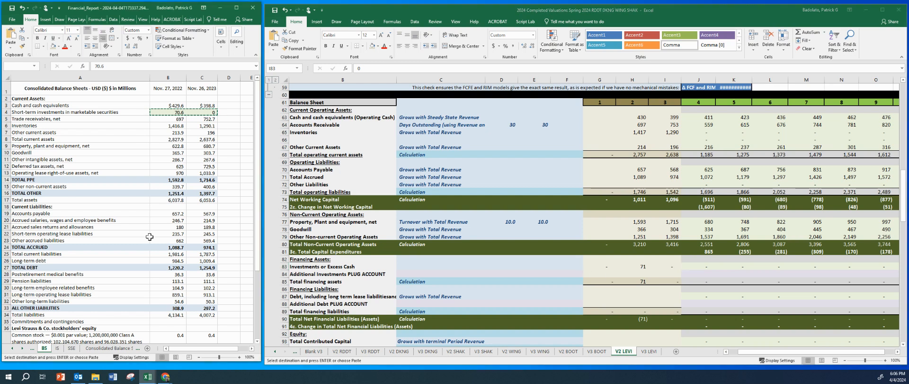
{"action": "left_click", "coordinate": [157, 251]}
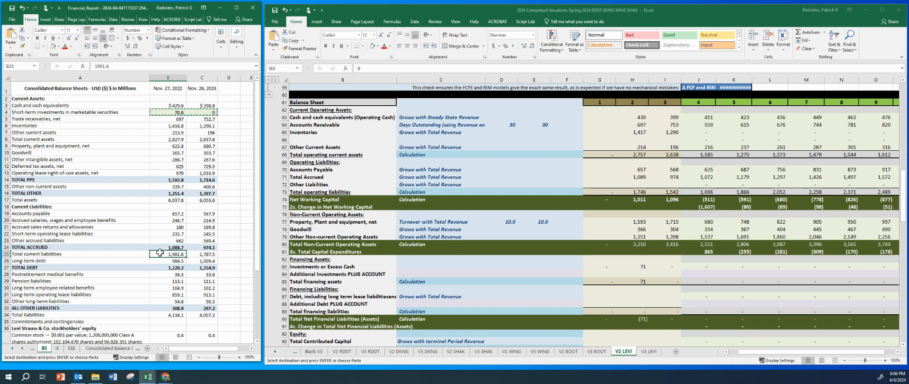
{"action": "left_click", "coordinate": [165, 302]}
{"action": "left_click_drag", "start_coordinate": [171, 267], "coordinate": [201, 267]}
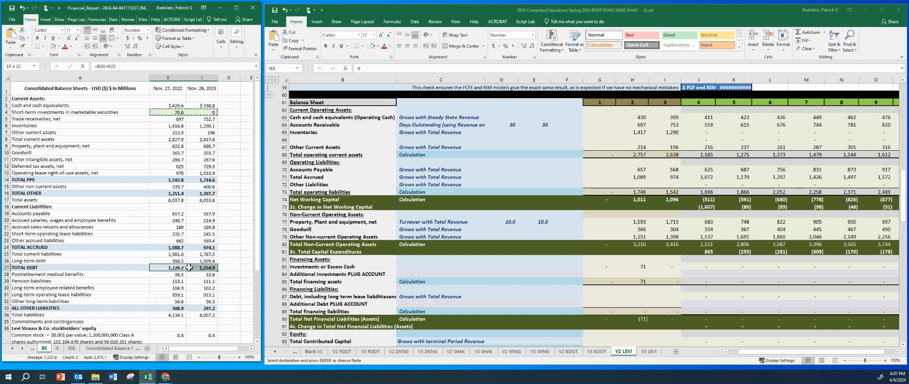
{"action": "key", "text": "ctrl+c"}
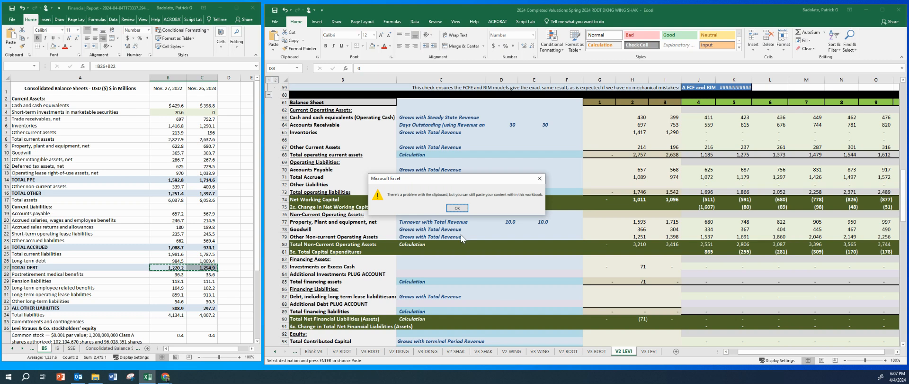
{"action": "left_click", "coordinate": [457, 208]}
{"action": "left_click", "coordinate": [637, 296]}
{"action": "right_click", "coordinate": [639, 297]}
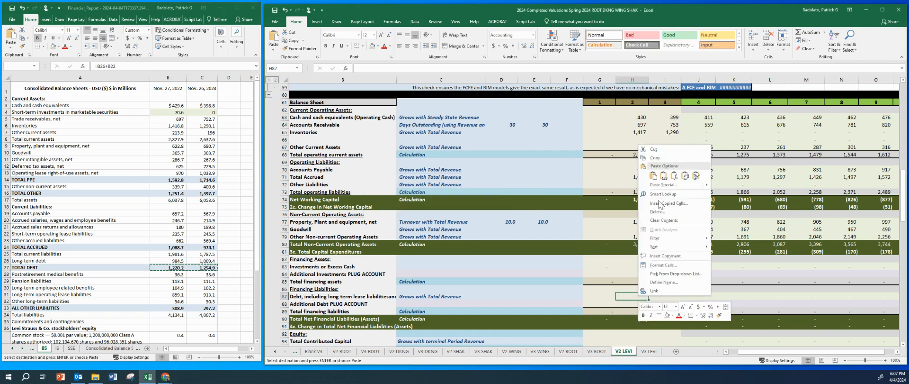
{"action": "left_click", "coordinate": [664, 177]}
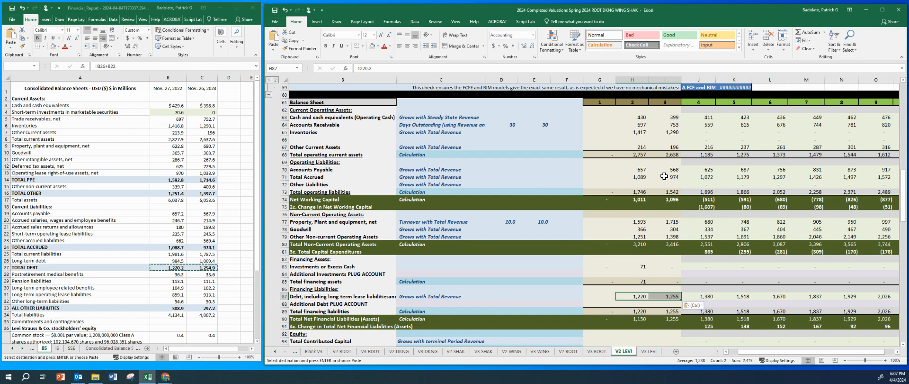
Review the model's year 2 financing and equity rows down to Net Operating Assets
{"action": "left_click", "coordinate": [619, 258]}
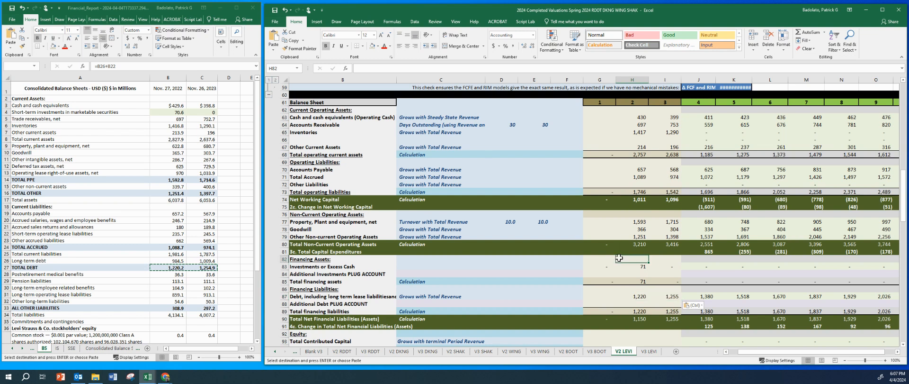
{"action": "key", "text": "Down"}
{"action": "key", "text": "Down"}
{"action": "key", "text": "Down"}
{"action": "key", "text": "Down"}
{"action": "key", "text": "Down"}
{"action": "key", "text": "Down"}
{"action": "key", "text": "Down"}
{"action": "key", "text": "Down"}
{"action": "key", "text": "Down"}
{"action": "key", "text": "Down"}
{"action": "key", "text": "Down"}
{"action": "key", "text": "Down"}
{"action": "key", "text": "Down"}
{"action": "key", "text": "Down"}
{"action": "key", "text": "Down"}
{"action": "key", "text": "Down"}
{"action": "key", "text": "Down"}
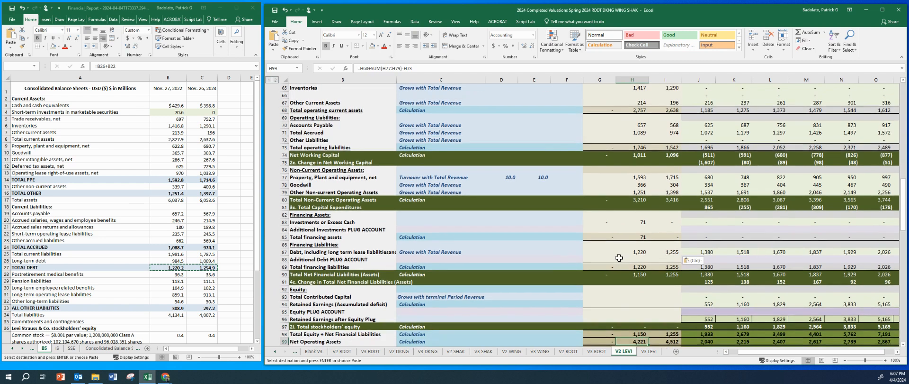
Copy both years' ALL OTHER LIABILITIES figures, 308.9 and 297.2, as values into years 2 and 3 of the model's Other Liabilities row
{"action": "left_click", "coordinate": [188, 308]}
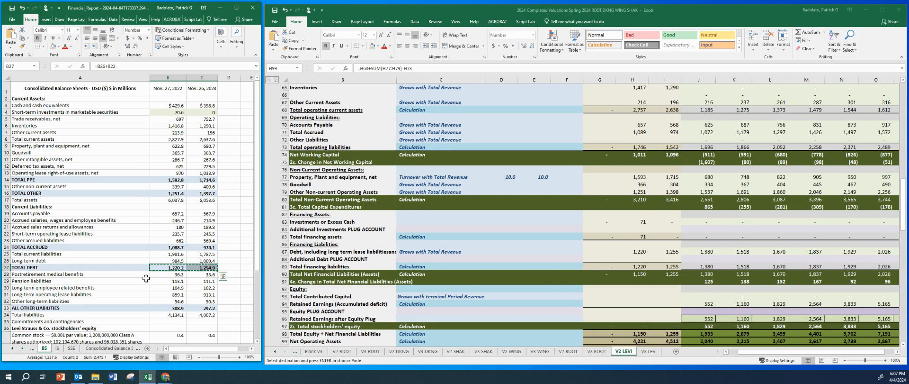
{"action": "left_click", "coordinate": [136, 301]}
{"action": "left_click", "coordinate": [169, 308]}
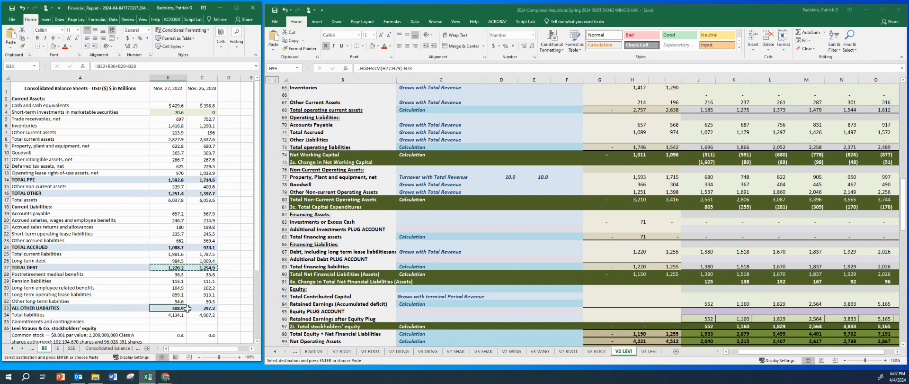
{"action": "left_click_drag", "start_coordinate": [169, 307], "coordinate": [205, 308]}
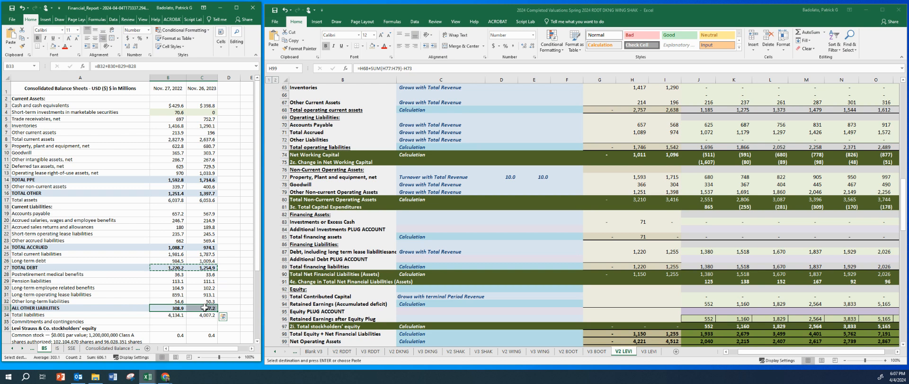
{"action": "key", "text": "ctrl+c"}
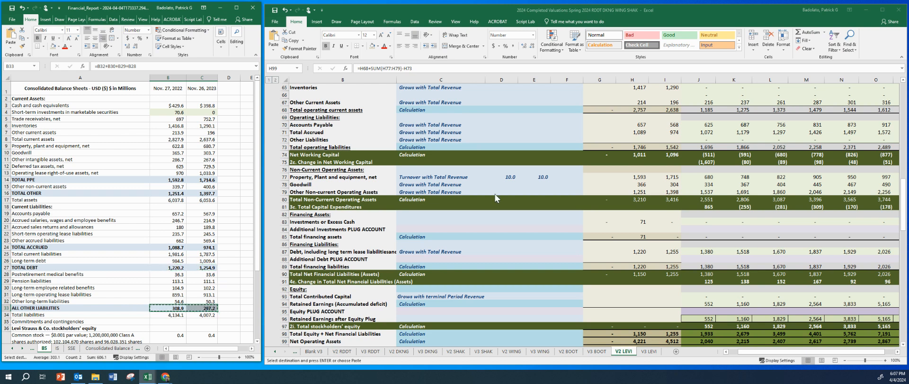
{"action": "key", "text": "alt+Tab"}
{"action": "right_click", "coordinate": [637, 140]}
{"action": "left_click", "coordinate": [662, 168]}
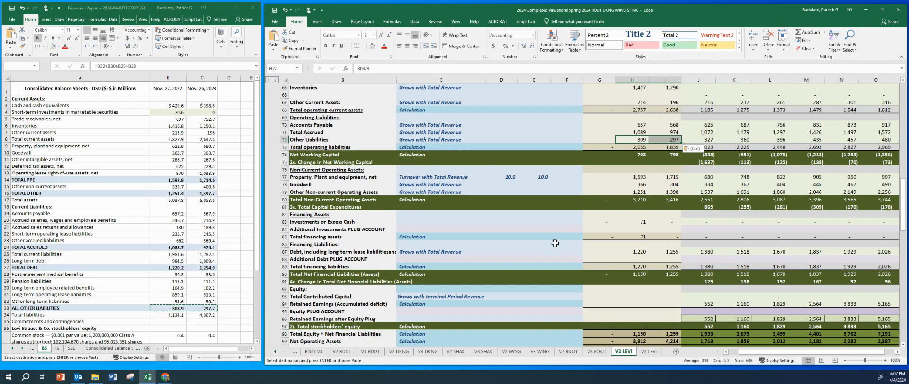
Review the report's stockholders' equity section and the model's equity rows down to the balance sheet and retained earnings checks
{"action": "left_click", "coordinate": [670, 260]}
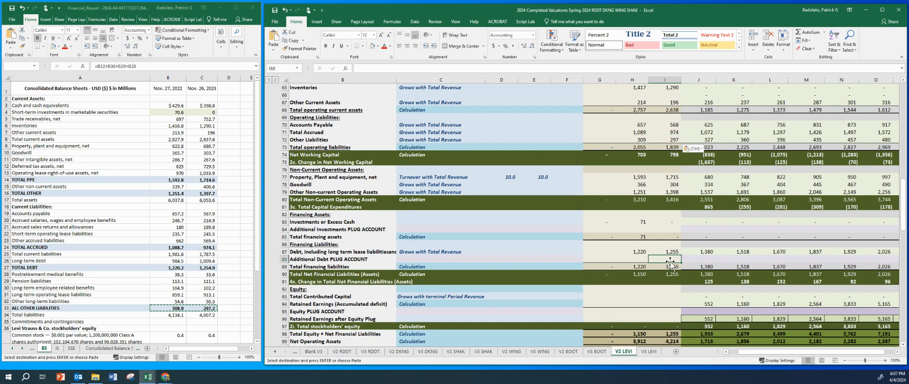
{"action": "left_click", "coordinate": [143, 295]}
{"action": "left_click_drag", "start_coordinate": [259, 227], "coordinate": [259, 313]}
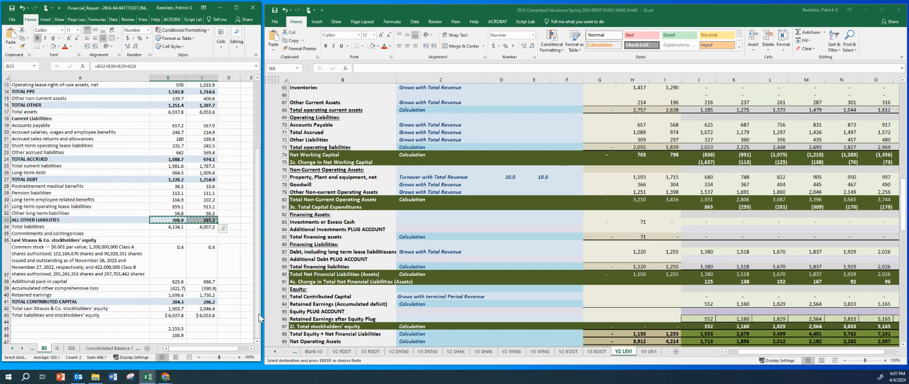
{"action": "left_click", "coordinate": [220, 330]}
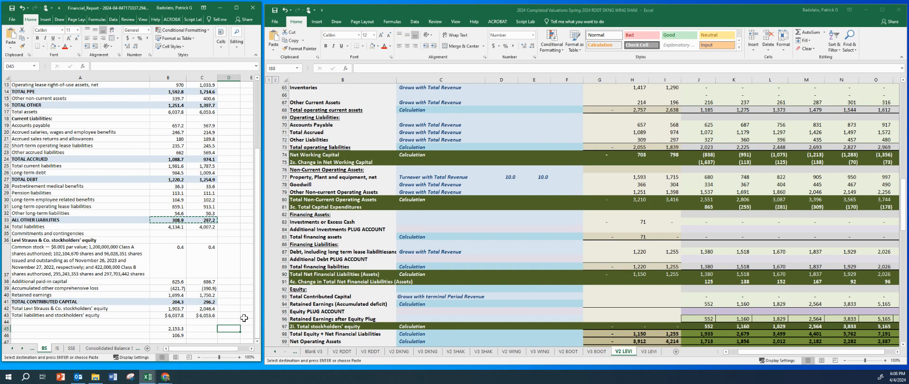
{"action": "left_click", "coordinate": [625, 263]}
{"action": "key", "text": "Down"}
{"action": "key", "text": "Down"}
{"action": "key", "text": "Down"}
{"action": "key", "text": "Down"}
{"action": "key", "text": "Down"}
{"action": "key", "text": "Down"}
{"action": "key", "text": "Down"}
{"action": "key", "text": "Down"}
{"action": "key", "text": "Down"}
{"action": "key", "text": "Down"}
{"action": "key", "text": "Down"}
{"action": "key", "text": "Down"}
{"action": "key", "text": "Down"}
{"action": "key", "text": "Down"}
{"action": "key", "text": "Down"}
{"action": "key", "text": "Down"}
{"action": "key", "text": "Down"}
{"action": "key", "text": "Down"}
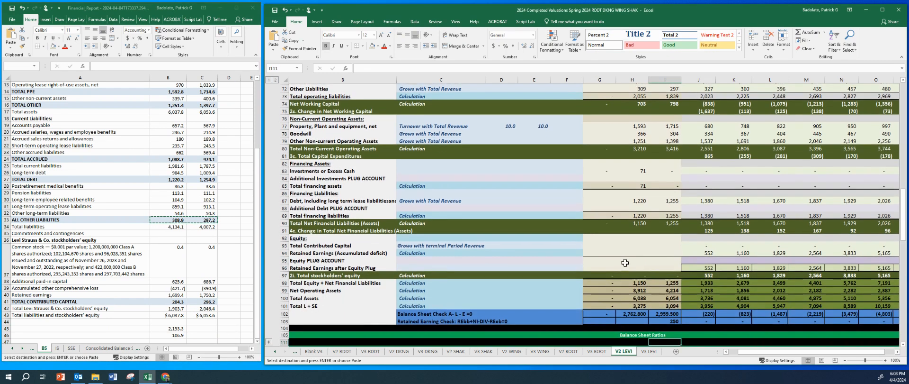
Copy both years' retained earnings, 1,699.4 and 1,750.2, as values into years 2 and 3 of Retained Earnings (Accumulated deficit)
{"action": "left_click", "coordinate": [208, 291]}
{"action": "key", "text": "Up"}
{"action": "key", "text": "Up"}
{"action": "key", "text": "Up"}
{"action": "key", "text": "Up"}
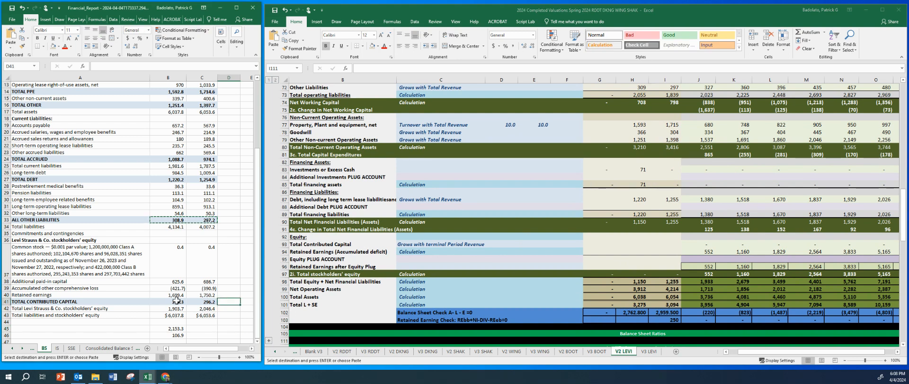
{"action": "left_click_drag", "start_coordinate": [165, 295], "coordinate": [198, 294]}
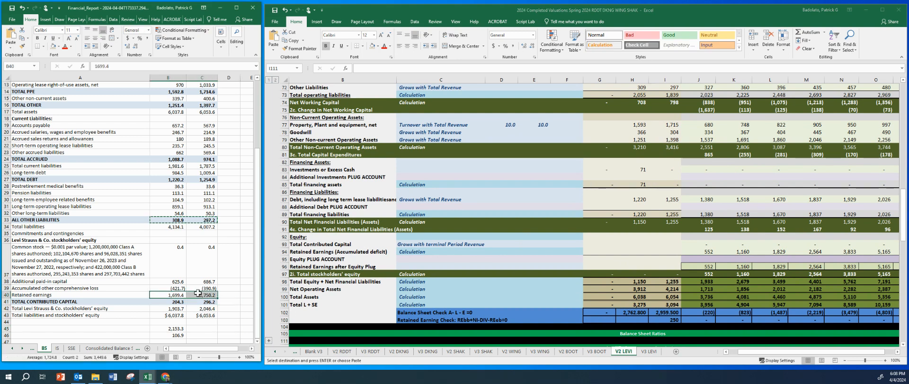
{"action": "key", "text": "ctrl+c"}
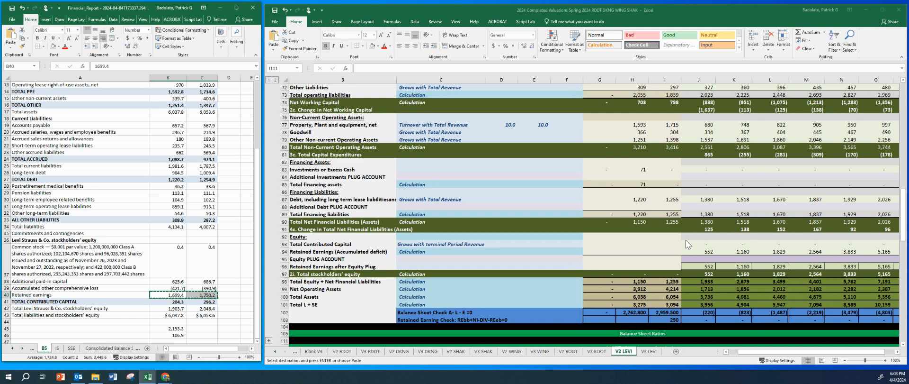
{"action": "left_click", "coordinate": [685, 240]}
{"action": "left_click", "coordinate": [638, 251]}
{"action": "right_click", "coordinate": [638, 250]}
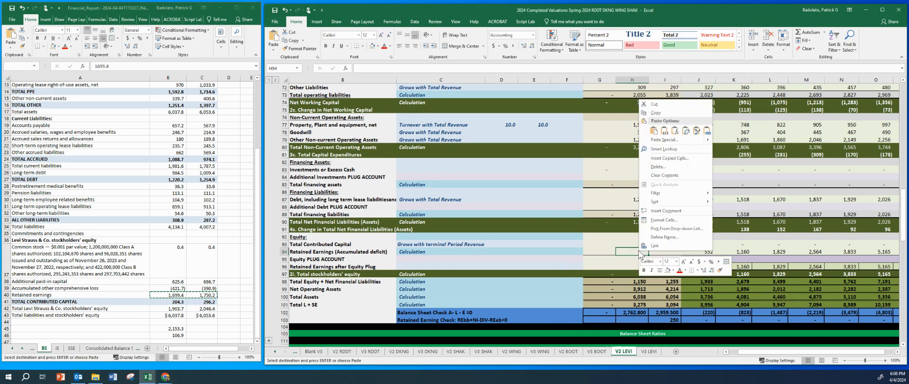
{"action": "left_click", "coordinate": [665, 130]}
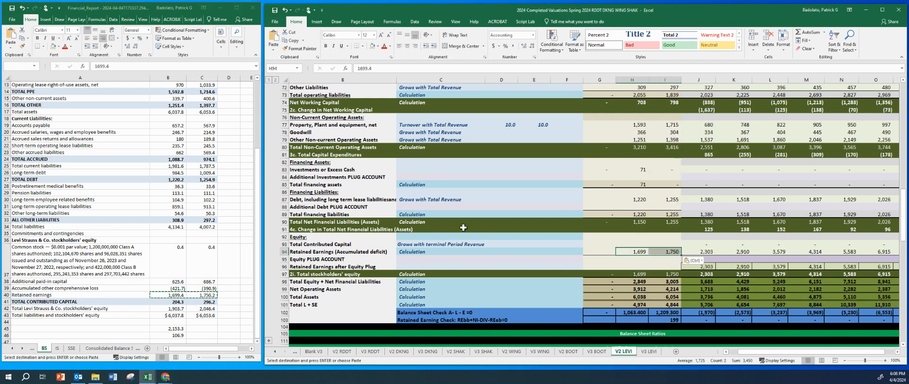
Copy both years' TOTAL CONTRIBUTED CAPITAL figures, 204.3 and 296.2, as values into years 2 and 3 of Total Contributed Capital
{"action": "left_click", "coordinate": [176, 288]}
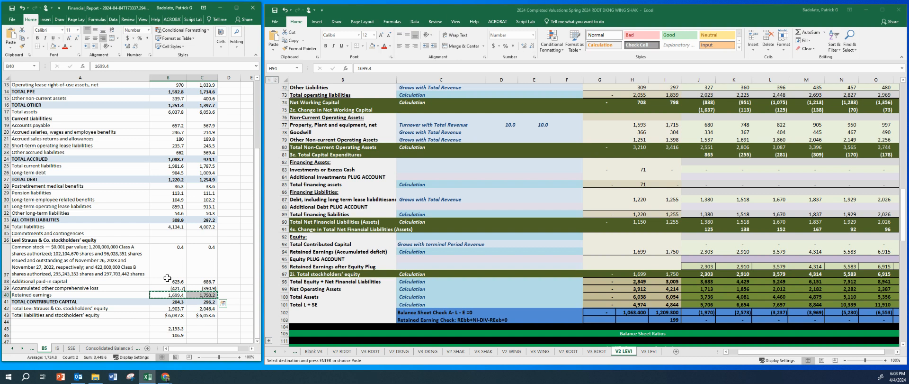
{"action": "key", "text": "Escape"}
{"action": "left_click_drag", "start_coordinate": [170, 302], "coordinate": [206, 299]}
{"action": "key", "text": "ctrl+c"}
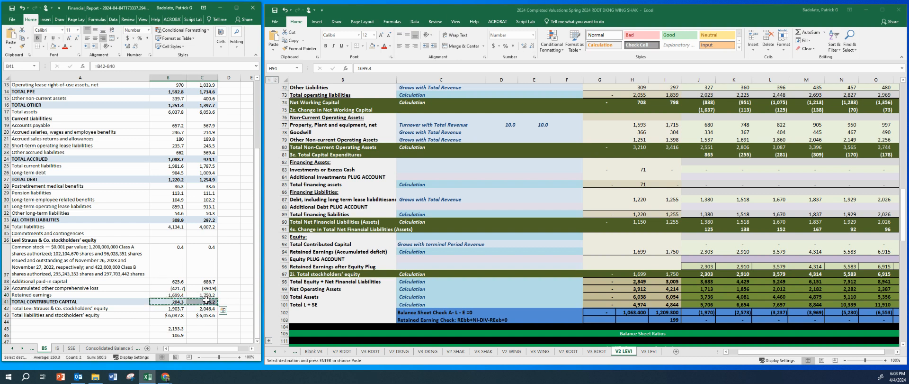
{"action": "left_click", "coordinate": [635, 249]}
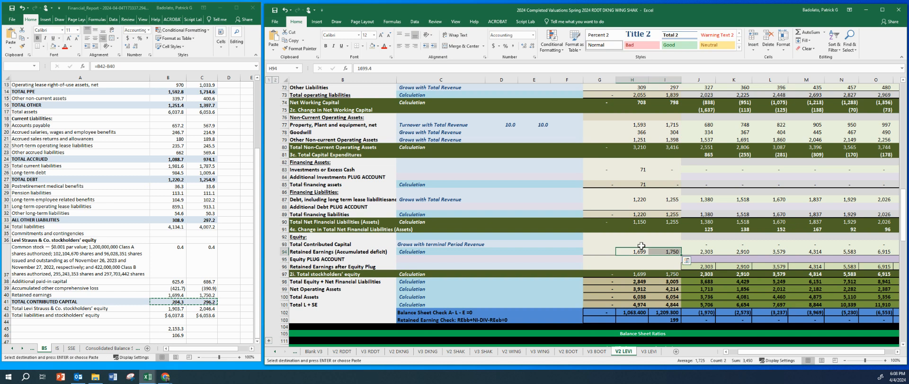
{"action": "right_click", "coordinate": [641, 245]}
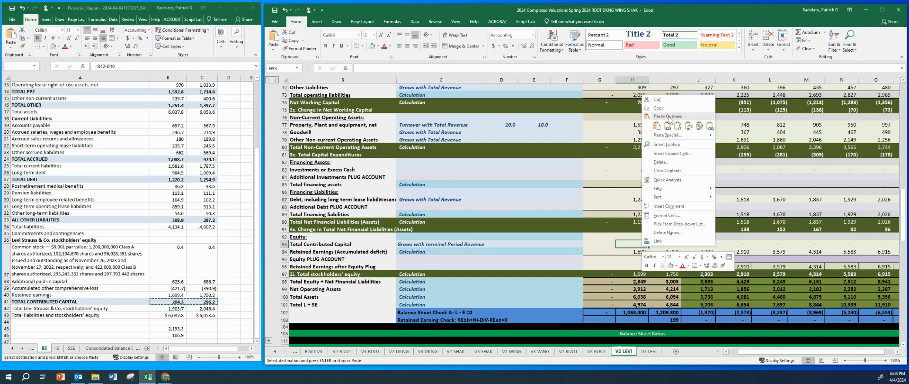
{"action": "left_click", "coordinate": [667, 125]}
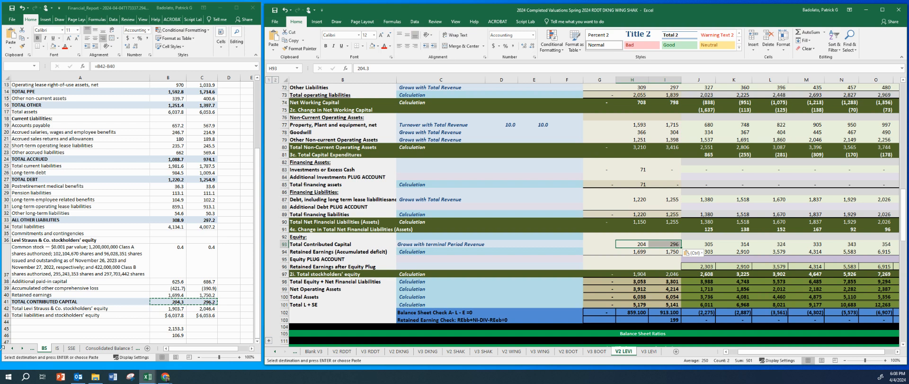
Add long-term operating lease liabilities to the report's TOTAL DEBT formula, making it =B26+B22+B31, and fill it across to the second year
{"action": "left_click", "coordinate": [172, 328]}
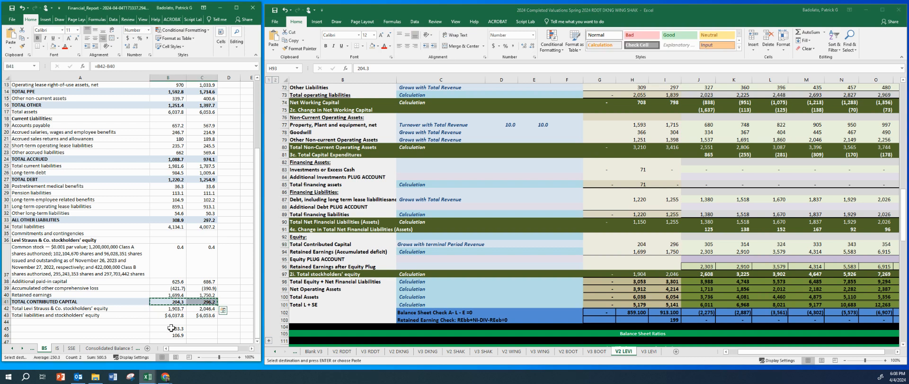
{"action": "left_click", "coordinate": [165, 205]}
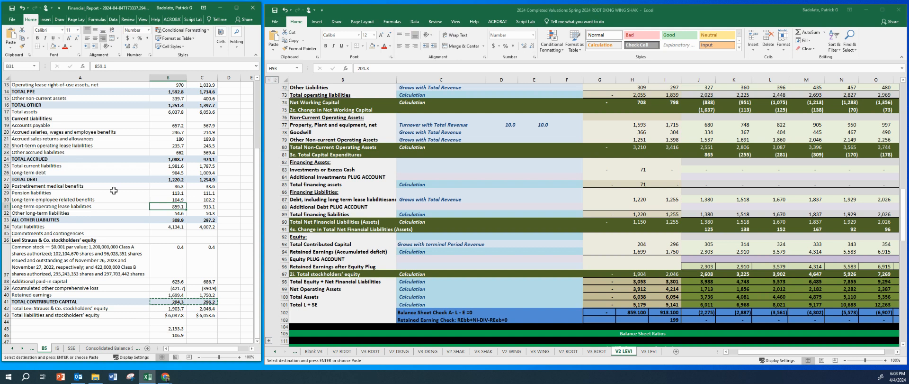
{"action": "left_click", "coordinate": [169, 180]}
{"action": "type", "text": "=B26+B22"}
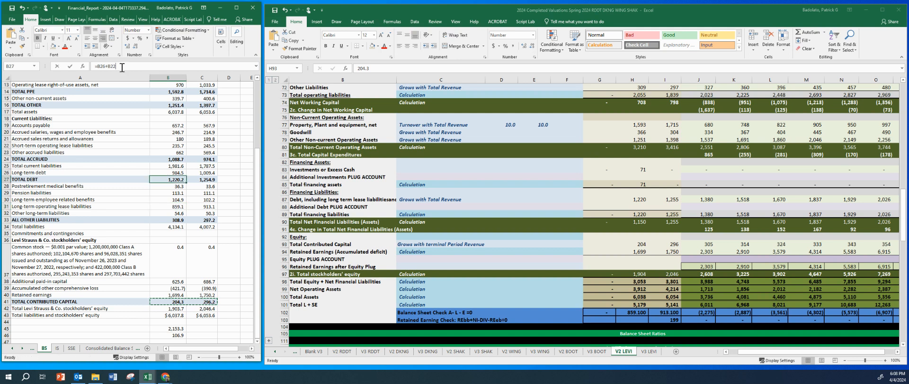
{"action": "type", "text": "+"}
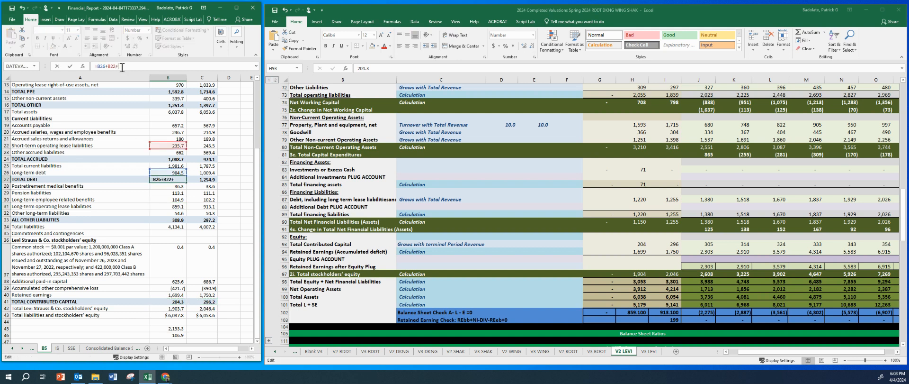
{"action": "left_click", "coordinate": [167, 204]}
{"action": "key", "text": "Return"}
{"action": "left_click", "coordinate": [172, 179]}
{"action": "left_click_drag", "start_coordinate": [186, 183], "coordinate": [211, 183]}
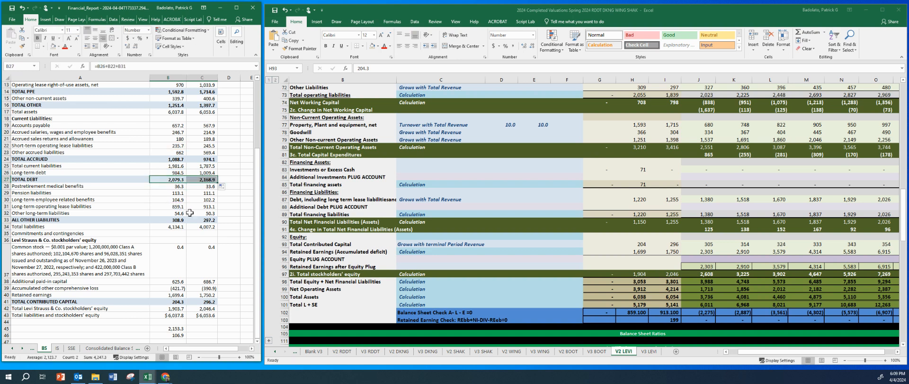
Check the model's balance sheet check, and copy the revised TOTAL DEBT figures, 2,079.3 and 2,168.0, as values into years 2 and 3 of Debt
{"action": "left_click", "coordinate": [189, 212]}
{"action": "left_click", "coordinate": [625, 319]}
{"action": "left_click_drag", "start_coordinate": [632, 312], "coordinate": [652, 311]}
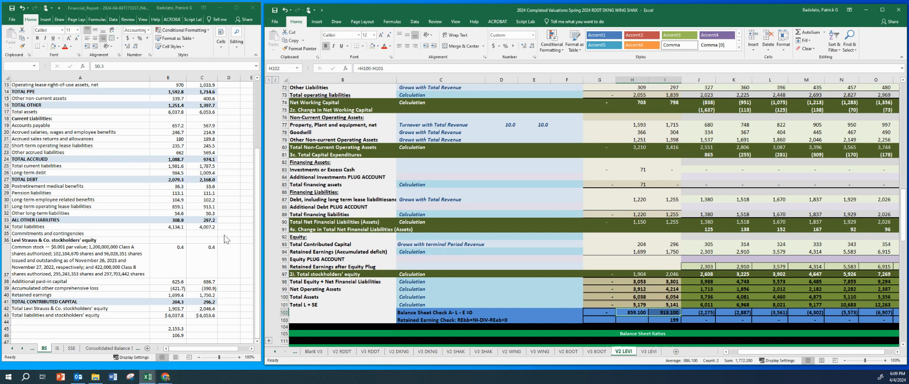
{"action": "left_click", "coordinate": [190, 240]}
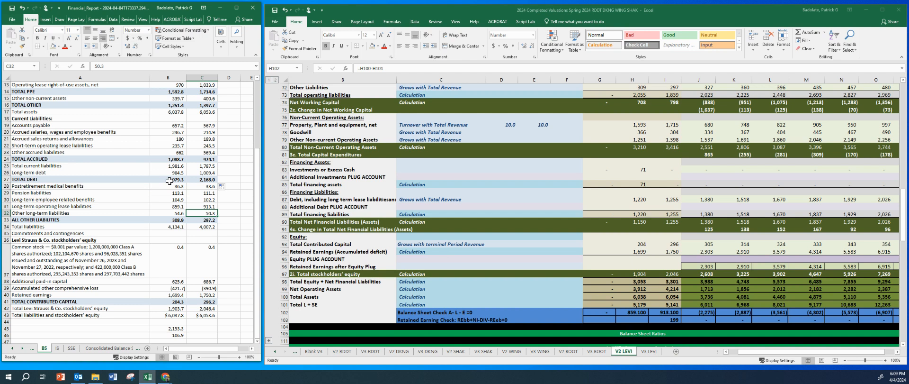
{"action": "left_click", "coordinate": [172, 193]}
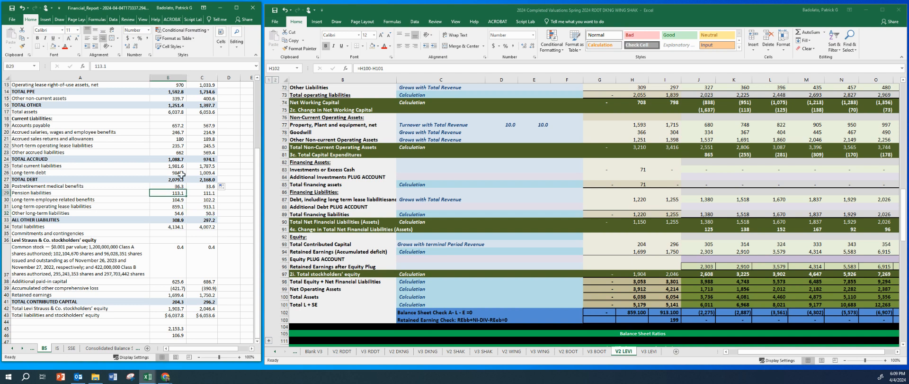
{"action": "left_click_drag", "start_coordinate": [171, 180], "coordinate": [198, 180]}
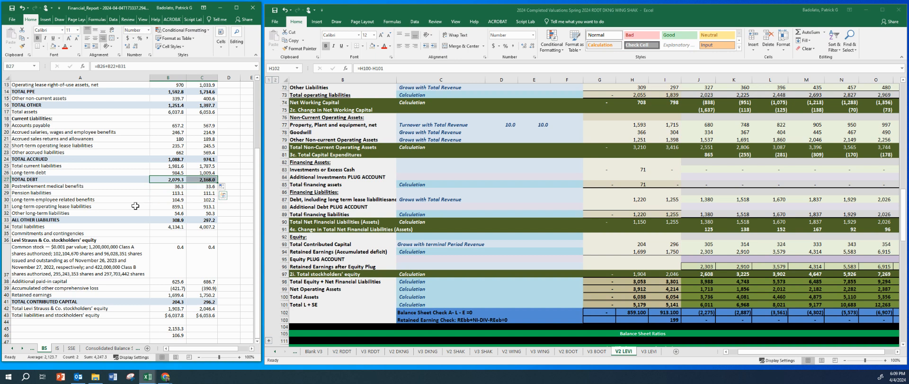
{"action": "key", "text": "ctrl+c"}
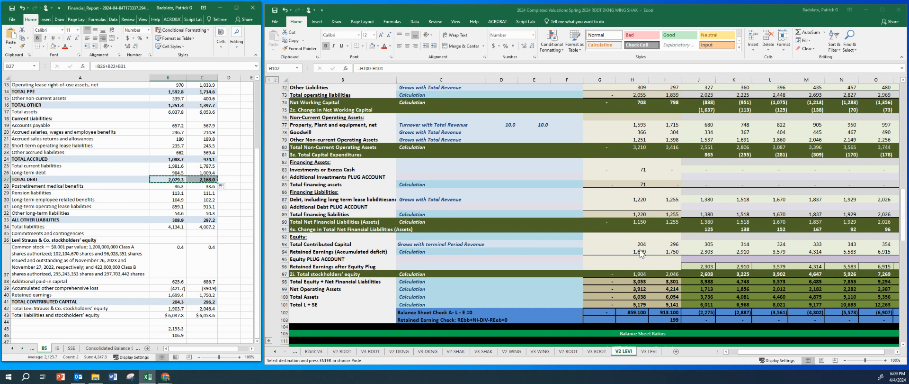
{"action": "key", "text": "ctrl+v"}
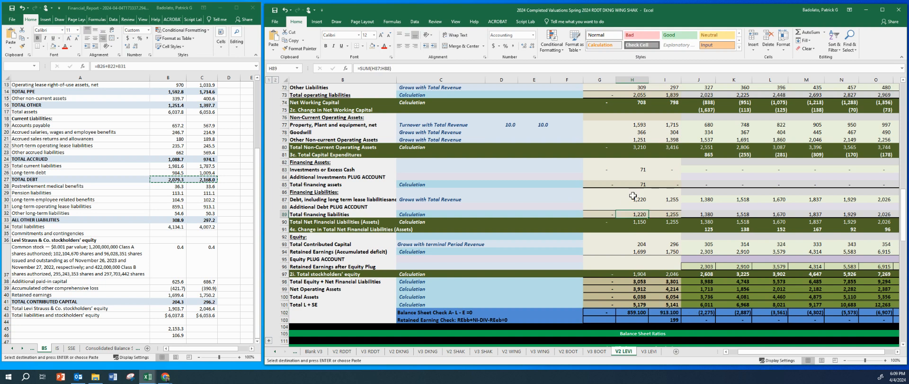
{"action": "right_click", "coordinate": [637, 203]}
{"action": "left_click", "coordinate": [662, 232]}
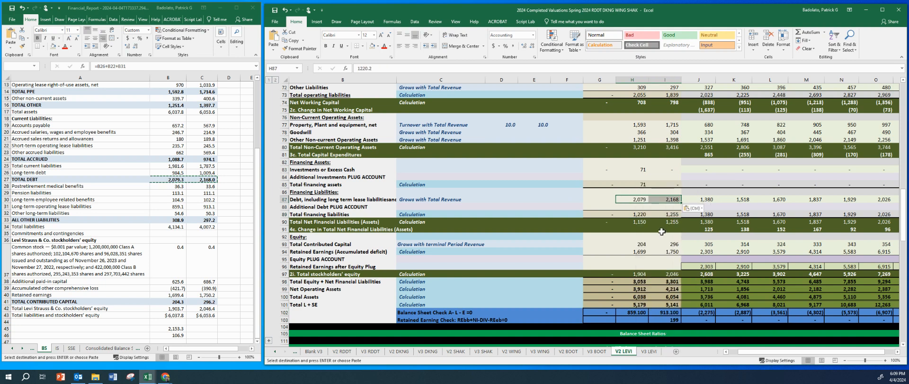
Check the model's balance sheet check and year 3 Retained Earning Check formula, and open the report's statement of stockholders' equity
{"action": "left_click_drag", "start_coordinate": [635, 309], "coordinate": [661, 312]}
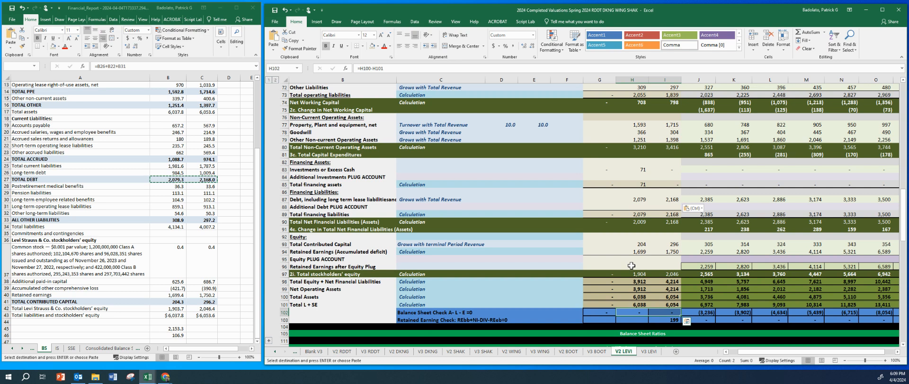
{"action": "left_click", "coordinate": [674, 319]}
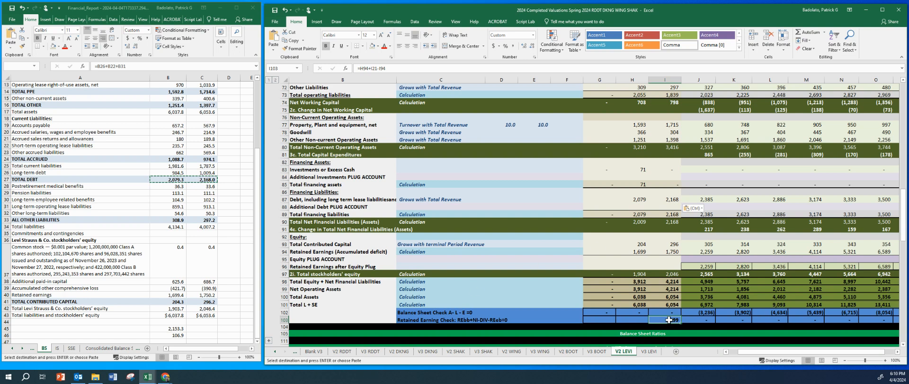
{"action": "key", "text": "Escape"}
{"action": "left_click", "coordinate": [394, 70]}
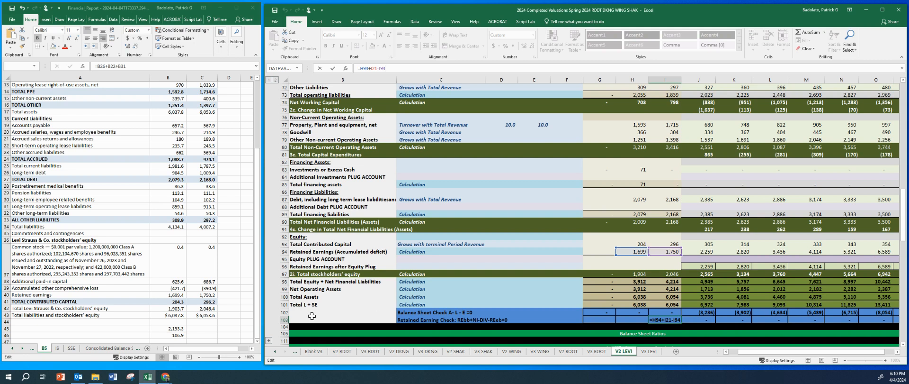
{"action": "left_click", "coordinate": [217, 319]}
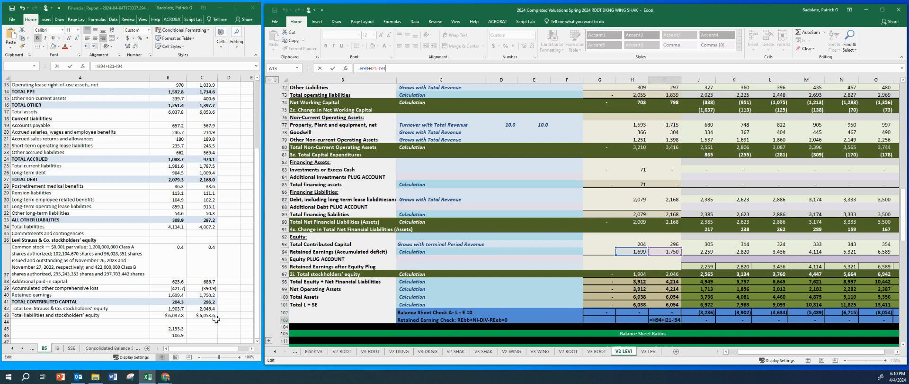
{"action": "key", "text": "Escape"}
{"action": "left_click", "coordinate": [75, 348]}
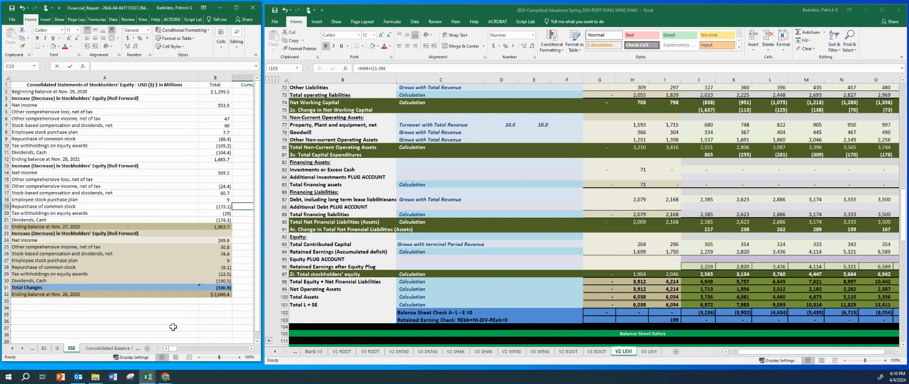
Examine the combined cash dividends and common stock repurchases for the year ended Nov. 26, 2023 in the stockholders' equity statement
{"action": "left_click", "coordinate": [174, 327]}
{"action": "left_click", "coordinate": [230, 266]}
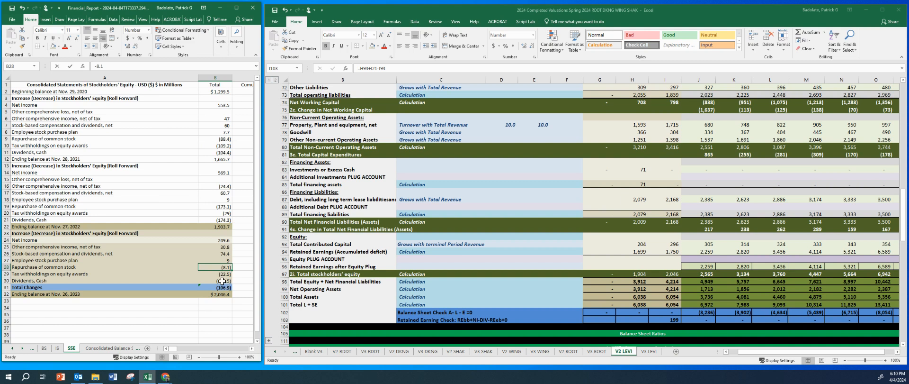
{"action": "left_click", "coordinate": [222, 281]}
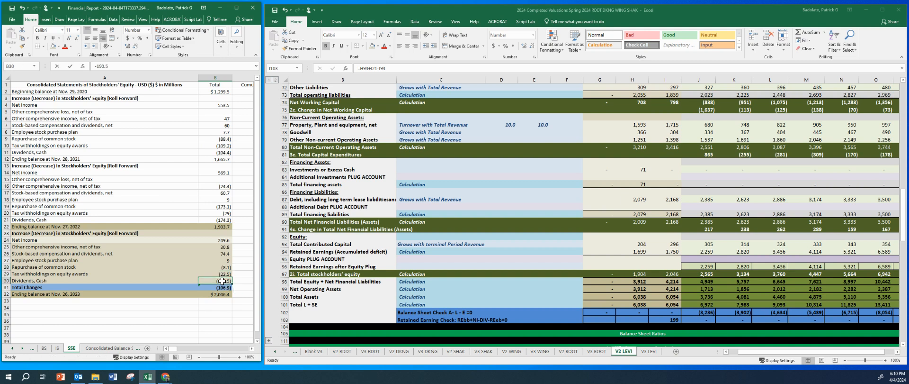
{"action": "left_click_drag", "start_coordinate": [222, 280], "coordinate": [221, 268]}
{"action": "left_click", "coordinate": [221, 267]}
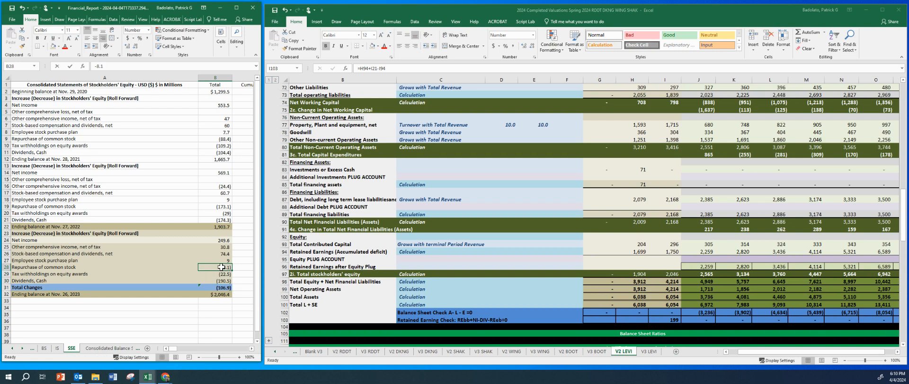
{"action": "left_click", "coordinate": [220, 280], "text": "ctrl"}
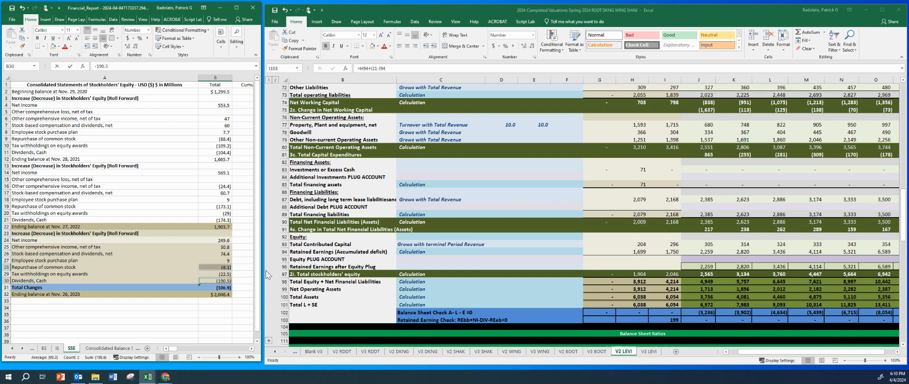
{"action": "left_click_drag", "start_coordinate": [269, 275], "coordinate": [294, 274]}
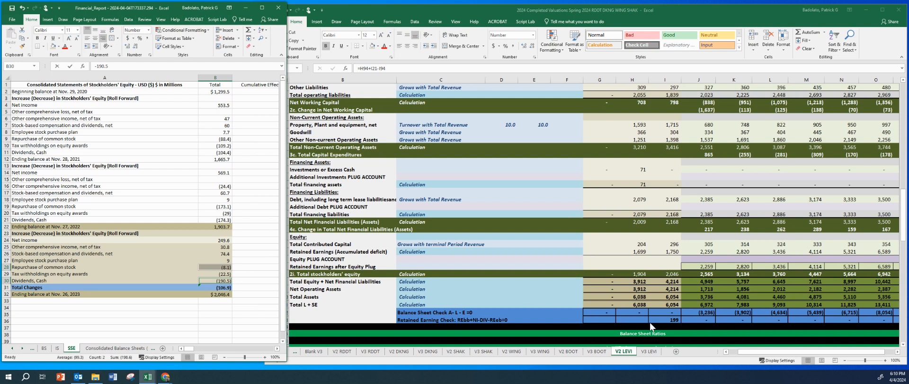
{"action": "left_click", "coordinate": [241, 322]}
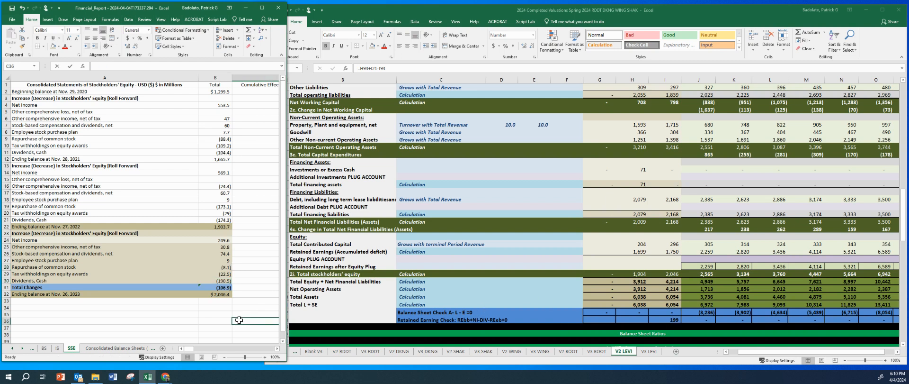
{"action": "left_click", "coordinate": [220, 264]}
{"action": "left_click", "coordinate": [226, 281]}
{"action": "left_click", "coordinate": [226, 267]}
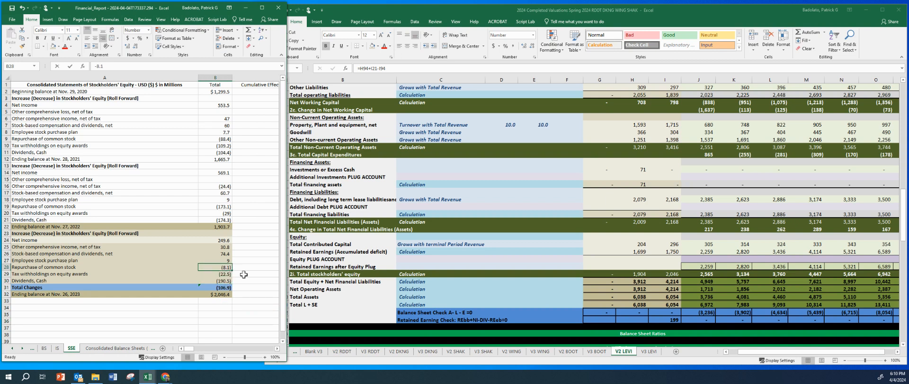
{"action": "left_click", "coordinate": [243, 280]}
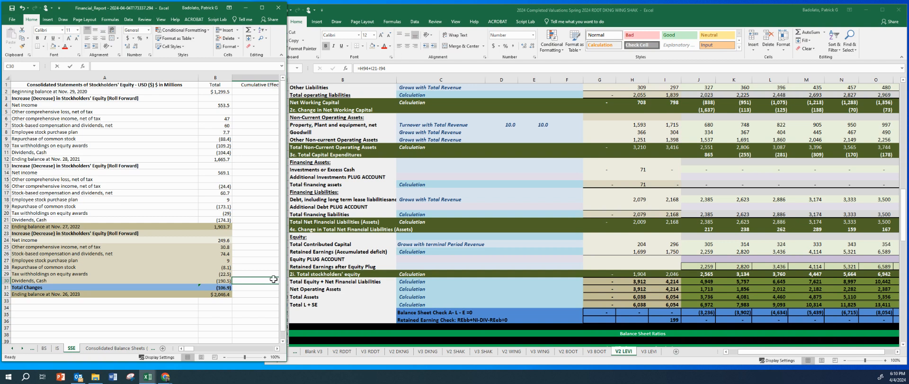
Narrow the equity statement's label column, and add cash dividends and common stock repurchases in B34 with =B30+B28
{"action": "left_click_drag", "start_coordinate": [199, 78], "coordinate": [151, 79]}
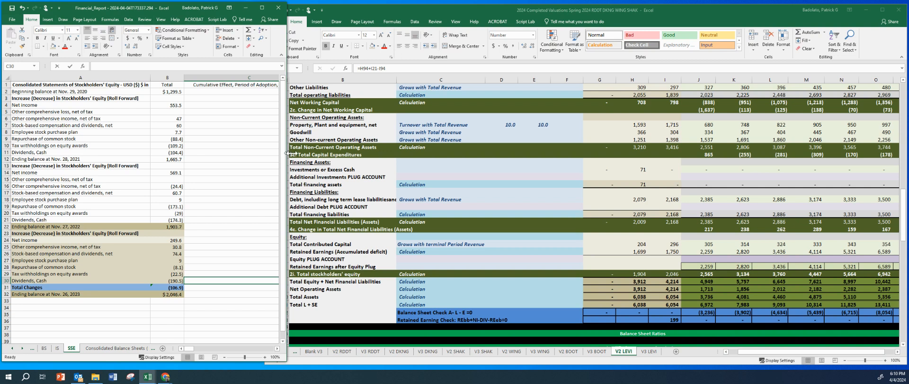
{"action": "left_click_drag", "start_coordinate": [286, 153], "coordinate": [333, 153]}
{"action": "left_click_drag", "start_coordinate": [314, 80], "coordinate": [295, 81]}
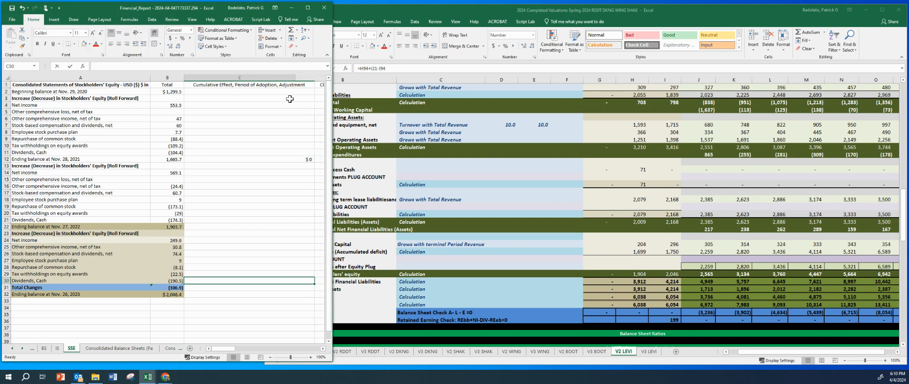
{"action": "left_click", "coordinate": [167, 307]}
{"action": "type", "text": "="}
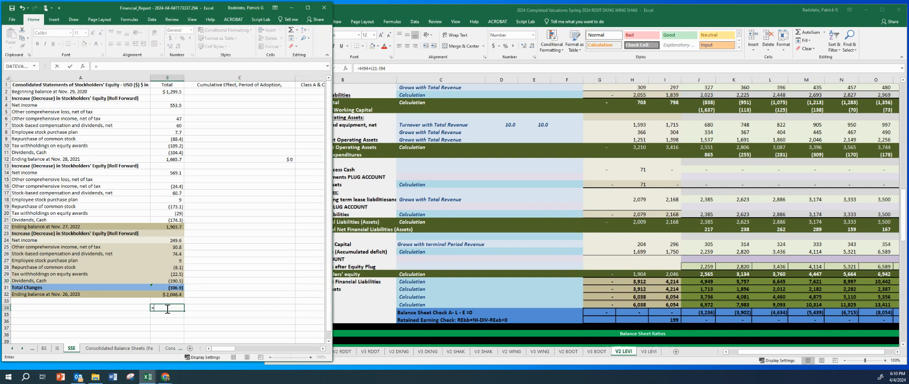
{"action": "left_click", "coordinate": [175, 280]}
{"action": "type", "text": "+"}
{"action": "left_click", "coordinate": [175, 267]}
{"action": "key", "text": "Return"}
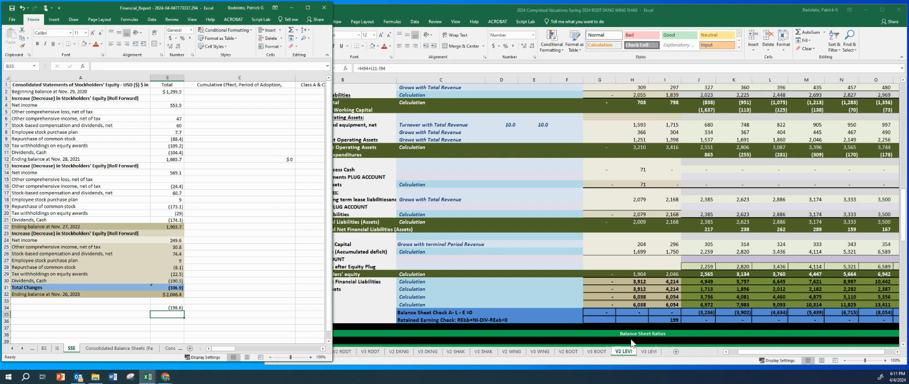
Subtract 198.6 in the model's year 3 Retained Earning Check, making the formula =H94+I21-I94-198.6
{"action": "left_click", "coordinate": [666, 319]}
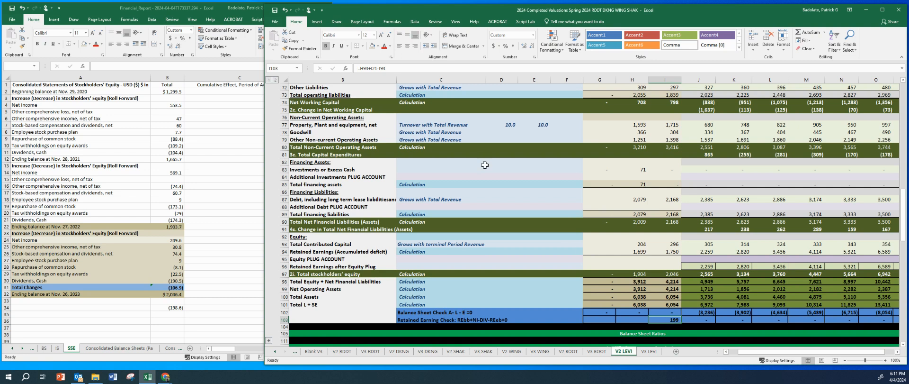
{"action": "left_click", "coordinate": [393, 69]}
{"action": "type", "text": "-198."}
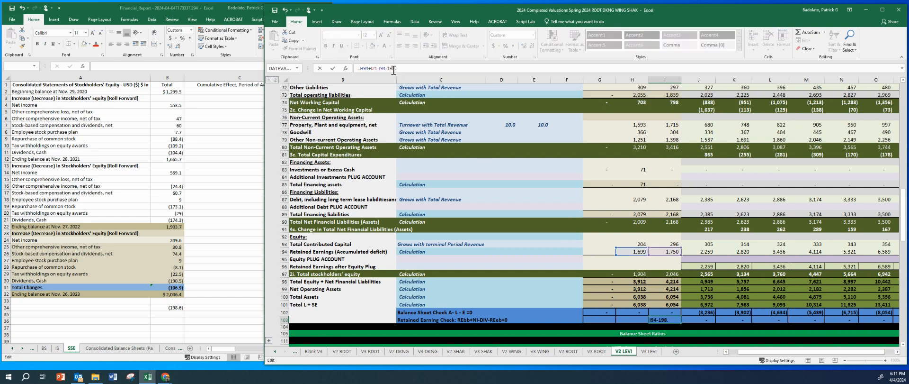
{"action": "key", "text": "Return"}
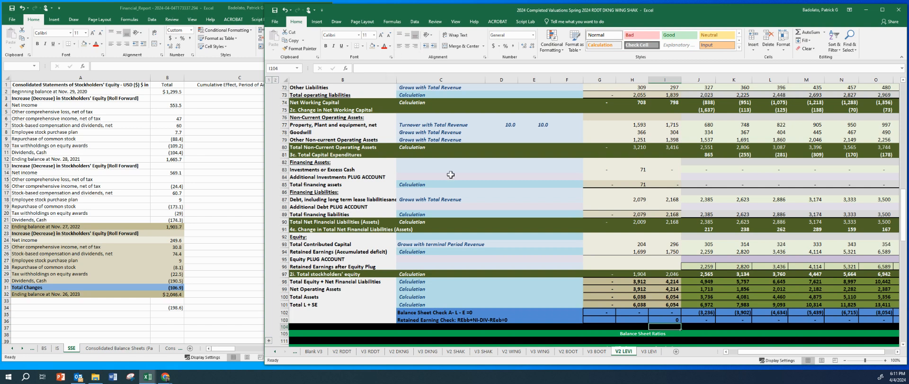
{"action": "left_click", "coordinate": [95, 304]}
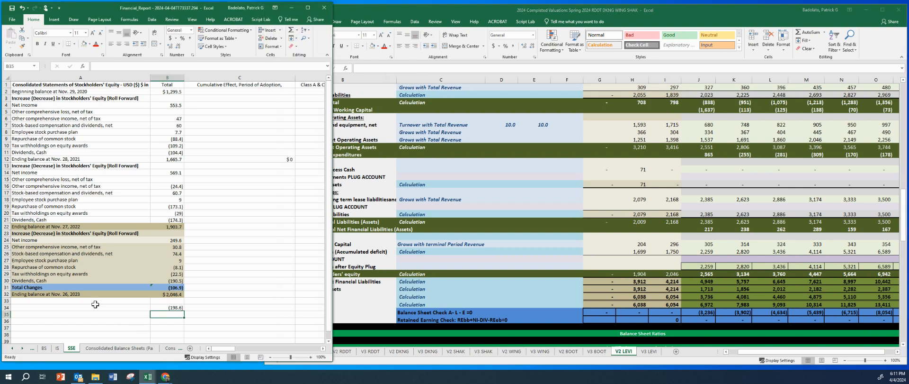
{"action": "left_click", "coordinate": [95, 306]}
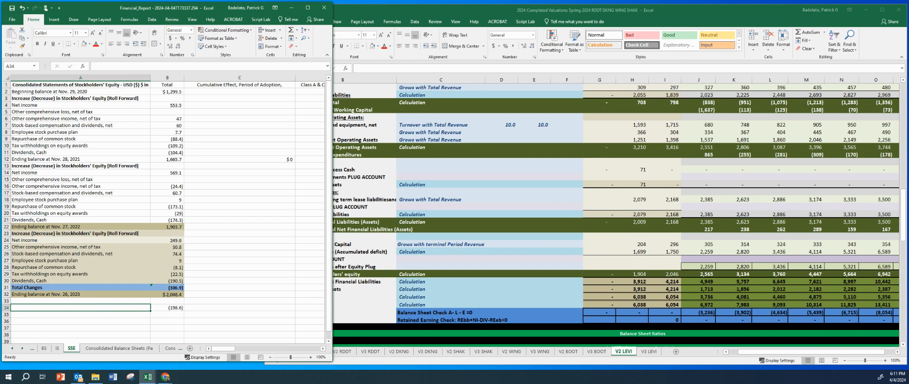
{"action": "left_click", "coordinate": [474, 320]}
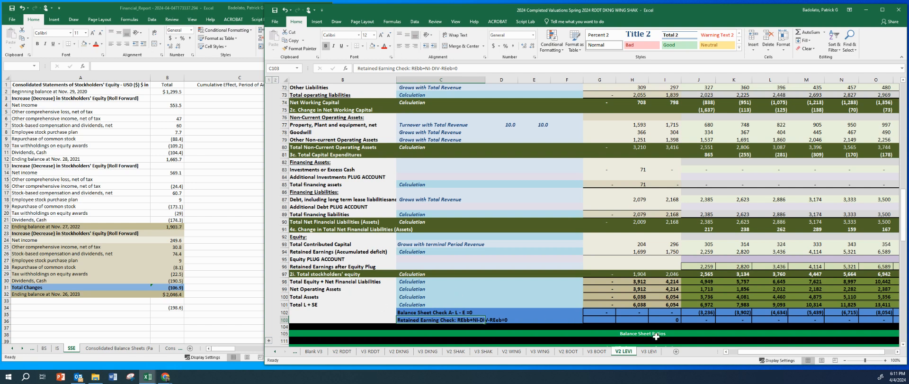
{"action": "left_click", "coordinate": [668, 320]}
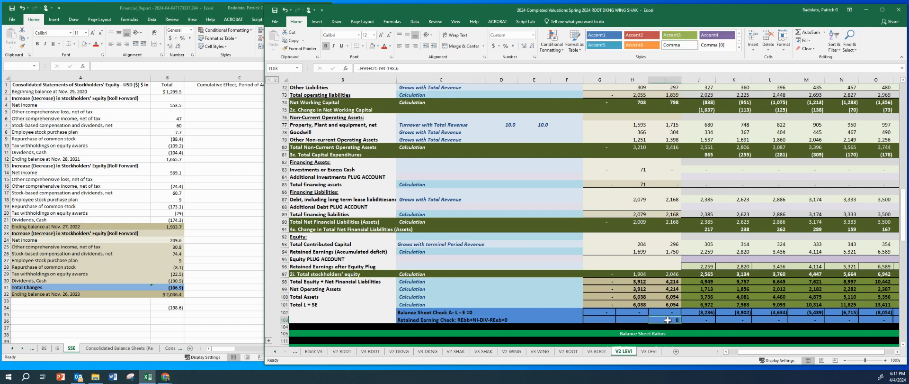
Try pasting the combined dividends and repurchases sum as a value over the year 3 Retained Earning Check, and undo the paste
{"action": "left_click", "coordinate": [180, 308]}
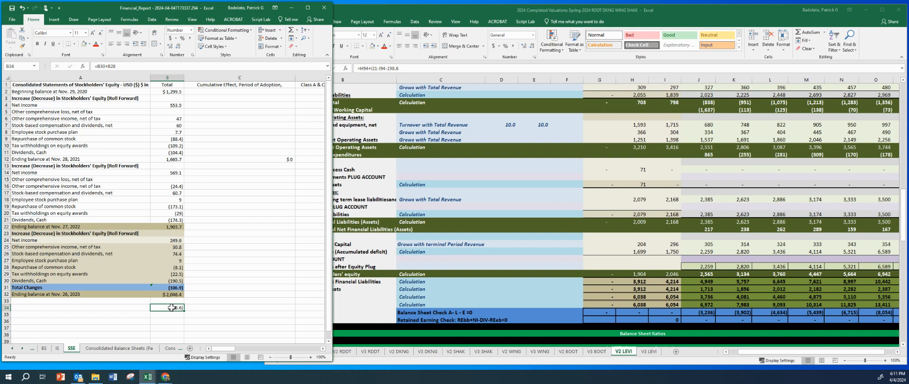
{"action": "key", "text": "ctrl+c"}
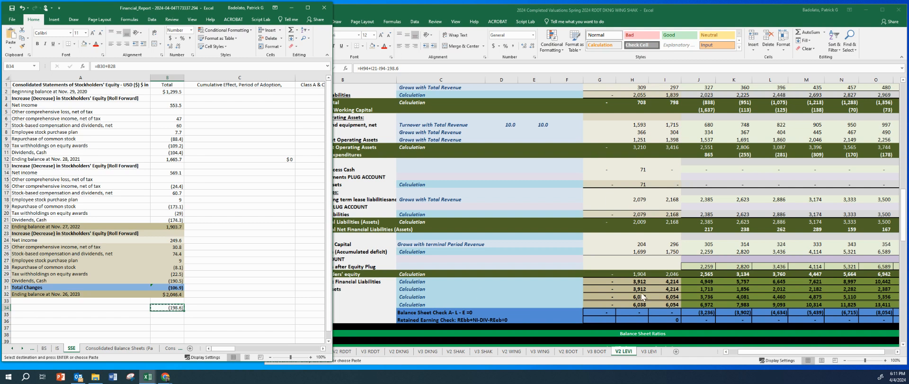
{"action": "left_click", "coordinate": [669, 320]}
{"action": "right_click", "coordinate": [668, 319]}
{"action": "left_click", "coordinate": [696, 201]}
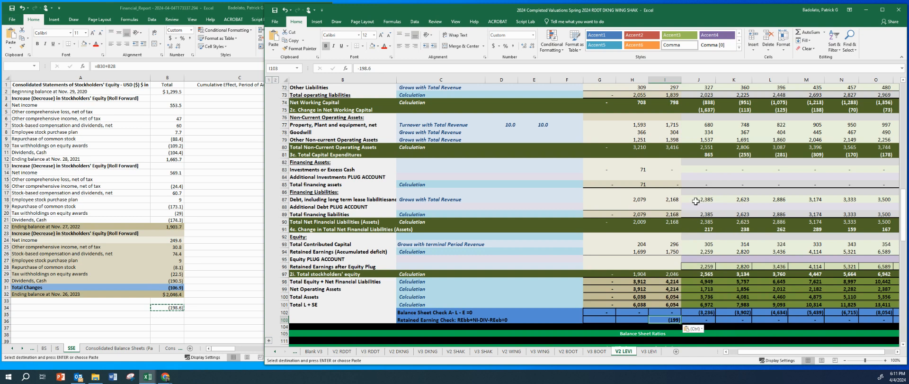
{"action": "key", "text": "ctrl+z"}
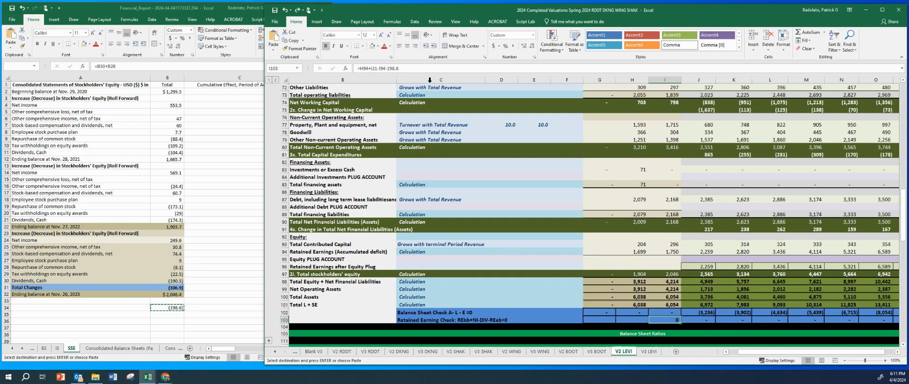
Try to replace the 198.6 in the year 3 Retained Earning Check formula with a link to B34 of the equity statement
{"action": "left_click", "coordinate": [407, 67]}
{"action": "key", "text": "BackSpace"}
{"action": "key", "text": "BackSpace"}
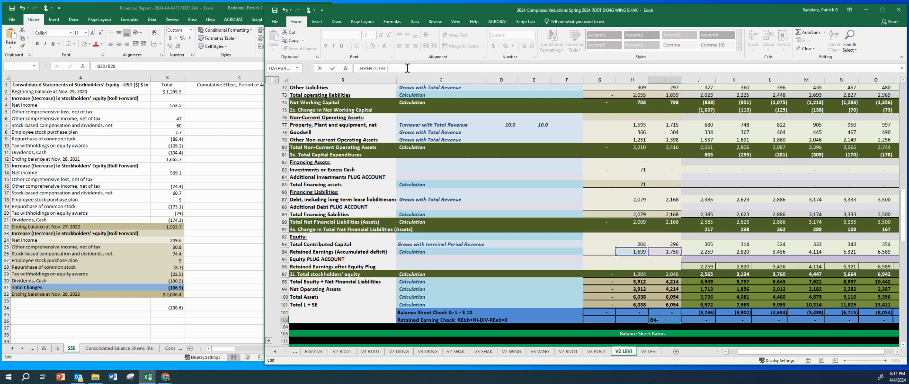
{"action": "left_click", "coordinate": [174, 312]}
{"action": "left_click", "coordinate": [171, 308]}
{"action": "key", "text": "Escape"}
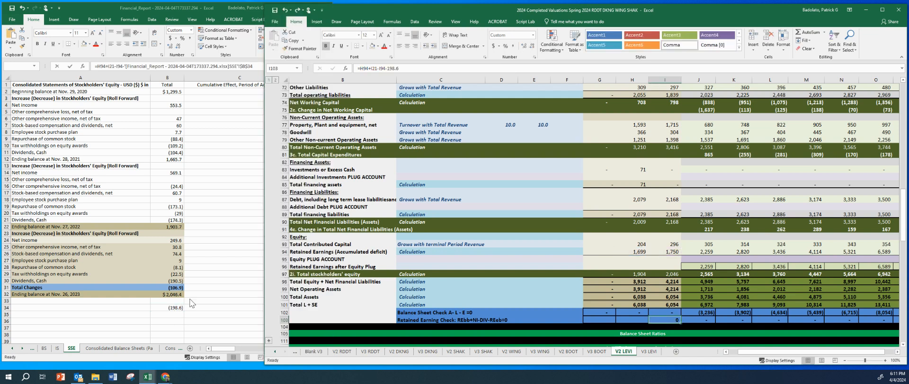
Review the equity roll-forward from Nov. 27, 2022 to Nov. 26, 2023, and open the report's income statement
{"action": "left_click", "coordinate": [578, 281]}
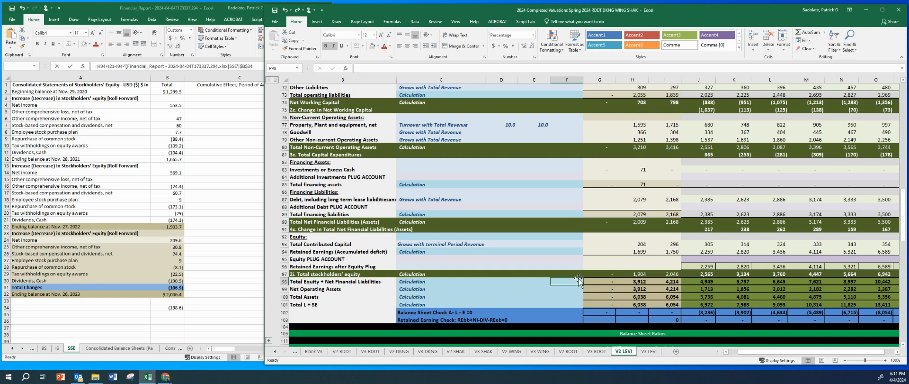
{"action": "left_click", "coordinate": [204, 286]}
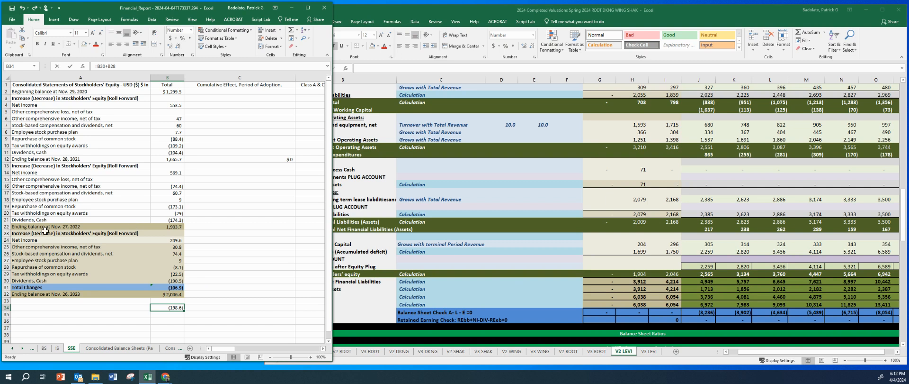
{"action": "left_click_drag", "start_coordinate": [51, 228], "coordinate": [172, 294]}
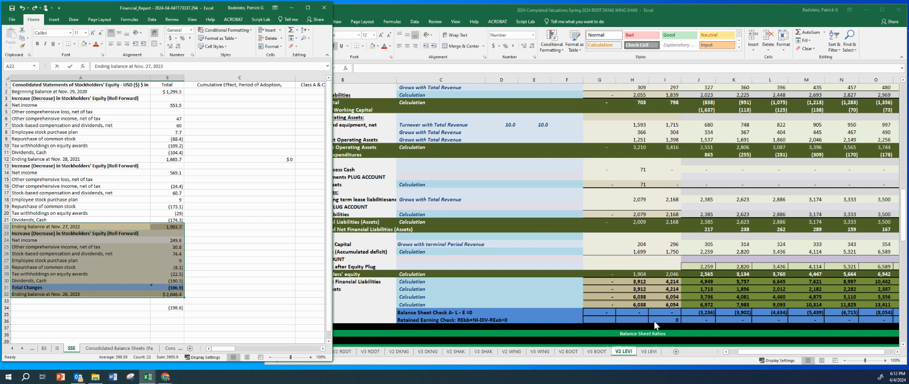
{"action": "left_click", "coordinate": [665, 298]}
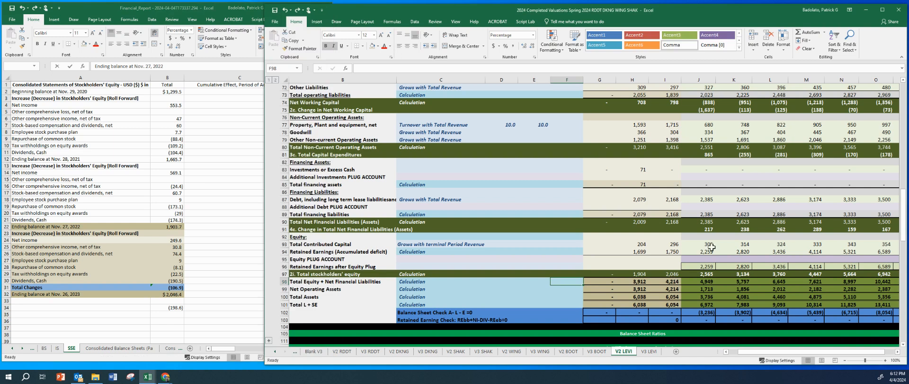
{"action": "left_click", "coordinate": [52, 353]}
{"action": "left_click", "coordinate": [57, 348]}
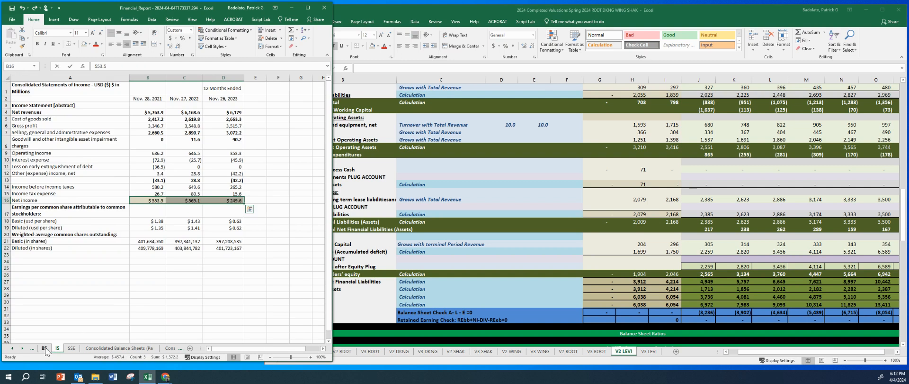
Review the report's balance sheet against the model's financing and equity sections, and return to the V2 LEVI income statement
{"action": "left_click", "coordinate": [44, 347]}
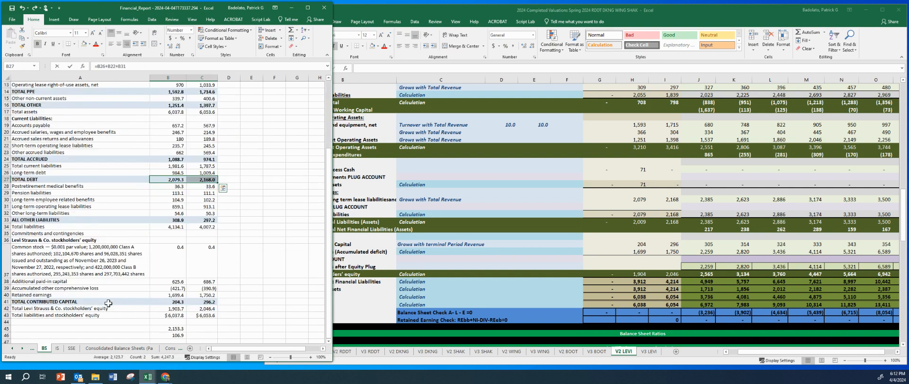
{"action": "left_click", "coordinate": [625, 194]}
{"action": "left_click", "coordinate": [324, 194]}
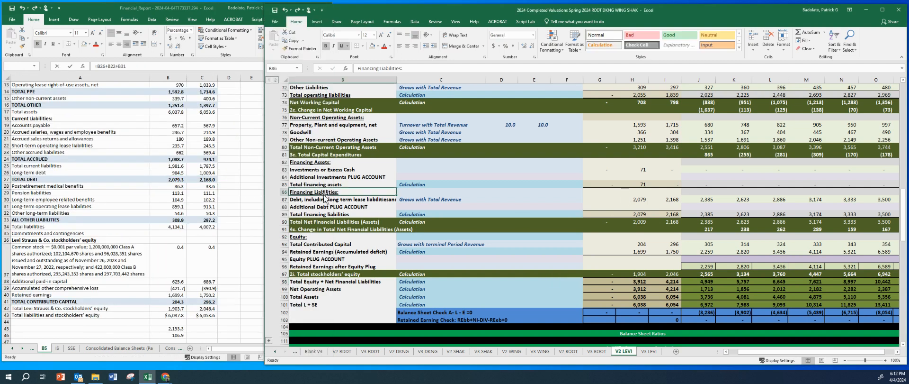
{"action": "left_click_drag", "start_coordinate": [905, 229], "coordinate": [900, 106]}
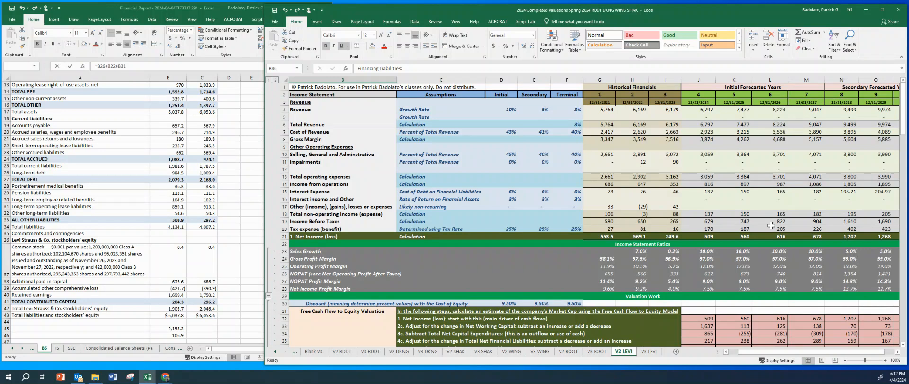
Examine the Free Cash Flow to Equity valuation and its number of shares outstanding, tracing the share count's reference down into the Residual Income Valuation
{"action": "left_click", "coordinate": [771, 228]}
{"action": "left_click", "coordinate": [903, 344]}
{"action": "scroll", "coordinate": [903, 344], "scroll_direction": "down", "scroll_amount": 5}
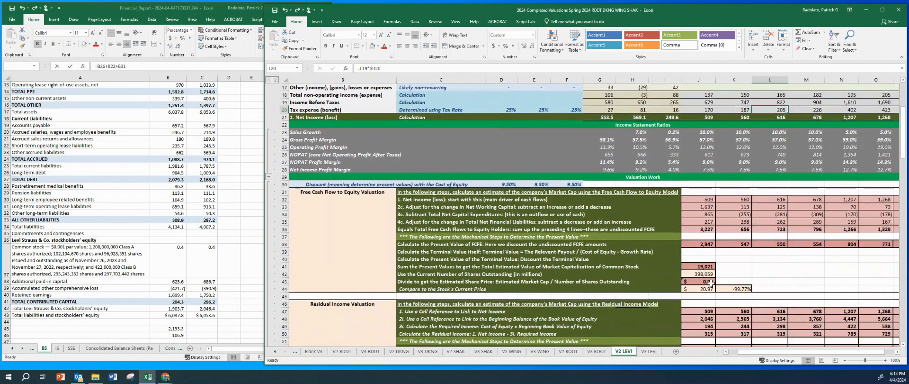
{"action": "left_click", "coordinate": [695, 274]}
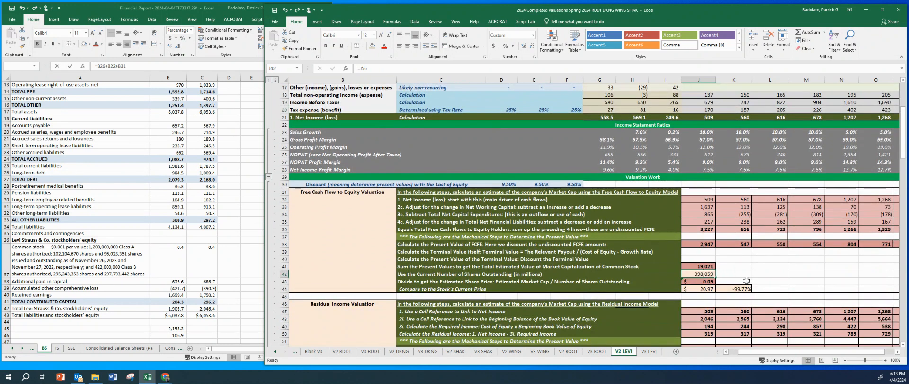
{"action": "left_click", "coordinate": [722, 318]}
{"action": "key", "text": "Down"}
{"action": "key", "text": "Down"}
{"action": "key", "text": "Down"}
{"action": "key", "text": "Down"}
{"action": "key", "text": "Down"}
{"action": "key", "text": "Down"}
{"action": "key", "text": "Down"}
{"action": "key", "text": "Down"}
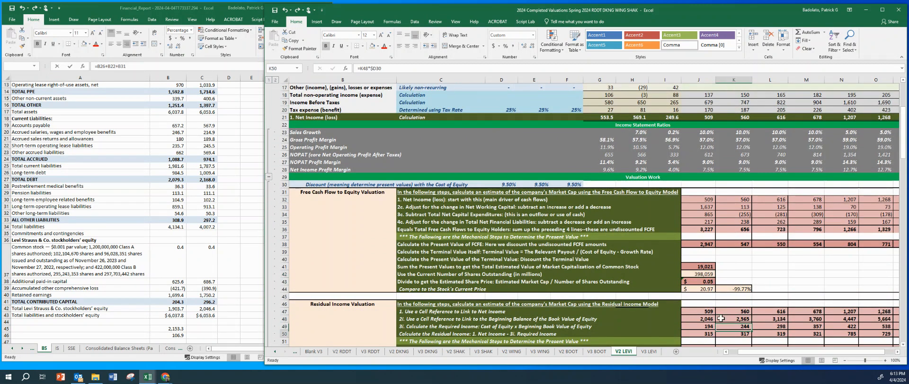
Correct the decimal point in the Residual Income section's number of shares outstanding so it reads 398 in millions
{"action": "scroll", "coordinate": [721, 318], "scroll_direction": "down", "scroll_amount": 1}
{"action": "key", "text": "Left"}
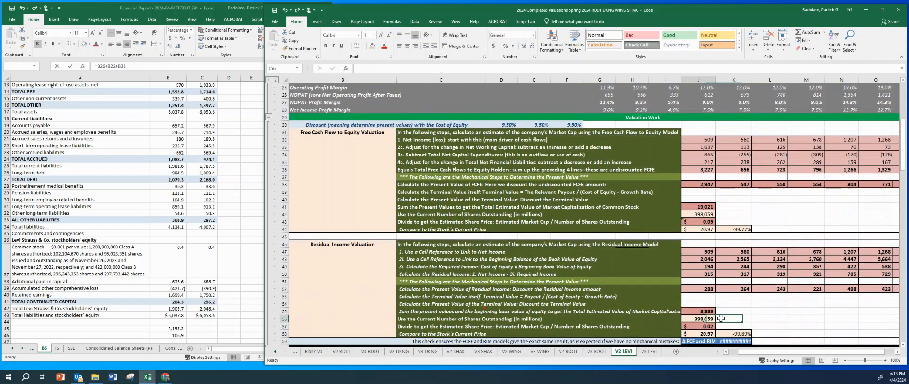
{"action": "left_click", "coordinate": [365, 70]}
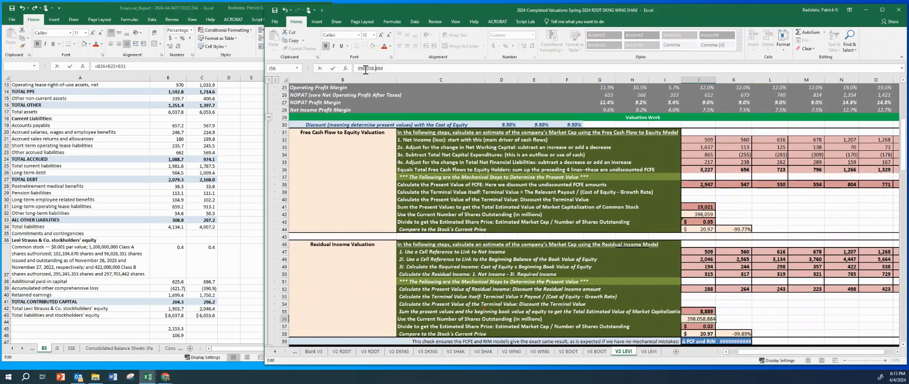
{"action": "type", "text": "."}
{"action": "key", "text": "Return"}
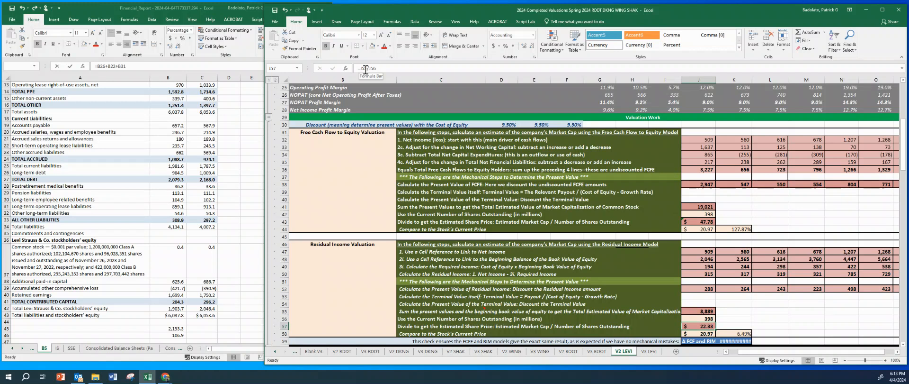
Review the income statement's initial, secondary and terminal assumptions above the valuation work on the V2 LEVI sheet
{"action": "key", "text": "Up"}
{"action": "key", "text": "Up"}
{"action": "key", "text": "Up"}
{"action": "key", "text": "Up"}
{"action": "key", "text": "Up"}
{"action": "key", "text": "Up"}
{"action": "key", "text": "Up"}
{"action": "key", "text": "Up"}
{"action": "key", "text": "Up"}
{"action": "key", "text": "Up"}
{"action": "key", "text": "Up"}
{"action": "key", "text": "Up"}
{"action": "key", "text": "Up"}
{"action": "key", "text": "Up"}
{"action": "key", "text": "Up"}
{"action": "key", "text": "Up"}
{"action": "key", "text": "Up"}
{"action": "key", "text": "Up"}
{"action": "key", "text": "Up"}
{"action": "key", "text": "Up"}
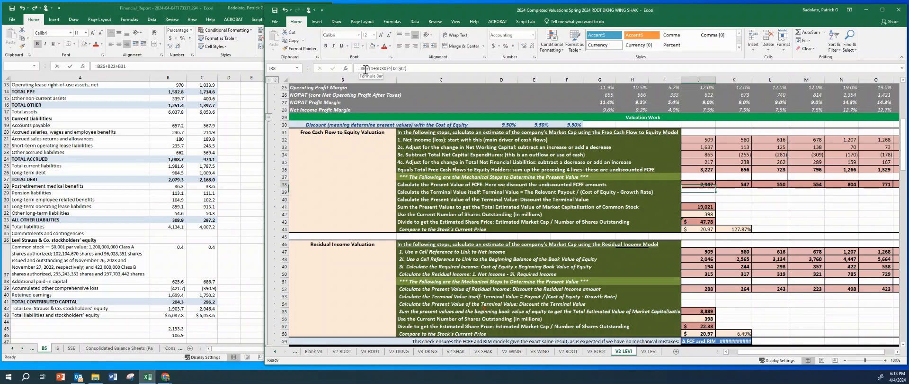
{"action": "key", "text": "Up"}
{"action": "key", "text": "Up"}
{"action": "key", "text": "Up"}
{"action": "key", "text": "Up"}
{"action": "key", "text": "Up"}
{"action": "key", "text": "Up"}
{"action": "key", "text": "Up"}
{"action": "key", "text": "Up"}
{"action": "key", "text": "Up"}
{"action": "key", "text": "Up"}
{"action": "key", "text": "Up"}
{"action": "key", "text": "Up"}
{"action": "key", "text": "Up"}
{"action": "key", "text": "Up"}
{"action": "key", "text": "Up"}
{"action": "key", "text": "Up"}
{"action": "key", "text": "Up"}
{"action": "key", "text": "Up"}
{"action": "key", "text": "Up"}
{"action": "key", "text": "Up"}
{"action": "key", "text": "Left"}
{"action": "key", "text": "Left"}
{"action": "key", "text": "Left"}
{"action": "key", "text": "Down"}
{"action": "key", "text": "Down"}
{"action": "key", "text": "Down"}
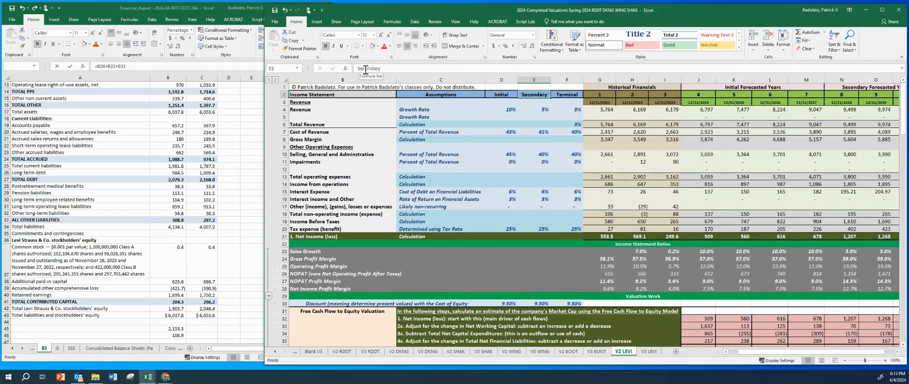
Examine the estimated share prices from the Free Cash Flow to Equity and Residual Income valuations against the stock's current price
{"action": "key", "text": "Down"}
{"action": "key", "text": "Down"}
{"action": "key", "text": "Down"}
{"action": "key", "text": "Down"}
{"action": "key", "text": "Down"}
{"action": "key", "text": "Down"}
{"action": "key", "text": "Down"}
{"action": "key", "text": "Down"}
{"action": "key", "text": "Down"}
{"action": "key", "text": "Down"}
{"action": "key", "text": "Down"}
{"action": "key", "text": "Down"}
{"action": "key", "text": "Down"}
{"action": "key", "text": "Down"}
{"action": "key", "text": "Down"}
{"action": "key", "text": "Down"}
{"action": "key", "text": "Down"}
{"action": "key", "text": "Down"}
{"action": "key", "text": "Down"}
{"action": "key", "text": "Down"}
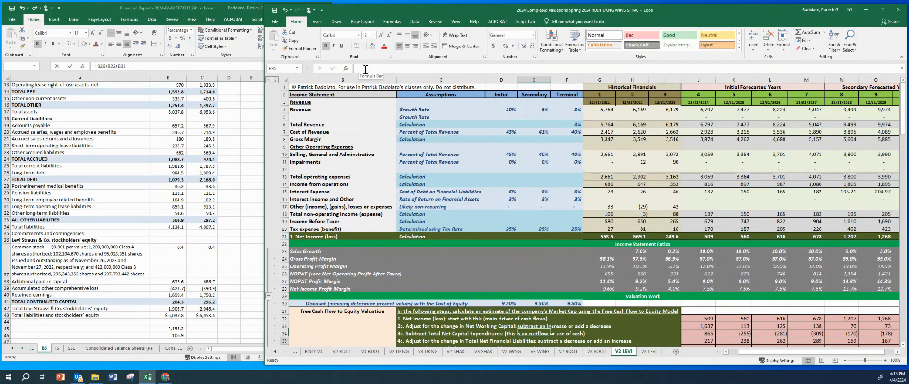
{"action": "key", "text": "Down"}
{"action": "key", "text": "Down"}
{"action": "key", "text": "Down"}
{"action": "key", "text": "Down"}
{"action": "key", "text": "Down"}
{"action": "key", "text": "Down"}
{"action": "key", "text": "Down"}
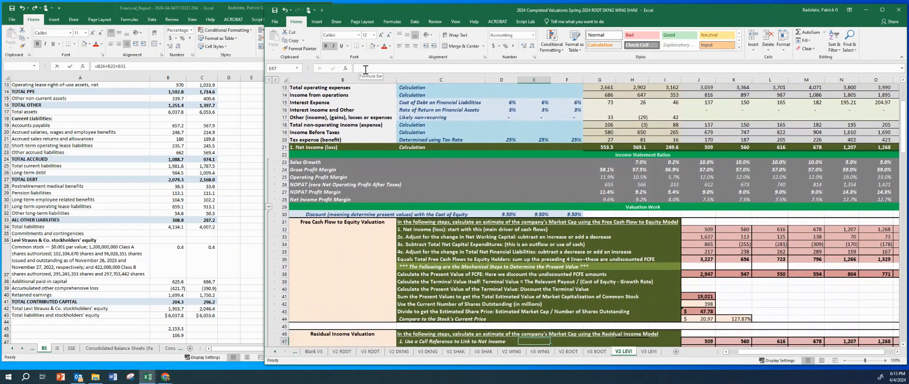
{"action": "key", "text": "Down"}
{"action": "key", "text": "Down"}
{"action": "key", "text": "Down"}
{"action": "key", "text": "Down"}
{"action": "key", "text": "Down"}
{"action": "key", "text": "Down"}
{"action": "key", "text": "Down"}
{"action": "key", "text": "Down"}
{"action": "key", "text": "Down"}
{"action": "key", "text": "Down"}
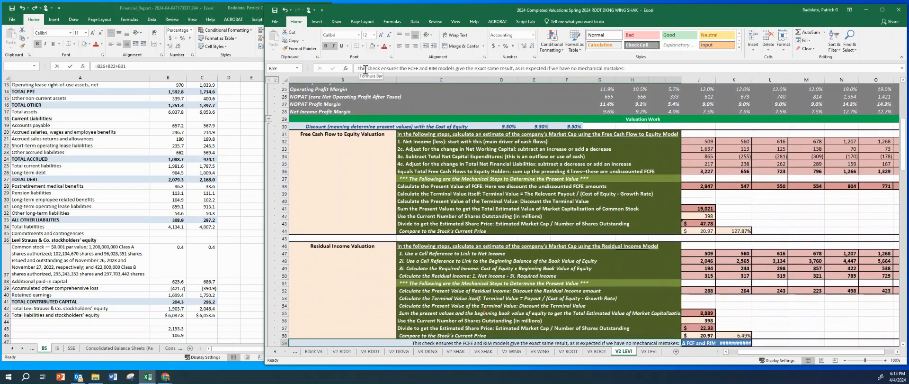
Set the revenue growth rate assumption to 8% for the initial period and 4% for the secondary period
{"action": "key", "text": "Up"}
{"action": "key", "text": "Up"}
{"action": "key", "text": "Up"}
{"action": "key", "text": "Up"}
{"action": "key", "text": "Up"}
{"action": "key", "text": "Up"}
{"action": "key", "text": "Up"}
{"action": "key", "text": "Up"}
{"action": "key", "text": "Up"}
{"action": "key", "text": "Up"}
{"action": "key", "text": "Up"}
{"action": "key", "text": "Up"}
{"action": "key", "text": "Up"}
{"action": "key", "text": "Up"}
{"action": "key", "text": "Up"}
{"action": "key", "text": "Up"}
{"action": "key", "text": "Up"}
{"action": "key", "text": "Up"}
{"action": "key", "text": "Up"}
{"action": "key", "text": "Up"}
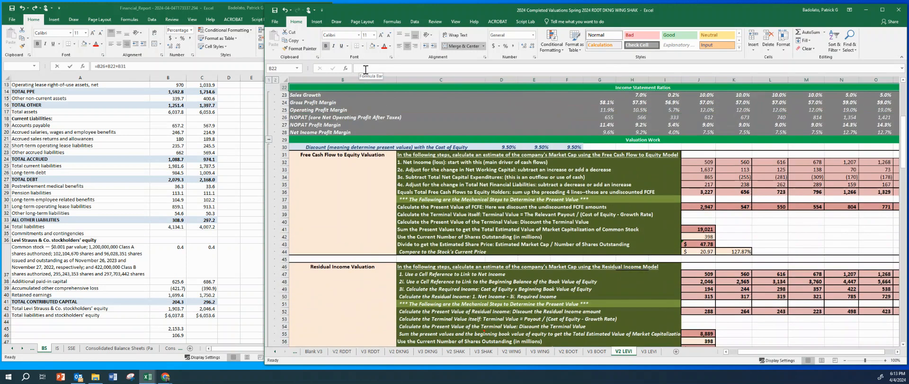
{"action": "key", "text": "Up"}
{"action": "key", "text": "Up"}
{"action": "key", "text": "Up"}
{"action": "key", "text": "Up"}
{"action": "key", "text": "Up"}
{"action": "key", "text": "Up"}
{"action": "key", "text": "Up"}
{"action": "key", "text": "Up"}
{"action": "key", "text": "Up"}
{"action": "key", "text": "Up"}
{"action": "key", "text": "Up"}
{"action": "key", "text": "Up"}
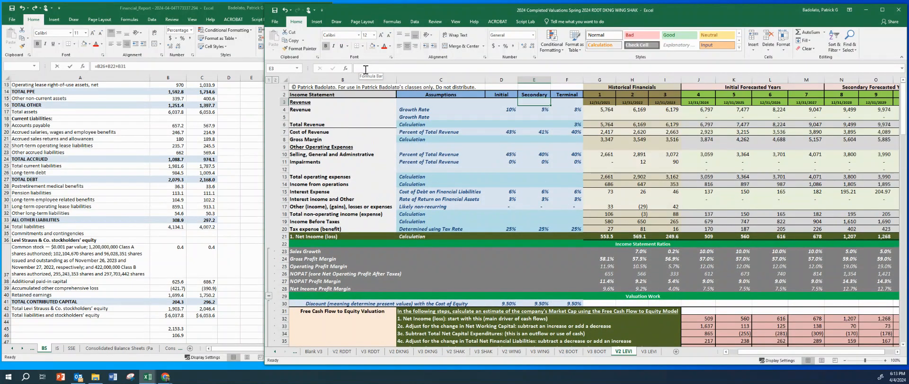
{"action": "key", "text": "Left"}
{"action": "type", "text": "8"}
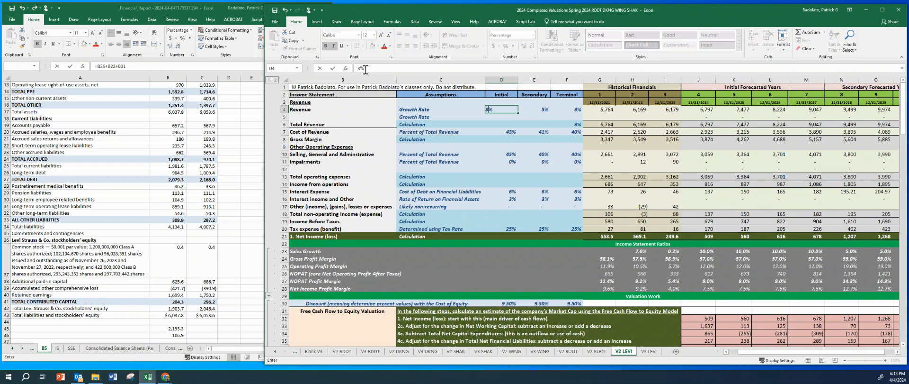
{"action": "key", "text": "Right"}
{"action": "type", "text": "4"}
{"action": "key", "text": "Return"}
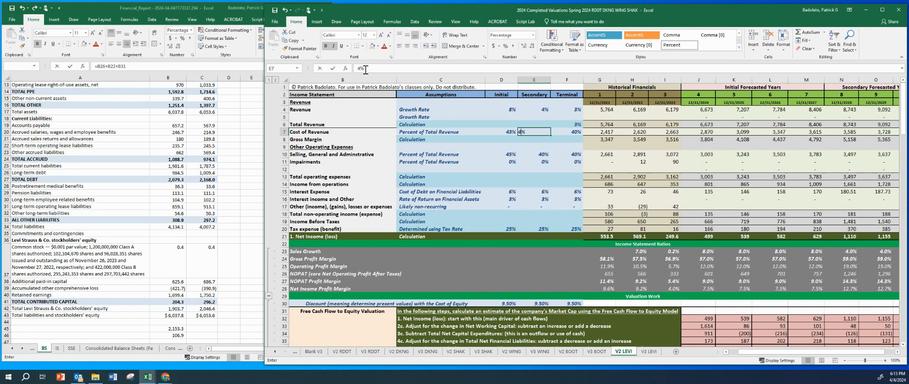
Set the cost of revenue assumption to 42% of total revenue for both the secondary and terminal periods
{"action": "type", "text": "42"}
{"action": "key", "text": "Tab"}
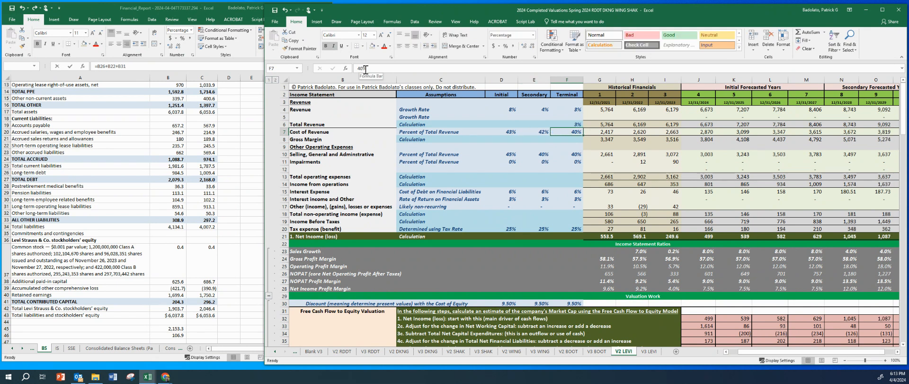
{"action": "type", "text": "42"}
{"action": "key", "text": "Down"}
Set the selling, general and administrative expense assumption to 42% of total revenue for the terminal and secondary periods
{"action": "key", "text": "Down"}
{"action": "key", "text": "Down"}
{"action": "type", "text": "42"}
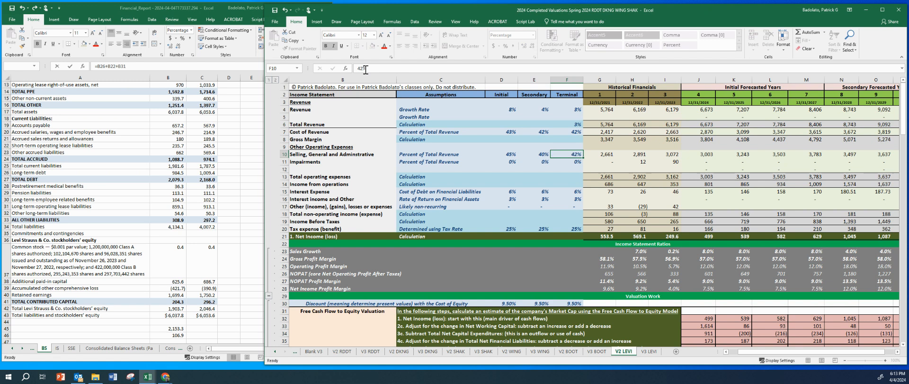
{"action": "key", "text": "shift+Tab"}
{"action": "type", "text": "40"}
{"action": "key", "text": "BackSpace"}
{"action": "type", "text": "2"}
{"action": "key", "text": "Down"}
Examine the Free Cash Flow to Equity valuation's estimated share price against the stock's current price under the current cost assumptions
{"action": "key", "text": "Down"}
{"action": "key", "text": "Down"}
{"action": "key", "text": "Down"}
{"action": "key", "text": "Down"}
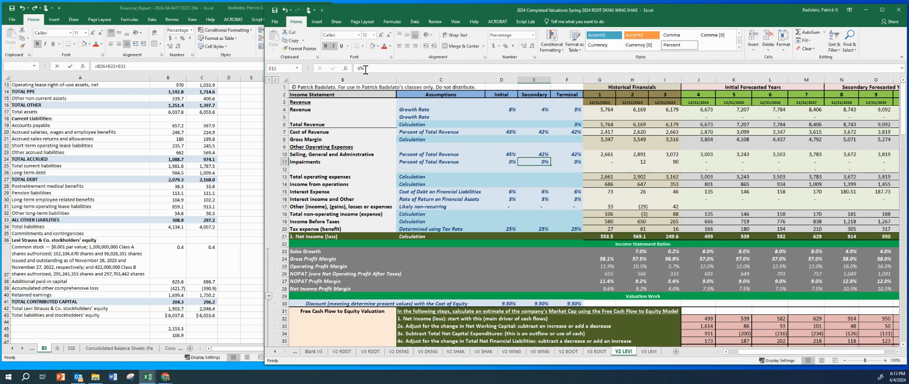
{"action": "key", "text": "Down"}
{"action": "key", "text": "Down"}
{"action": "key", "text": "Down"}
{"action": "key", "text": "Down"}
{"action": "key", "text": "Down"}
{"action": "key", "text": "Down"}
{"action": "key", "text": "Down"}
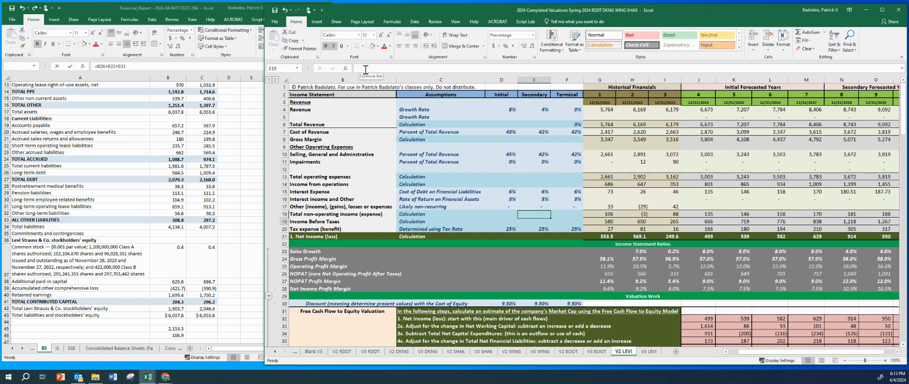
{"action": "key", "text": "Down"}
{"action": "key", "text": "Down"}
{"action": "key", "text": "Down"}
{"action": "key", "text": "Down"}
{"action": "key", "text": "Down"}
{"action": "key", "text": "Down"}
{"action": "key", "text": "Down"}
{"action": "key", "text": "Down"}
{"action": "key", "text": "Down"}
{"action": "key", "text": "Down"}
{"action": "key", "text": "Down"}
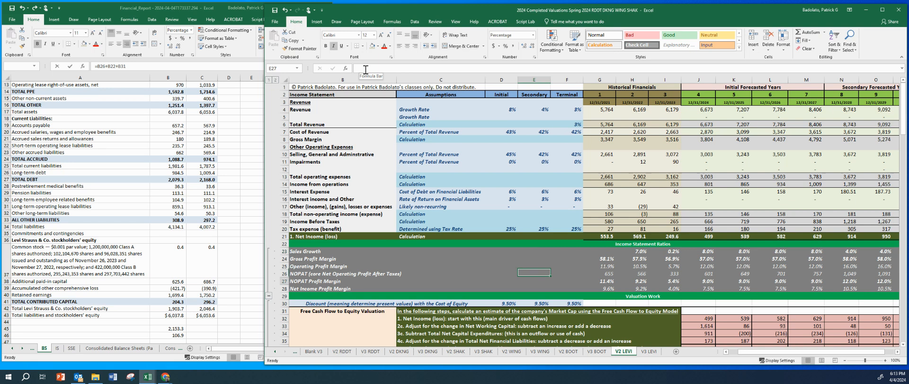
{"action": "key", "text": "Down"}
{"action": "key", "text": "Down"}
{"action": "key", "text": "Down"}
{"action": "key", "text": "Down"}
{"action": "key", "text": "Down"}
{"action": "key", "text": "Down"}
{"action": "key", "text": "Down"}
{"action": "key", "text": "Down"}
{"action": "key", "text": "Down"}
{"action": "key", "text": "Down"}
{"action": "key", "text": "Down"}
{"action": "key", "text": "Down"}
{"action": "key", "text": "Down"}
{"action": "key", "text": "Down"}
{"action": "key", "text": "Down"}
{"action": "key", "text": "Down"}
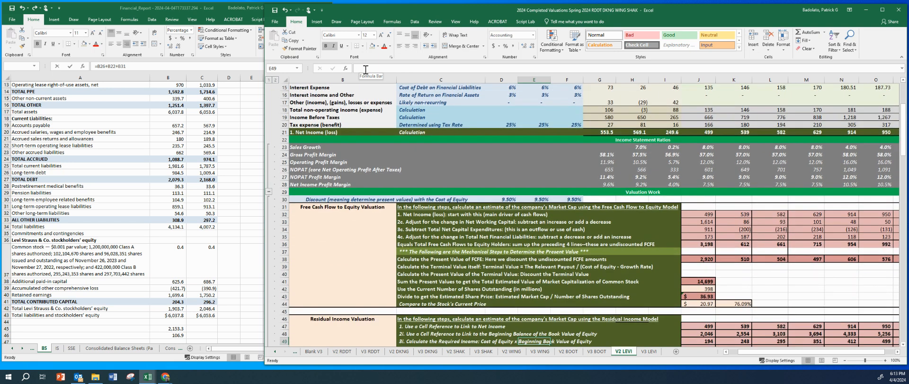
{"action": "key", "text": "Up"}
{"action": "key", "text": "Up"}
{"action": "key", "text": "Up"}
{"action": "key", "text": "Up"}
{"action": "key", "text": "Up"}
{"action": "key", "text": "Up"}
{"action": "key", "text": "Up"}
{"action": "key", "text": "Up"}
{"action": "key", "text": "Up"}
{"action": "key", "text": "Up"}
{"action": "key", "text": "Up"}
{"action": "key", "text": "Up"}
{"action": "key", "text": "Up"}
{"action": "key", "text": "Up"}
{"action": "key", "text": "Up"}
{"action": "key", "text": "Up"}
{"action": "key", "text": "Up"}
{"action": "key", "text": "Up"}
{"action": "key", "text": "Up"}
{"action": "key", "text": "Up"}
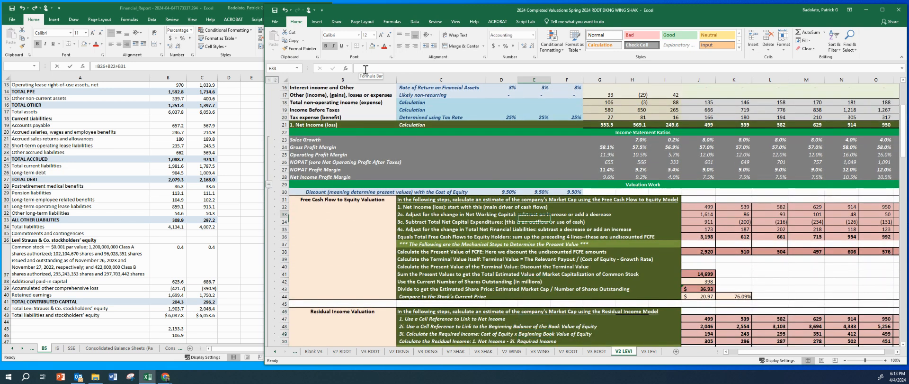
{"action": "key", "text": "Up"}
{"action": "key", "text": "Up"}
{"action": "key", "text": "Up"}
{"action": "key", "text": "Up"}
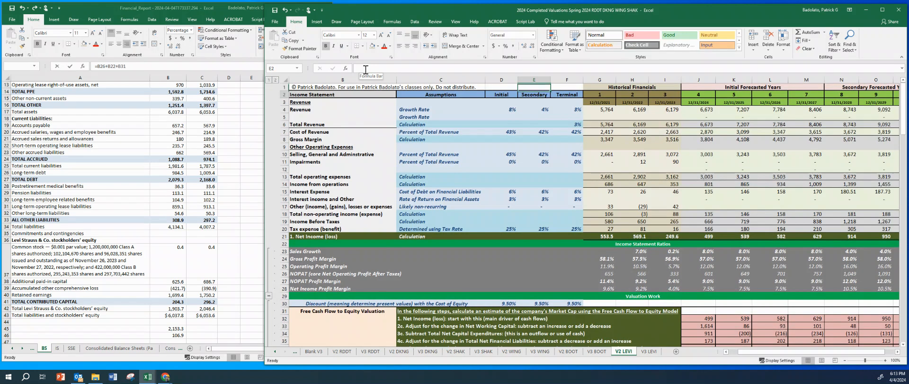
Review the forecast growth and margin ratios alongside the Free Cash Flow to Equity share price estimate
{"action": "key", "text": "Down"}
{"action": "key", "text": "Down"}
{"action": "key", "text": "Down"}
{"action": "key", "text": "Down"}
{"action": "key", "text": "Down"}
{"action": "key", "text": "Down"}
{"action": "key", "text": "Down"}
{"action": "key", "text": "Down"}
{"action": "key", "text": "Down"}
{"action": "key", "text": "Down"}
{"action": "key", "text": "Down"}
{"action": "key", "text": "Down"}
{"action": "key", "text": "Down"}
{"action": "key", "text": "Down"}
{"action": "key", "text": "Down"}
{"action": "key", "text": "Down"}
{"action": "key", "text": "Down"}
{"action": "key", "text": "Down"}
{"action": "key", "text": "Down"}
{"action": "key", "text": "Down"}
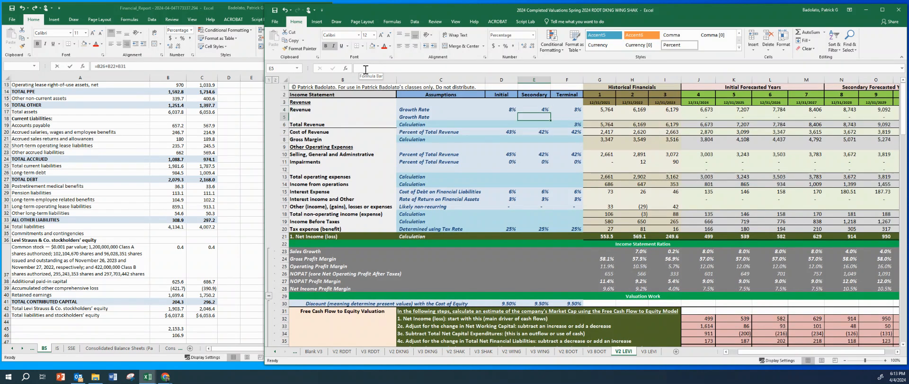
{"action": "key", "text": "Down"}
{"action": "key", "text": "Down"}
{"action": "key", "text": "Down"}
{"action": "key", "text": "Down"}
{"action": "key", "text": "Down"}
{"action": "key", "text": "Down"}
{"action": "key", "text": "Down"}
{"action": "key", "text": "Down"}
{"action": "key", "text": "Down"}
{"action": "key", "text": "Down"}
{"action": "key", "text": "Down"}
{"action": "key", "text": "Down"}
{"action": "key", "text": "Down"}
{"action": "key", "text": "Down"}
{"action": "key", "text": "Down"}
{"action": "key", "text": "Down"}
{"action": "key", "text": "Down"}
{"action": "key", "text": "Down"}
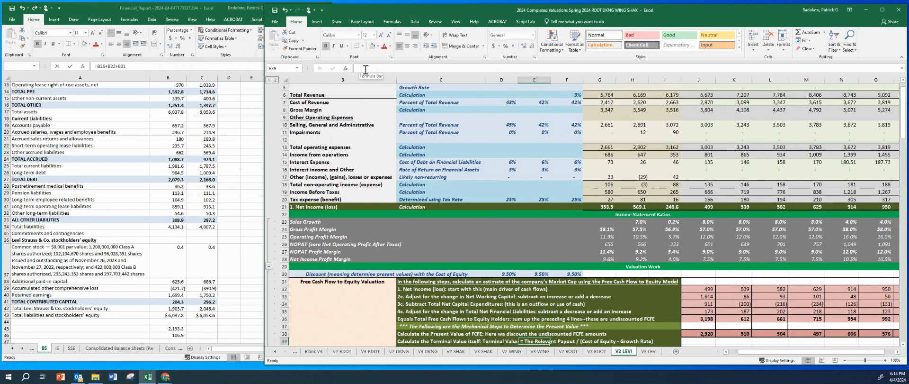
{"action": "key", "text": "Up"}
{"action": "key", "text": "Up"}
{"action": "key", "text": "Up"}
{"action": "key", "text": "Up"}
{"action": "key", "text": "Up"}
{"action": "key", "text": "Up"}
{"action": "key", "text": "Up"}
{"action": "key", "text": "Up"}
{"action": "key", "text": "Up"}
{"action": "key", "text": "Up"}
{"action": "key", "text": "Up"}
{"action": "key", "text": "Up"}
{"action": "key", "text": "Up"}
{"action": "key", "text": "Up"}
{"action": "key", "text": "Up"}
{"action": "key", "text": "Up"}
{"action": "key", "text": "Up"}
{"action": "key", "text": "Up"}
{"action": "key", "text": "Up"}
{"action": "key", "text": "Up"}
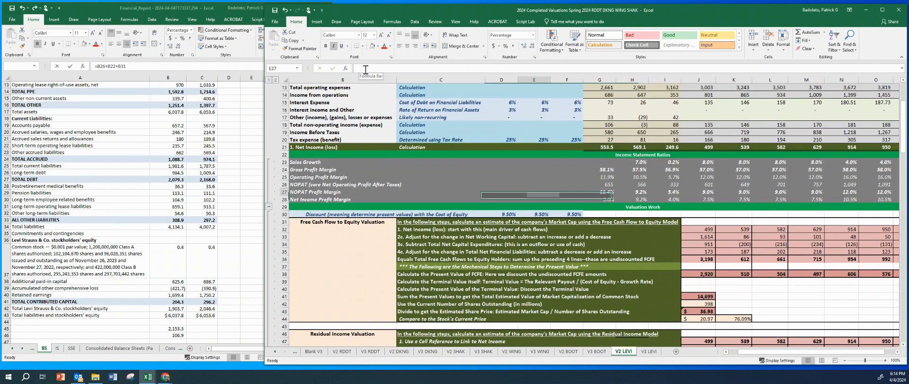
Set the revenue growth rate assumption to 6% for the initial period and 3% for the secondary period
{"action": "key", "text": "Down"}
{"action": "key", "text": "Down"}
{"action": "key", "text": "Down"}
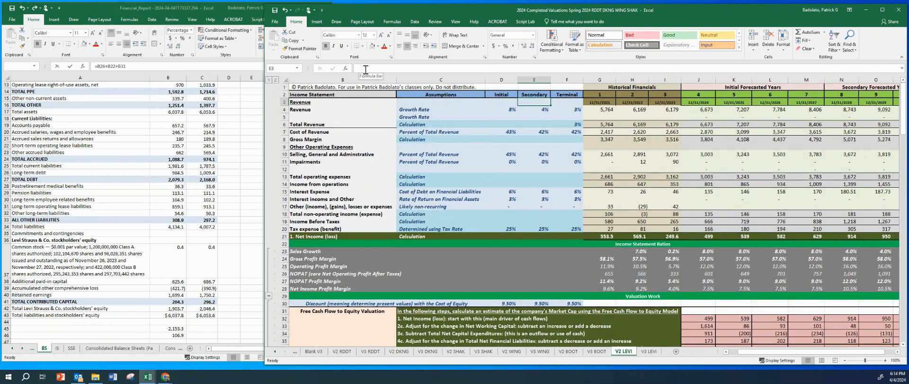
{"action": "key", "text": "Left"}
{"action": "type", "text": "6"}
{"action": "key", "text": "Tab"}
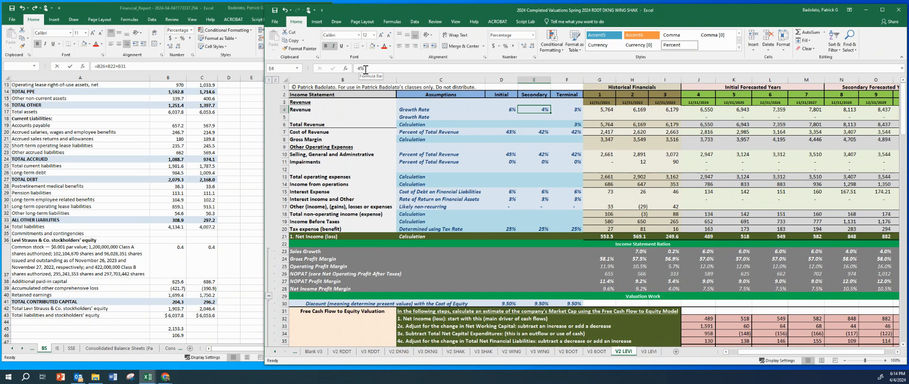
{"action": "type", "text": "3"}
{"action": "key", "text": "Return"}
Set the cost of revenue assumption to 43% of total revenue for the secondary and terminal periods
{"action": "key", "text": "Down"}
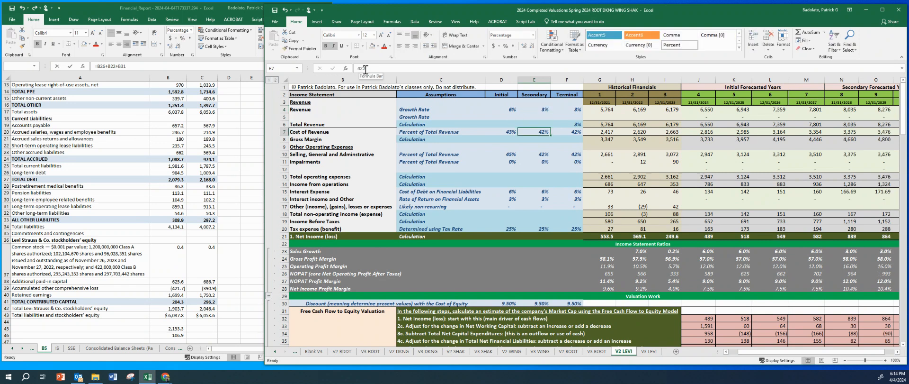
{"action": "type", "text": "43"}
{"action": "key", "text": "Right"}
{"action": "type", "text": "43"}
{"action": "key", "text": "Return"}
Set the selling, general and administrative expense assumption to 45% of total revenue for the secondary and terminal periods
{"action": "key", "text": "Down"}
{"action": "key", "text": "Down"}
{"action": "key", "text": "Left"}
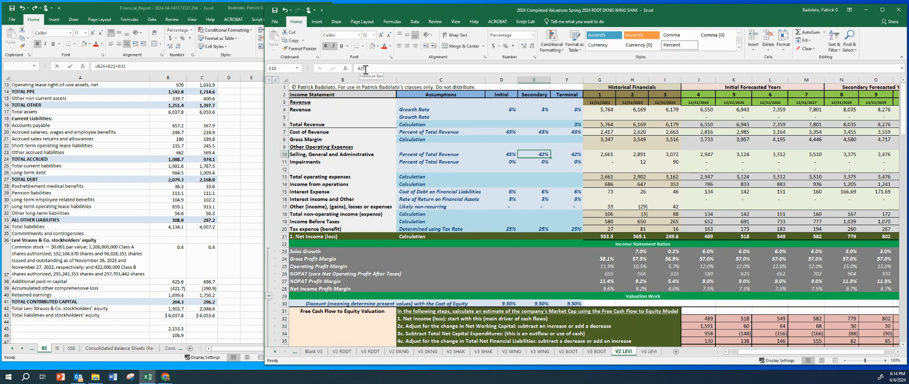
{"action": "type", "text": "45"}
{"action": "key", "text": "Right"}
{"action": "type", "text": "45"}
{"action": "key", "text": "Return"}
Compare the Free Cash Flow to Equity estimated share price with the stock's current price under the revised expense assumptions
{"action": "key", "text": "Down"}
{"action": "key", "text": "Down"}
{"action": "key", "text": "Down"}
{"action": "key", "text": "Down"}
{"action": "key", "text": "Down"}
{"action": "key", "text": "Down"}
{"action": "key", "text": "Down"}
{"action": "key", "text": "Down"}
{"action": "key", "text": "Down"}
{"action": "key", "text": "Down"}
{"action": "key", "text": "Down"}
{"action": "key", "text": "Down"}
{"action": "key", "text": "Down"}
{"action": "key", "text": "Down"}
{"action": "key", "text": "Down"}
{"action": "key", "text": "Down"}
{"action": "key", "text": "Down"}
{"action": "key", "text": "Down"}
{"action": "key", "text": "Down"}
{"action": "key", "text": "Down"}
{"action": "key", "text": "Down"}
{"action": "key", "text": "Down"}
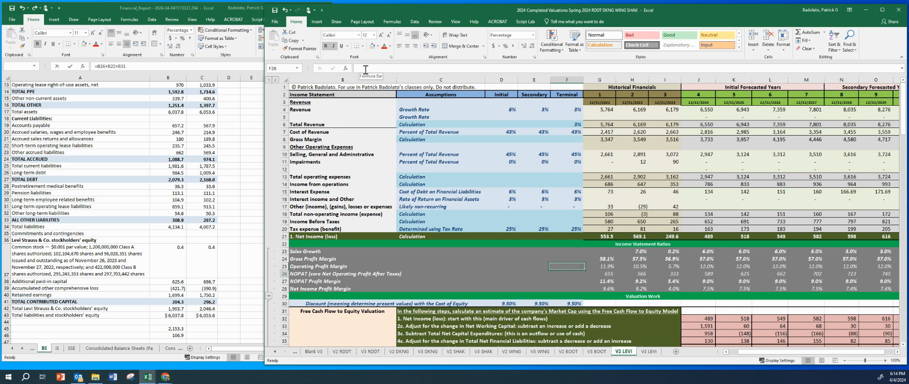
{"action": "key", "text": "Up"}
{"action": "key", "text": "Up"}
{"action": "key", "text": "Up"}
{"action": "key", "text": "Up"}
{"action": "key", "text": "Up"}
{"action": "key", "text": "Up"}
{"action": "key", "text": "Up"}
{"action": "key", "text": "Up"}
{"action": "key", "text": "Up"}
{"action": "key", "text": "Up"}
{"action": "key", "text": "Up"}
{"action": "key", "text": "Up"}
{"action": "key", "text": "Up"}
{"action": "key", "text": "Up"}
{"action": "key", "text": "Up"}
{"action": "key", "text": "Up"}
{"action": "key", "text": "Up"}
{"action": "key", "text": "Up"}
{"action": "key", "text": "Up"}
{"action": "key", "text": "Up"}
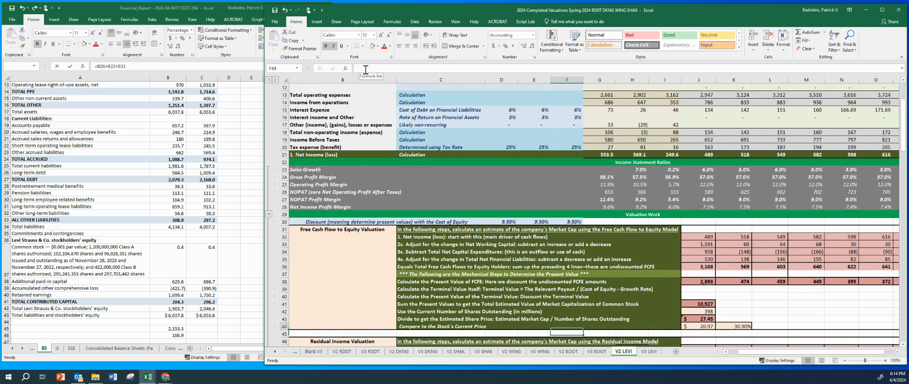
Set the selling, general and administrative expense assumption to 48% of total revenue for the initial, secondary and terminal periods
{"action": "key", "text": "Up"}
{"action": "key", "text": "Down"}
{"action": "key", "text": "Down"}
{"action": "key", "text": "Down"}
{"action": "key", "text": "Down"}
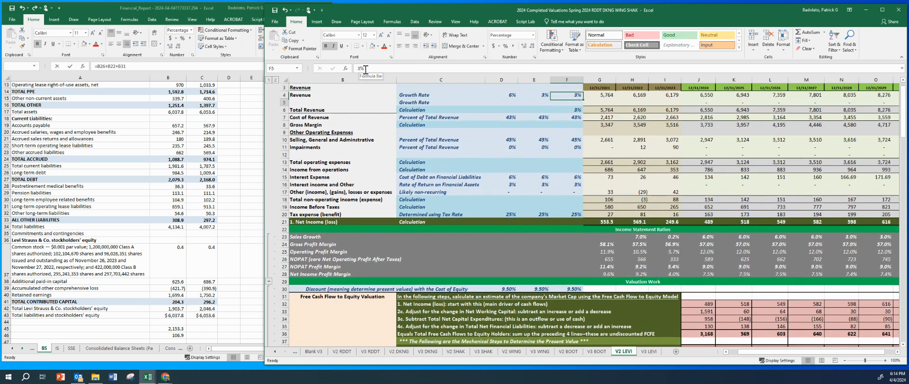
{"action": "key", "text": "Down"}
{"action": "key", "text": "Down"}
{"action": "key", "text": "Down"}
{"action": "key", "text": "Left"}
{"action": "key", "text": "Left"}
{"action": "type", "text": "48"}
{"action": "key", "text": "Tab"}
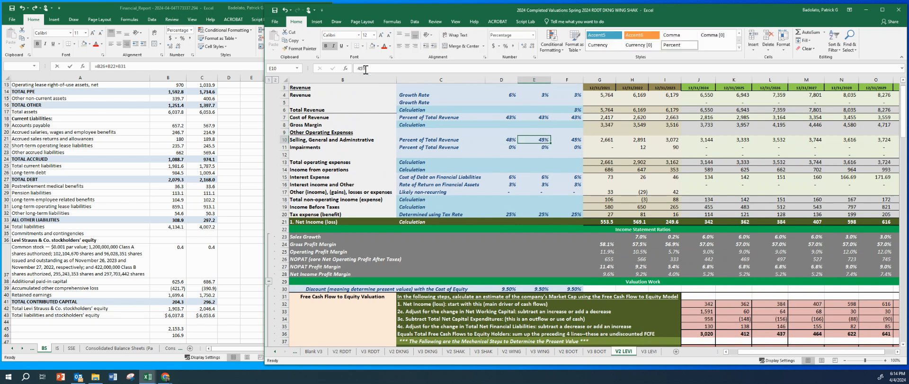
{"action": "type", "text": "48"}
{"action": "key", "text": "Tab"}
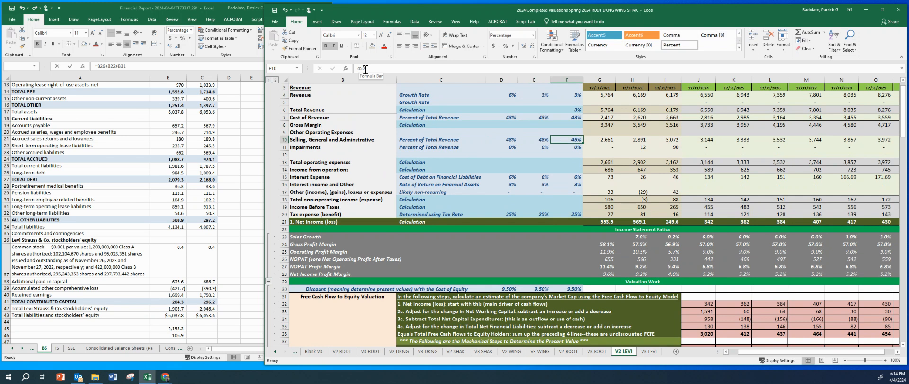
{"action": "type", "text": "48"}
{"action": "key", "text": "Return"}
Examine the Free Cash Flow to Equity estimated share price against the current stock price with the higher selling and administrative costs
{"action": "key", "text": "Down"}
{"action": "key", "text": "Down"}
{"action": "key", "text": "Down"}
{"action": "key", "text": "Down"}
{"action": "key", "text": "Down"}
{"action": "key", "text": "Down"}
{"action": "key", "text": "Down"}
{"action": "key", "text": "Down"}
{"action": "key", "text": "Down"}
{"action": "key", "text": "Down"}
{"action": "key", "text": "Down"}
{"action": "key", "text": "Down"}
{"action": "key", "text": "Down"}
{"action": "key", "text": "Down"}
{"action": "key", "text": "Down"}
{"action": "key", "text": "Down"}
{"action": "key", "text": "Down"}
{"action": "key", "text": "Down"}
{"action": "key", "text": "Down"}
{"action": "key", "text": "Down"}
{"action": "key", "text": "Down"}
{"action": "key", "text": "Down"}
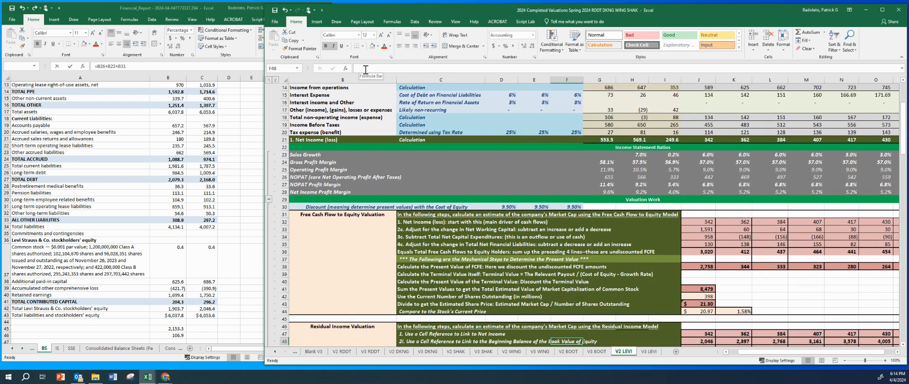
Examine the Residual Income valuation's share price and the check comparing the FCFE and RIM model results
{"action": "key", "text": "Down"}
{"action": "key", "text": "Down"}
{"action": "key", "text": "Down"}
{"action": "key", "text": "Down"}
{"action": "key", "text": "Down"}
{"action": "key", "text": "Down"}
{"action": "key", "text": "Down"}
{"action": "key", "text": "Down"}
{"action": "key", "text": "Down"}
{"action": "key", "text": "Down"}
{"action": "key", "text": "Down"}
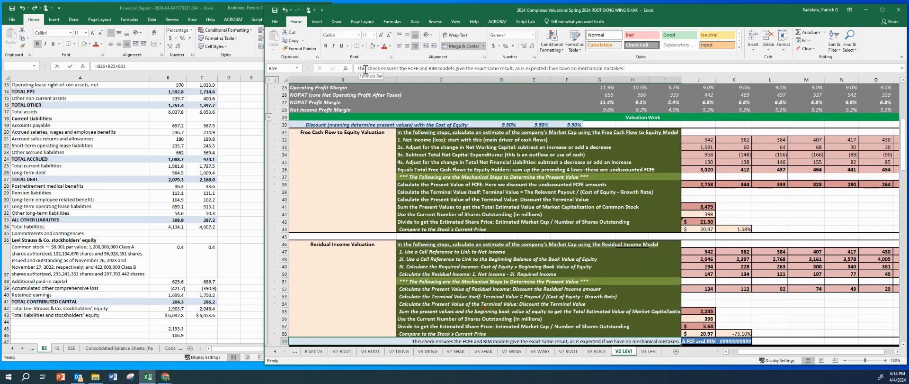
{"action": "key", "text": "Down"}
{"action": "key", "text": "Down"}
{"action": "key", "text": "Down"}
{"action": "key", "text": "Down"}
{"action": "key", "text": "Down"}
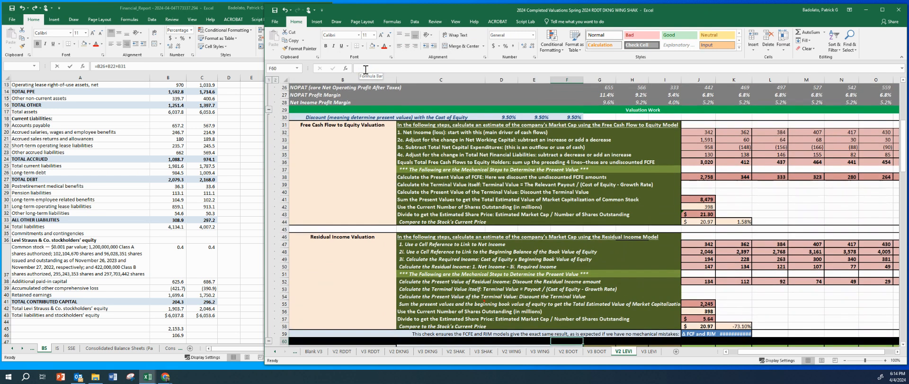
Review the forecast balance sheet's operating assets and liabilities, non-current assets, financing items and equity
{"action": "key", "text": "Down"}
{"action": "key", "text": "Down"}
{"action": "key", "text": "Down"}
{"action": "key", "text": "Down"}
{"action": "key", "text": "Down"}
{"action": "key", "text": "Down"}
{"action": "key", "text": "Down"}
{"action": "key", "text": "Down"}
{"action": "key", "text": "Down"}
{"action": "key", "text": "Down"}
{"action": "key", "text": "Down"}
{"action": "key", "text": "Down"}
{"action": "key", "text": "Down"}
{"action": "key", "text": "Down"}
{"action": "key", "text": "Down"}
{"action": "key", "text": "Down"}
{"action": "key", "text": "Down"}
{"action": "key", "text": "Down"}
{"action": "key", "text": "Down"}
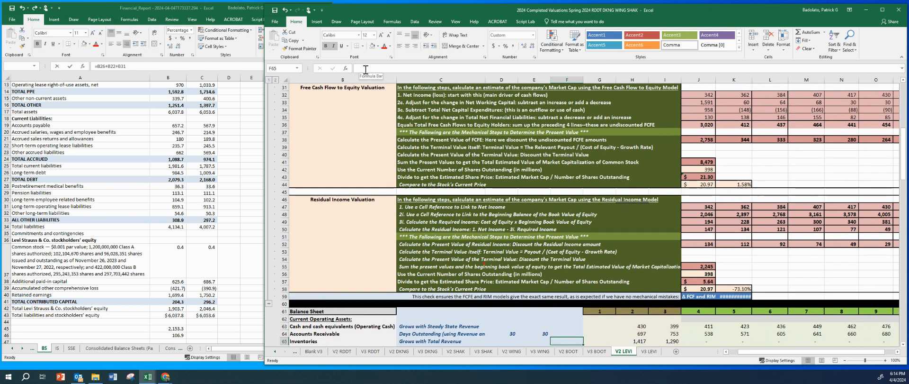
{"action": "key", "text": "Down"}
{"action": "key", "text": "Down"}
{"action": "key", "text": "Down"}
{"action": "key", "text": "Down"}
{"action": "key", "text": "Down"}
{"action": "key", "text": "Down"}
{"action": "key", "text": "Down"}
{"action": "key", "text": "Down"}
{"action": "key", "text": "Down"}
{"action": "key", "text": "Down"}
{"action": "key", "text": "Down"}
{"action": "key", "text": "Down"}
{"action": "key", "text": "Down"}
{"action": "key", "text": "Down"}
{"action": "key", "text": "Down"}
{"action": "key", "text": "Down"}
{"action": "key", "text": "Down"}
{"action": "key", "text": "Down"}
{"action": "key", "text": "Down"}
{"action": "key", "text": "Down"}
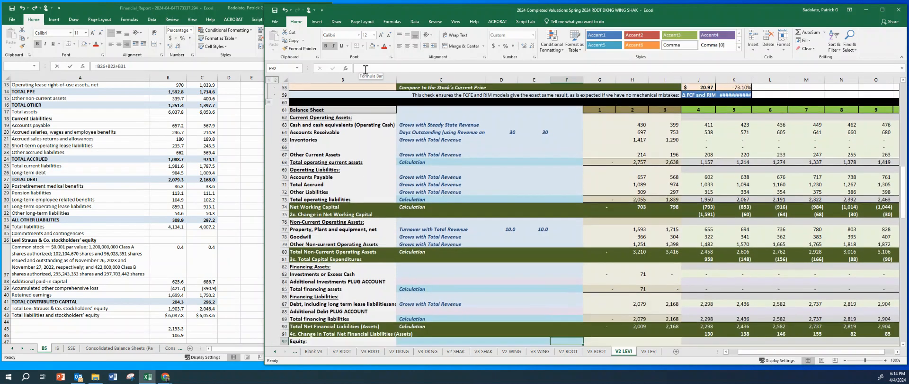
Inspect the balance sheet check and retained earnings check across all forecast years
{"action": "key", "text": "Right"}
{"action": "key", "text": "Right"}
{"action": "key", "text": "Right"}
{"action": "key", "text": "Right"}
{"action": "key", "text": "Right"}
{"action": "key", "text": "Right"}
{"action": "key", "text": "Right"}
{"action": "key", "text": "Right"}
{"action": "key", "text": "Right"}
{"action": "key", "text": "Right"}
{"action": "key", "text": "Right"}
{"action": "key", "text": "Right"}
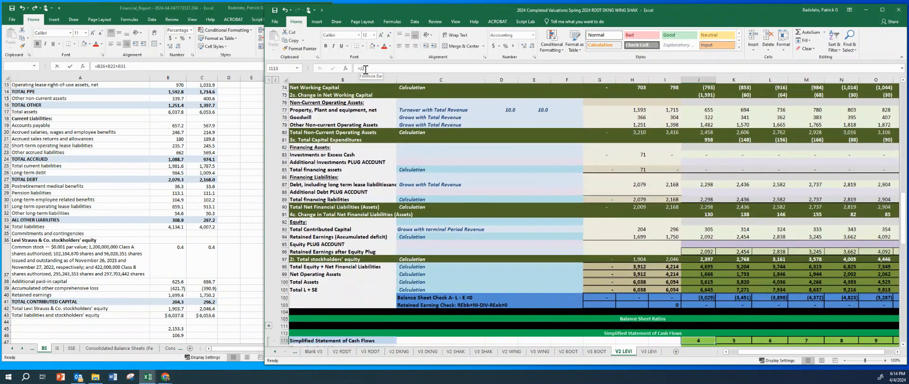
{"action": "key", "text": "Right"}
{"action": "key", "text": "Right"}
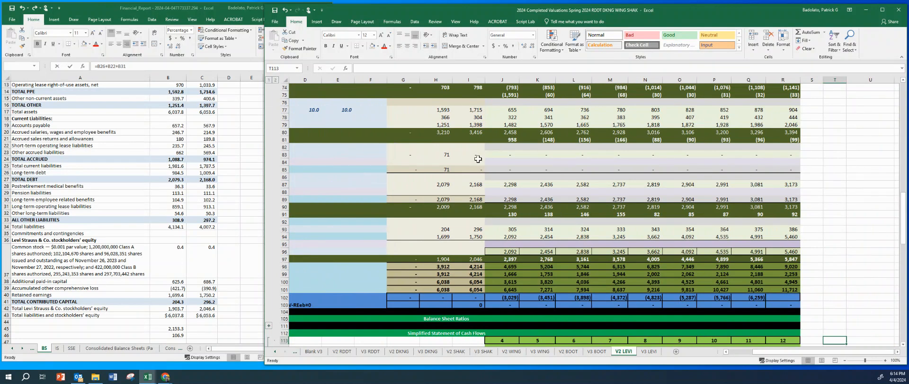
Widen the valuation workbook window so the balance sheet's row labels show alongside the forecast columns, keeping the financial report visible beside it
{"action": "left_click", "coordinate": [497, 163]}
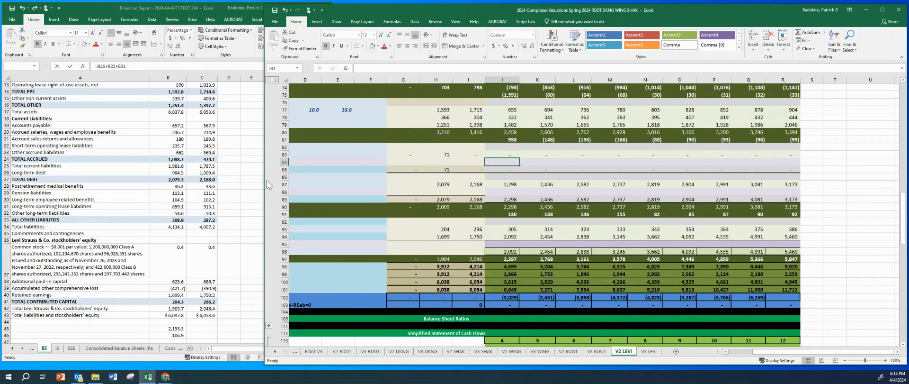
{"action": "left_click_drag", "start_coordinate": [265, 180], "coordinate": [27, 175]}
{"action": "left_click", "coordinate": [106, 185]}
{"action": "key", "text": "Left"}
{"action": "key", "text": "Left"}
{"action": "key", "text": "Left"}
{"action": "key", "text": "Left"}
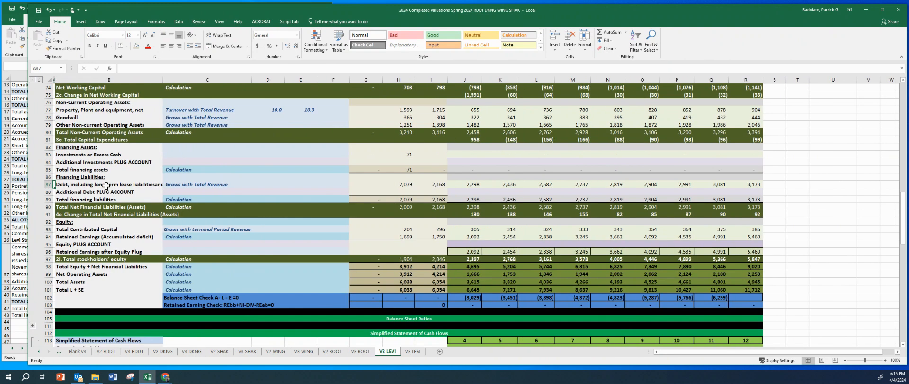
{"action": "left_click_drag", "start_coordinate": [29, 180], "coordinate": [155, 180]}
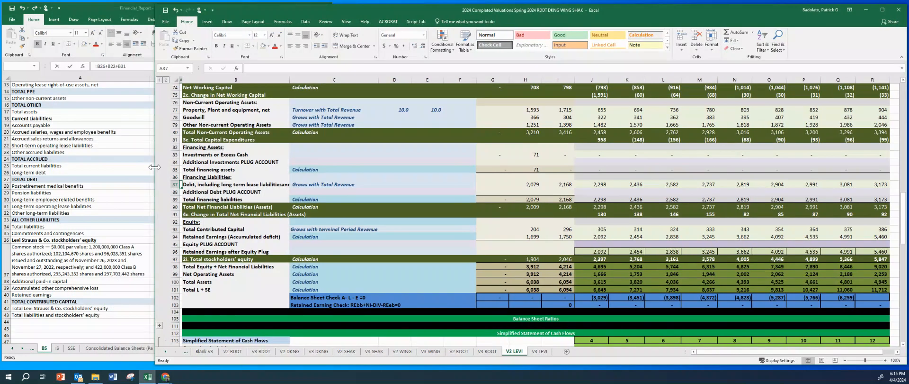
Examine the Additional Investments PLUG ACCOUNT row from its label through the historical columns to the first forecast year
{"action": "left_click", "coordinate": [213, 163]}
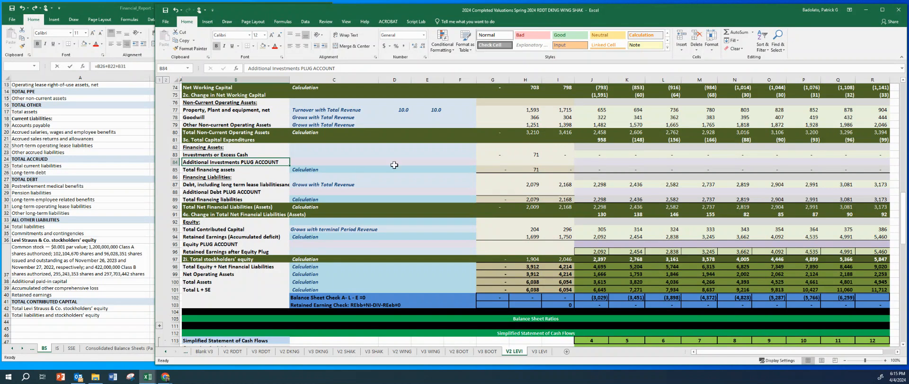
{"action": "left_click", "coordinate": [592, 161]}
{"action": "key", "text": "Left"}
{"action": "key", "text": "Left"}
{"action": "key", "text": "Left"}
{"action": "key", "text": "Left"}
{"action": "key", "text": "Left"}
{"action": "key", "text": "Left"}
{"action": "key", "text": "Left"}
{"action": "key", "text": "Left"}
{"action": "key", "text": "Right"}
{"action": "key", "text": "Right"}
{"action": "key", "text": "Right"}
{"action": "key", "text": "Right"}
{"action": "key", "text": "Right"}
{"action": "key", "text": "Right"}
{"action": "key", "text": "Right"}
{"action": "key", "text": "Right"}
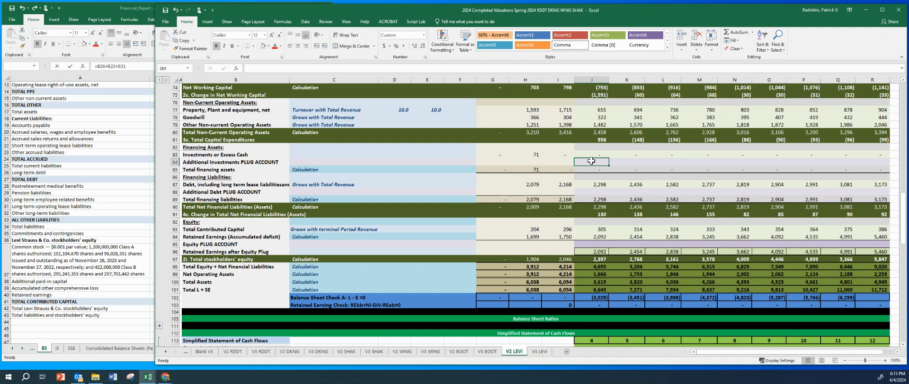
Review the first forecast year's financing liabilities and equity rows, from total financing assets to the Equity PLUG ACCOUNT
{"action": "key", "text": "Down"}
{"action": "key", "text": "Down"}
{"action": "key", "text": "Down"}
{"action": "key", "text": "Down"}
{"action": "key", "text": "Down"}
{"action": "key", "text": "Down"}
{"action": "key", "text": "Down"}
{"action": "key", "text": "Down"}
{"action": "key", "text": "Down"}
{"action": "key", "text": "Down"}
{"action": "key", "text": "Down"}
{"action": "key", "text": "Down"}
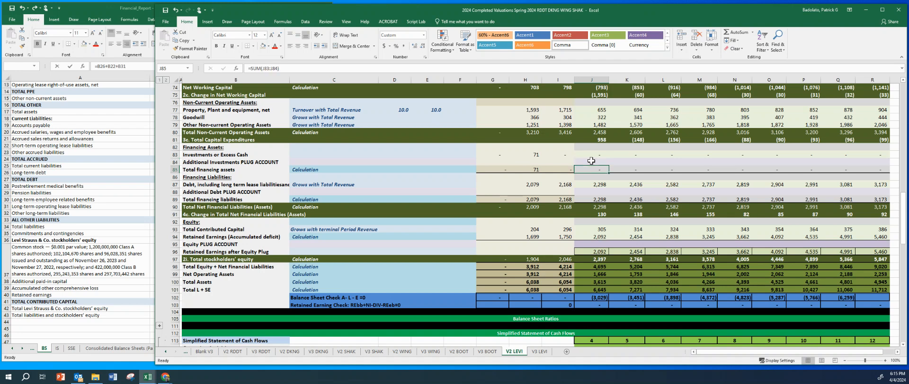
{"action": "key", "text": "Up"}
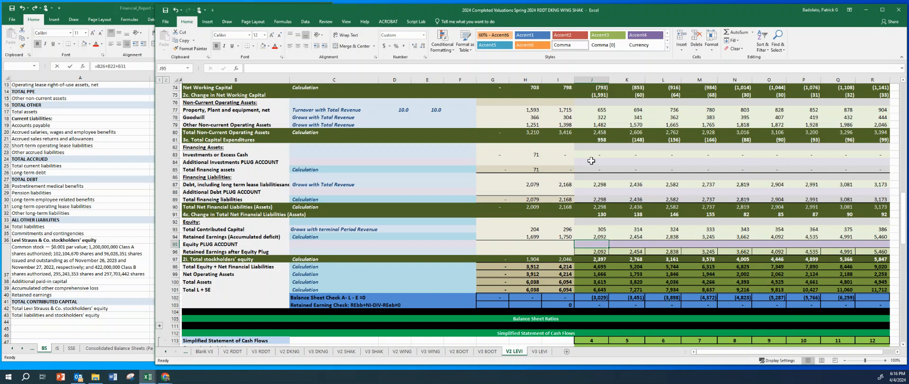
Examine the Equity PLUG ACCOUNT row across all the forecast years
{"action": "key", "text": "Right"}
{"action": "key", "text": "Right"}
{"action": "key", "text": "Right"}
{"action": "key", "text": "Right"}
{"action": "key", "text": "Right"}
{"action": "key", "text": "Right"}
{"action": "key", "text": "Right"}
{"action": "key", "text": "Right"}
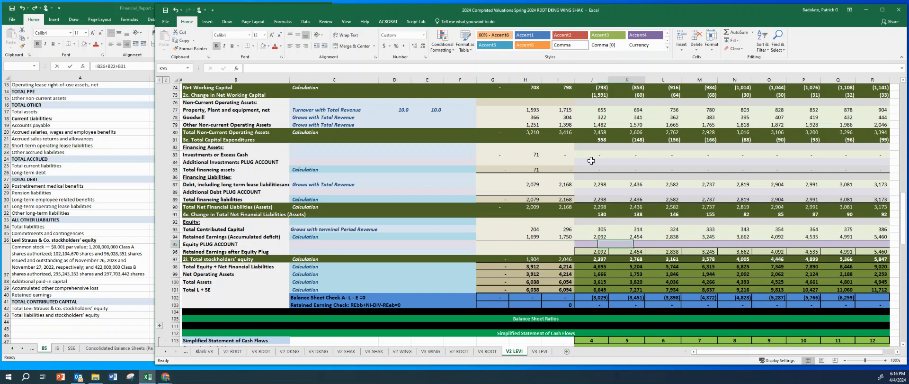
{"action": "key", "text": "Right"}
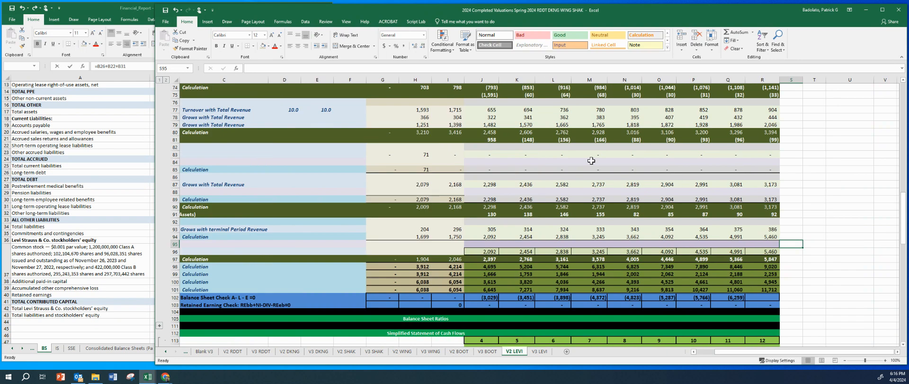
{"action": "key", "text": "Left"}
{"action": "key", "text": "Left"}
{"action": "key", "text": "Left"}
{"action": "key", "text": "Left"}
{"action": "key", "text": "Left"}
{"action": "key", "text": "Left"}
{"action": "key", "text": "Left"}
{"action": "key", "text": "Left"}
{"action": "key", "text": "Left"}
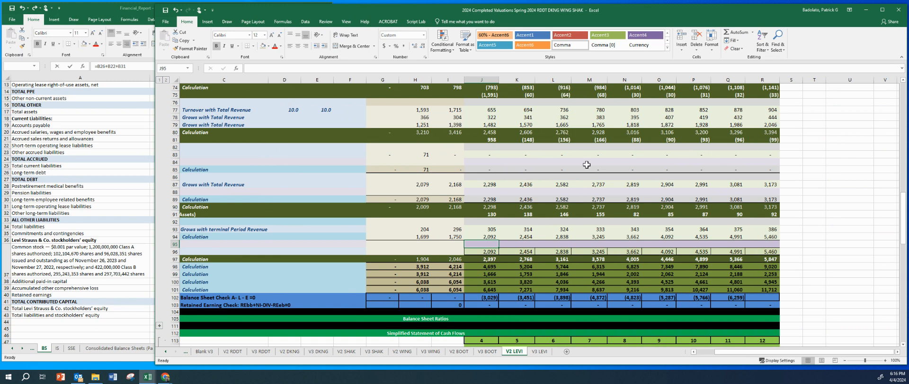
Use Goal Seek to bring the balance sheet check in J102 to 0 by changing the equity plug in J95
{"action": "left_click", "coordinate": [481, 295]}
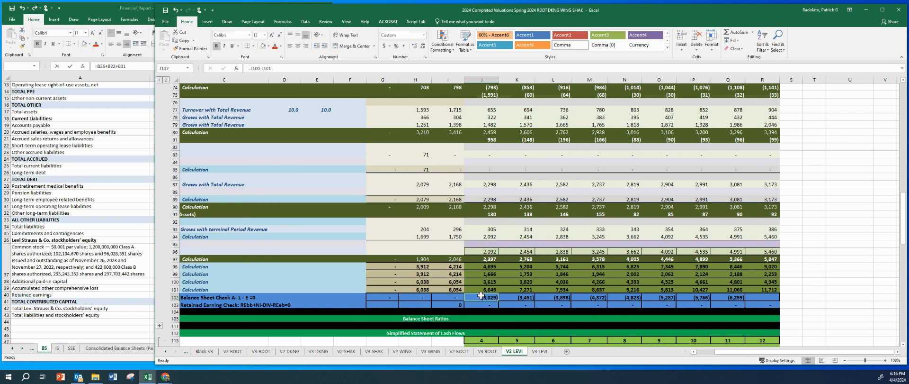
{"action": "scroll", "coordinate": [734, 45], "scroll_direction": "up", "scroll_amount": 3}
{"action": "left_click", "coordinate": [305, 21]}
{"action": "left_click", "coordinate": [587, 48]}
{"action": "left_click", "coordinate": [601, 66]}
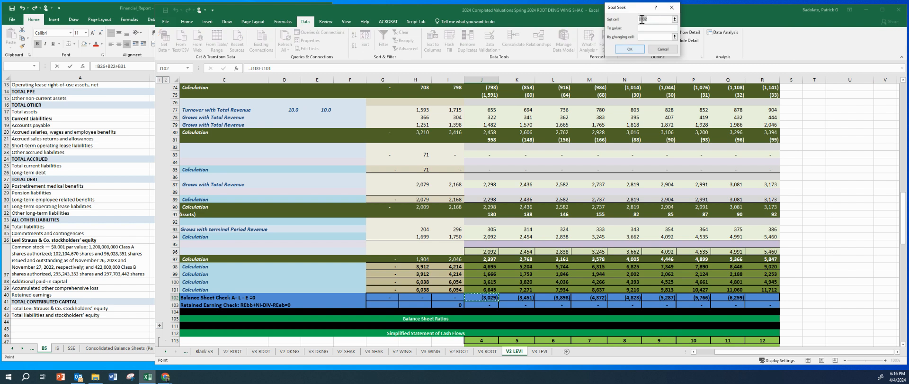
{"action": "left_click", "coordinate": [644, 27]}
{"action": "type", "text": "0"}
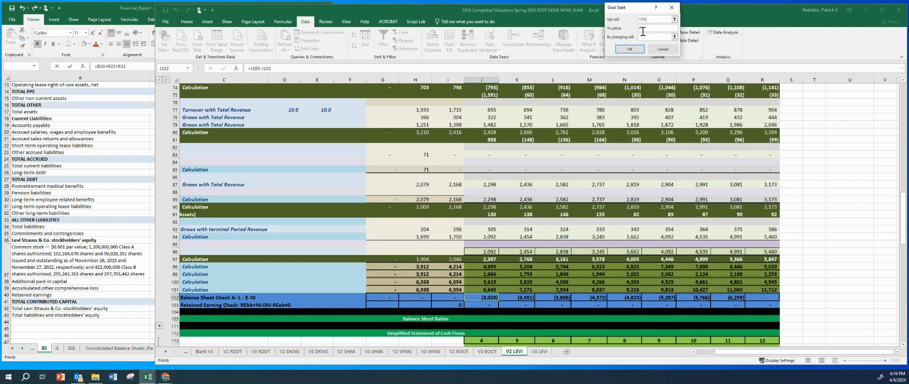
{"action": "key", "text": "Tab"}
{"action": "left_click", "coordinate": [478, 243]}
{"action": "key", "text": "Return"}
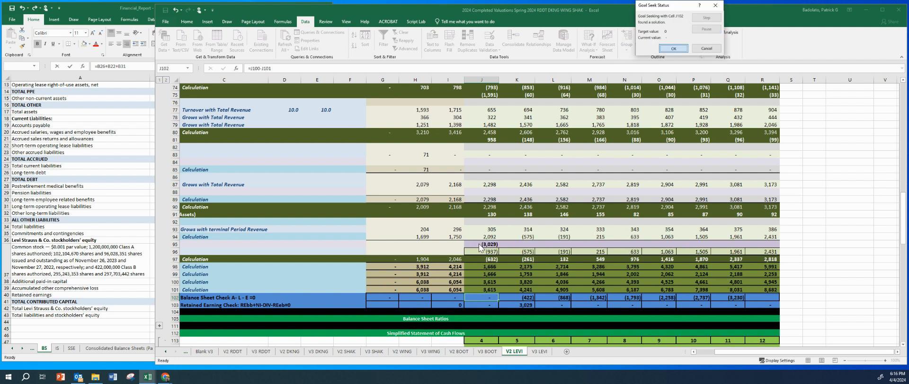
{"action": "key", "text": "Return"}
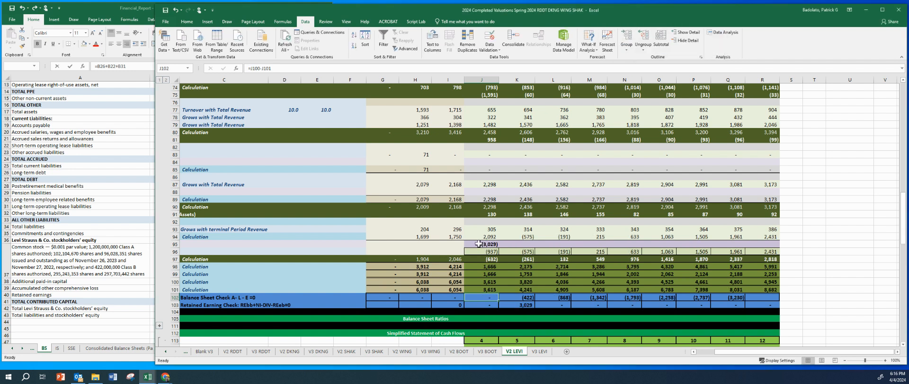
Copy the balance sheet check in K102 and paste it as a value into the equity plug cell K95
{"action": "left_click", "coordinate": [514, 296]}
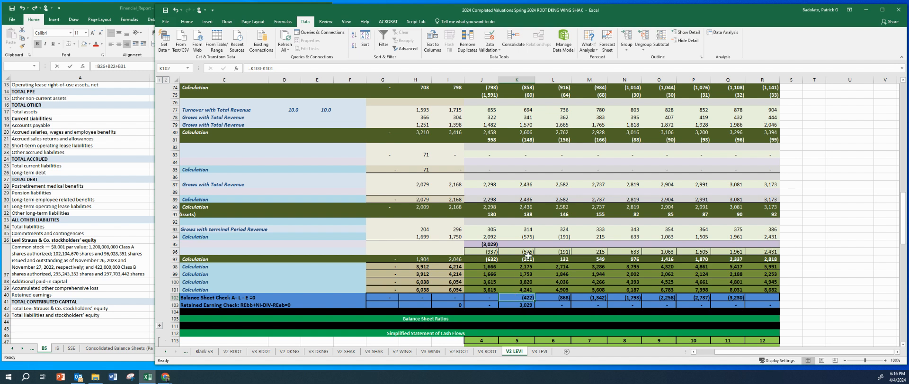
{"action": "key", "text": "ctrl+c"}
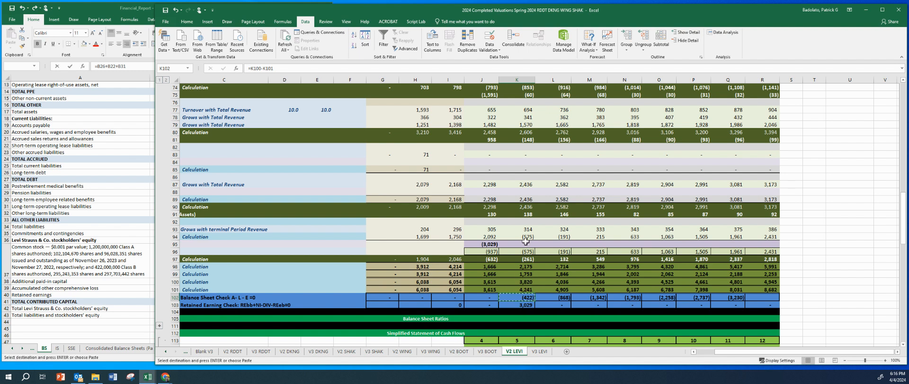
{"action": "right_click", "coordinate": [526, 244]}
{"action": "left_click", "coordinate": [552, 122]}
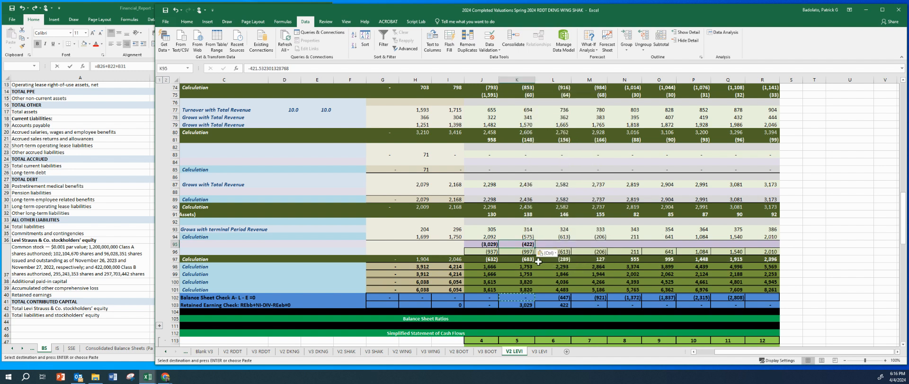
Fill the retained earnings check formula from O103 back to K103 so it uses the prior year's retained earnings after plug
{"action": "left_click", "coordinate": [520, 305]}
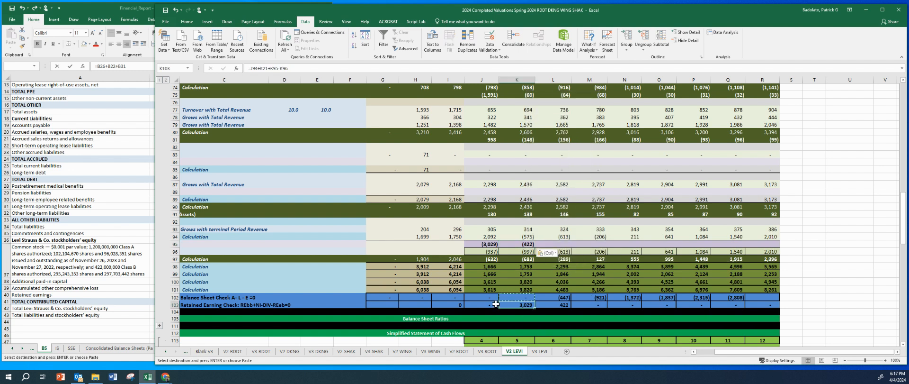
{"action": "left_click", "coordinate": [654, 303]}
{"action": "left_click_drag", "start_coordinate": [677, 308], "coordinate": [516, 308]}
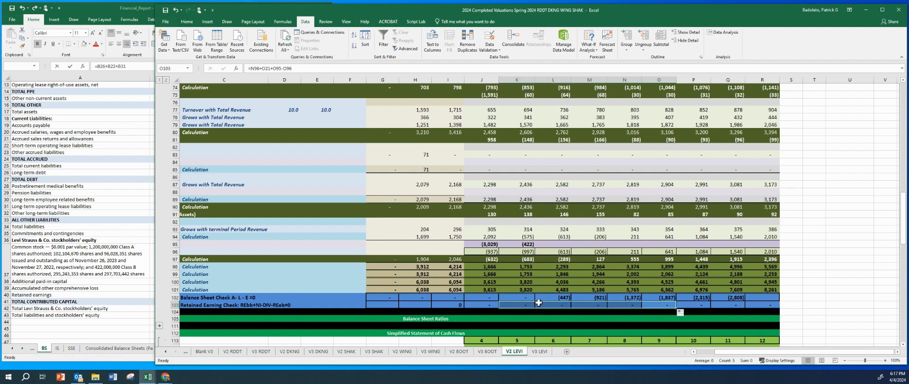
{"action": "left_click", "coordinate": [479, 305]}
Paste the balance sheet checks from L102 and M102 as values into equity plug cells L95 and M95, one year at a time
{"action": "left_click", "coordinate": [561, 297]}
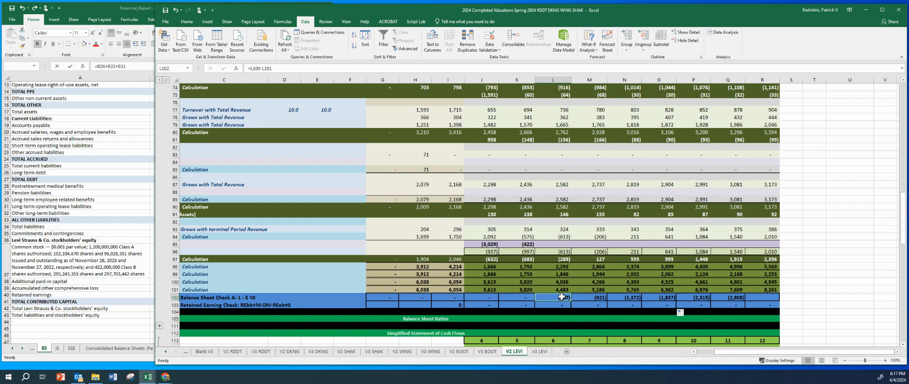
{"action": "key", "text": "ctrl+c"}
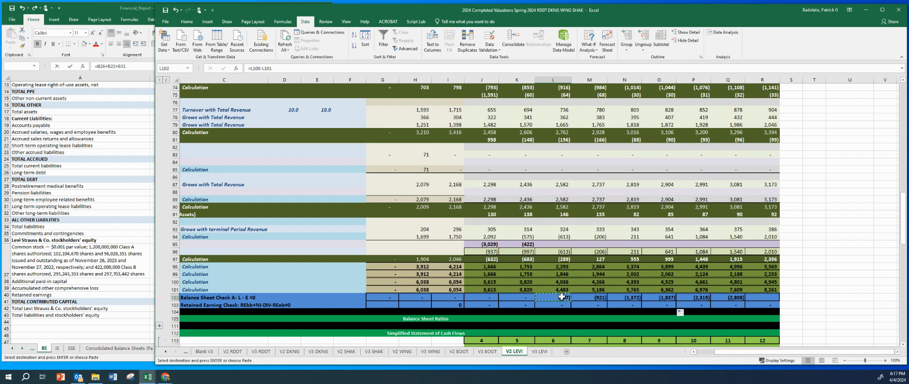
{"action": "right_click", "coordinate": [561, 244]}
{"action": "left_click", "coordinate": [587, 124]}
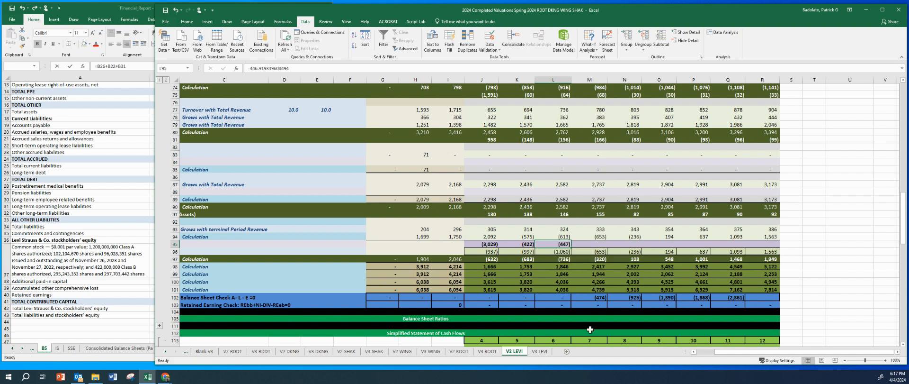
{"action": "left_click", "coordinate": [593, 297]}
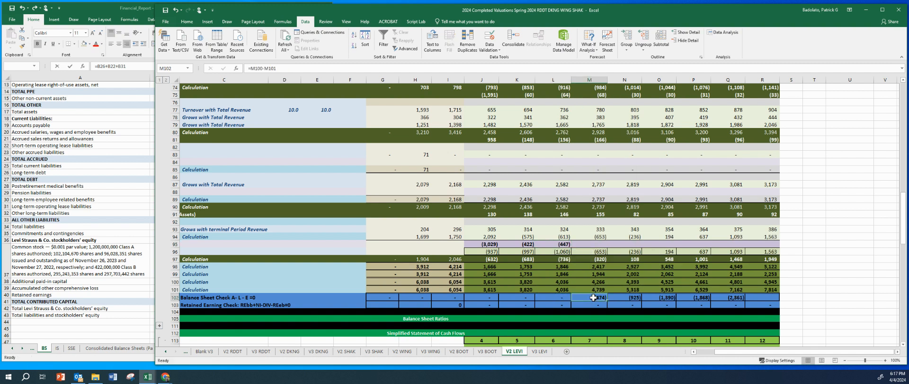
{"action": "key", "text": "ctrl+c"}
{"action": "right_click", "coordinate": [594, 243]}
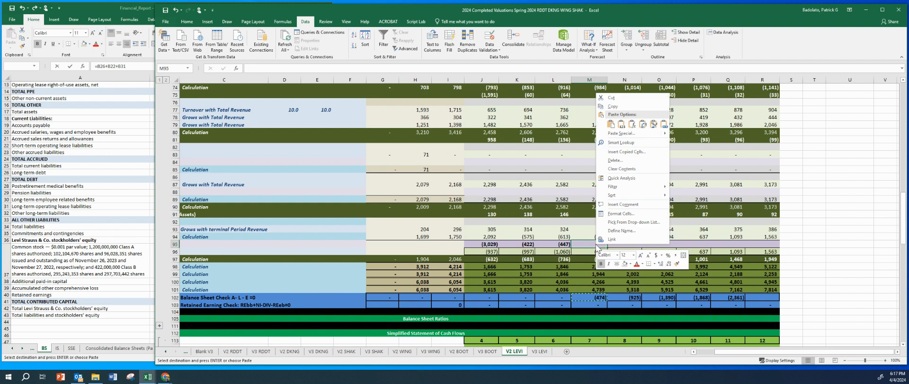
{"action": "left_click", "coordinate": [621, 124]}
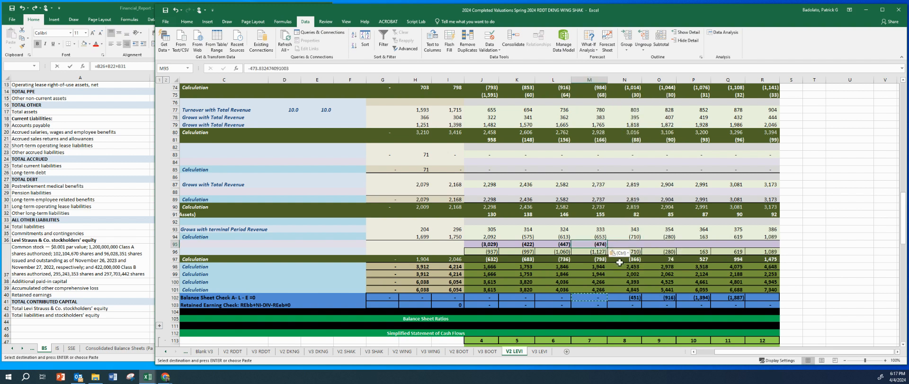
Paste the balance sheet checks from N102 and O102 as values into equity plug cells N95 and O95, one year at a time
{"action": "left_click", "coordinate": [632, 299]}
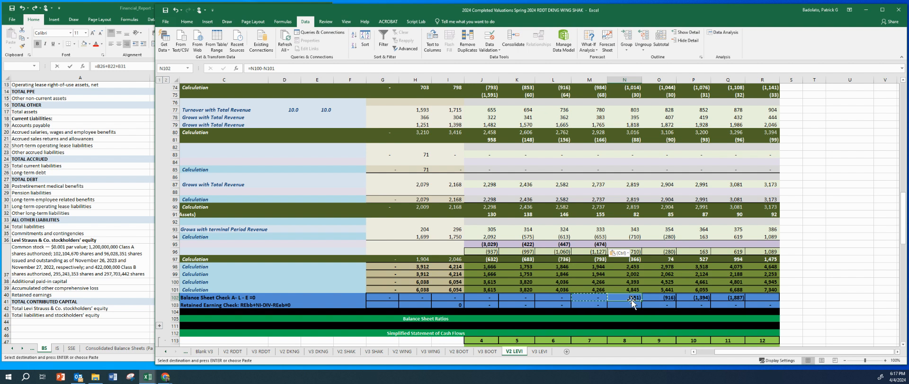
{"action": "key", "text": "ctrl+c"}
{"action": "right_click", "coordinate": [632, 244]}
{"action": "left_click", "coordinate": [658, 131]}
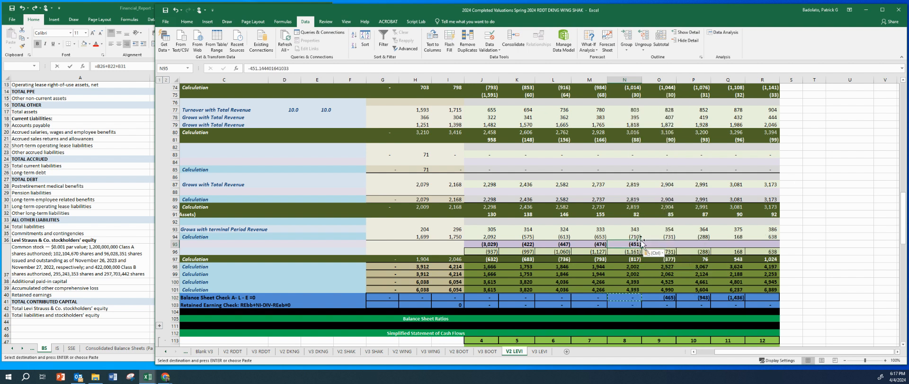
{"action": "left_click", "coordinate": [660, 297]}
{"action": "key", "text": "ctrl+c"}
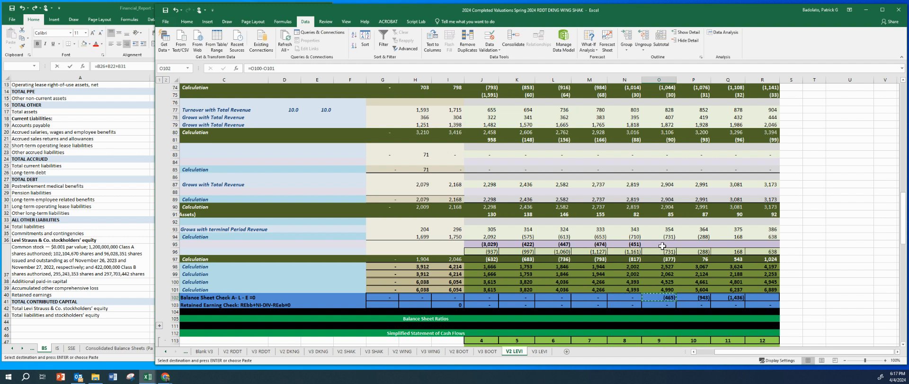
{"action": "right_click", "coordinate": [664, 244]}
{"action": "left_click", "coordinate": [690, 123]}
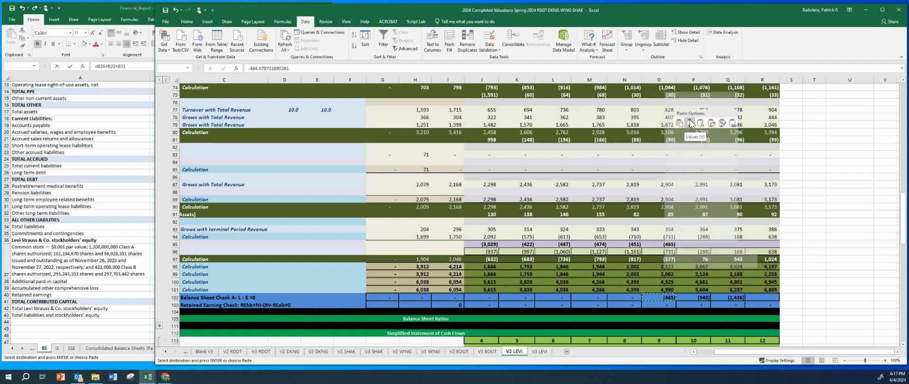
{"action": "key", "text": "ctrl+z"}
{"action": "right_click", "coordinate": [665, 246]}
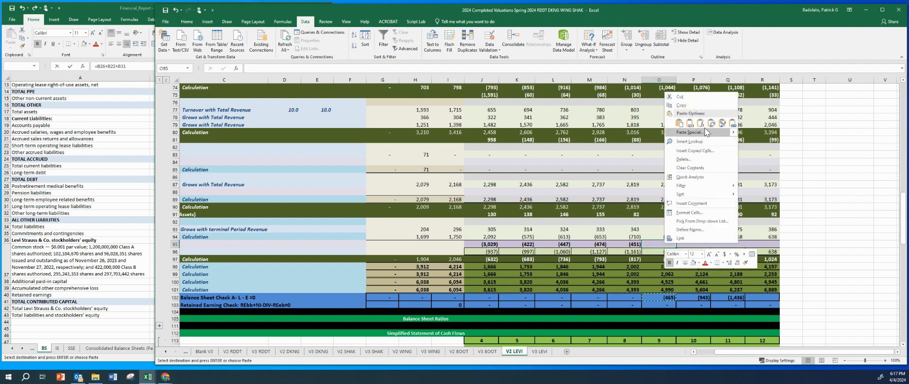
{"action": "left_click", "coordinate": [690, 123]}
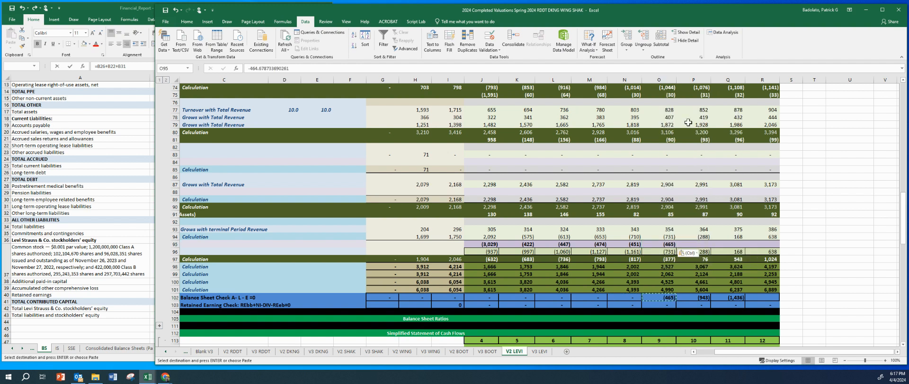
Copy the balance sheet check in P102 and paste it as a value into the equity plug cell P95
{"action": "left_click", "coordinate": [695, 297]}
{"action": "key", "text": "ctrl+c"}
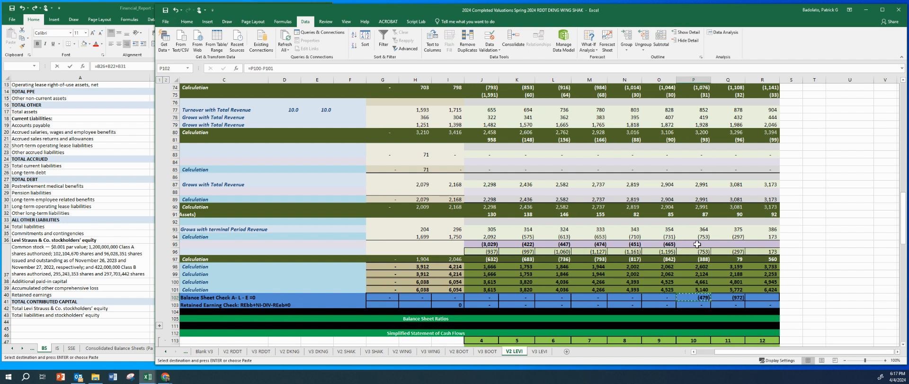
{"action": "right_click", "coordinate": [697, 244]}
{"action": "left_click", "coordinate": [720, 124]}
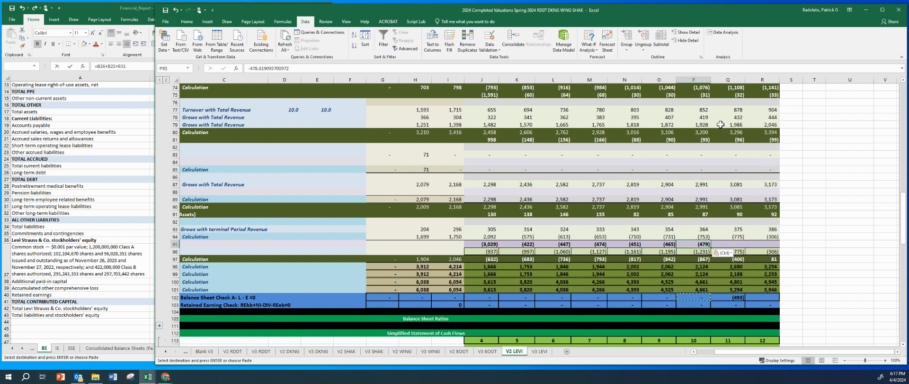
Copy the balance sheet check in Q102 and paste it as a value into the equity plug cell Q95
{"action": "left_click", "coordinate": [738, 297]}
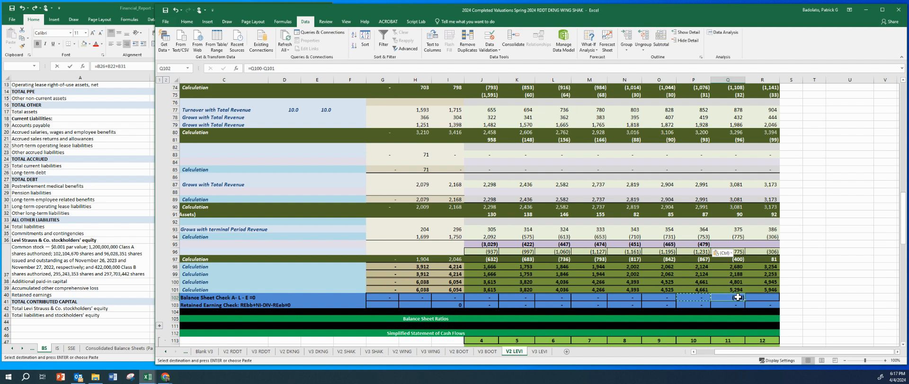
{"action": "key", "text": "ctrl+c"}
{"action": "right_click", "coordinate": [734, 244]}
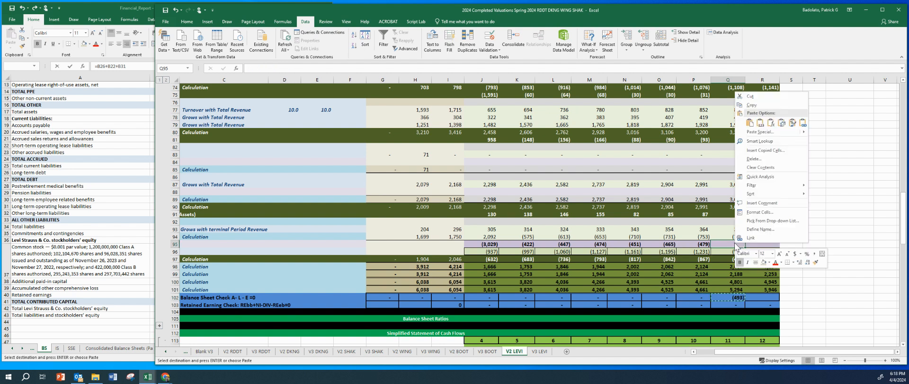
{"action": "left_click", "coordinate": [760, 123]}
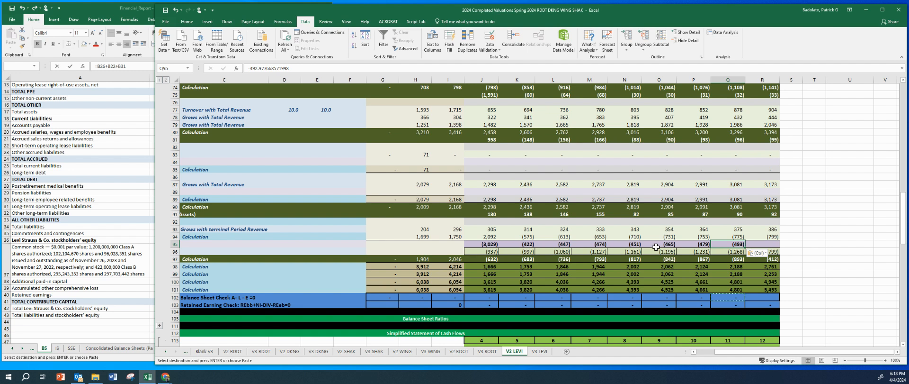
{"action": "key", "text": "Escape"}
Review the forecast balance sheet and its check rows, and examine the share price estimates from the FCFE and residual income valuations
{"action": "left_click", "coordinate": [481, 291]}
{"action": "key", "text": "Up"}
{"action": "key", "text": "Up"}
{"action": "key", "text": "Up"}
{"action": "key", "text": "Up"}
{"action": "key", "text": "Up"}
{"action": "key", "text": "Up"}
{"action": "key", "text": "Up"}
{"action": "key", "text": "Up"}
{"action": "key", "text": "Up"}
{"action": "key", "text": "Up"}
{"action": "key", "text": "Up"}
{"action": "key", "text": "Up"}
{"action": "key", "text": "Up"}
{"action": "key", "text": "Up"}
{"action": "key", "text": "Down"}
{"action": "key", "text": "Down"}
{"action": "key", "text": "Down"}
{"action": "key", "text": "Down"}
{"action": "key", "text": "Down"}
{"action": "key", "text": "Down"}
{"action": "key", "text": "Down"}
{"action": "key", "text": "Down"}
{"action": "key", "text": "Down"}
{"action": "key", "text": "Down"}
{"action": "key", "text": "Down"}
{"action": "key", "text": "Down"}
{"action": "key", "text": "Down"}
{"action": "key", "text": "Down"}
{"action": "key", "text": "Down"}
{"action": "key", "text": "Down"}
{"action": "key", "text": "Right"}
{"action": "key", "text": "Right"}
{"action": "key", "text": "Up"}
{"action": "key", "text": "Up"}
{"action": "key", "text": "Up"}
{"action": "key", "text": "Left"}
{"action": "key", "text": "Left"}
{"action": "key", "text": "Left"}
{"action": "key", "text": "Left"}
{"action": "key", "text": "Left"}
{"action": "key", "text": "Left"}
{"action": "key", "text": "Left"}
{"action": "key", "text": "Left"}
{"action": "key", "text": "Left"}
{"action": "key", "text": "Left"}
{"action": "key", "text": "Left"}
{"action": "key", "text": "Right"}
{"action": "key", "text": "Down"}
{"action": "key", "text": "Up"}
{"action": "key", "text": "Up"}
{"action": "key", "text": "Up"}
{"action": "key", "text": "Up"}
{"action": "key", "text": "Up"}
{"action": "key", "text": "Up"}
{"action": "key", "text": "Up"}
{"action": "key", "text": "Up"}
{"action": "key", "text": "Up"}
{"action": "key", "text": "Up"}
{"action": "key", "text": "Up"}
{"action": "key", "text": "Up"}
{"action": "key", "text": "Up"}
{"action": "key", "text": "Up"}
{"action": "key", "text": "Up"}
{"action": "key", "text": "Up"}
{"action": "key", "text": "Up"}
{"action": "key", "text": "Up"}
{"action": "key", "text": "Up"}
{"action": "key", "text": "Up"}
{"action": "key", "text": "Up"}
{"action": "key", "text": "Up"}
{"action": "key", "text": "Up"}
{"action": "key", "text": "Up"}
{"action": "key", "text": "Up"}
{"action": "key", "text": "Up"}
{"action": "key", "text": "Up"}
{"action": "key", "text": "Up"}
{"action": "key", "text": "Up"}
{"action": "key", "text": "Up"}
{"action": "key", "text": "Up"}
{"action": "key", "text": "Up"}
{"action": "key", "text": "Up"}
{"action": "key", "text": "Up"}
{"action": "key", "text": "Up"}
{"action": "key", "text": "Up"}
{"action": "key", "text": "Up"}
{"action": "key", "text": "Up"}
{"action": "key", "text": "Up"}
{"action": "key", "text": "Up"}
{"action": "key", "text": "Up"}
{"action": "key", "text": "Up"}
{"action": "key", "text": "Up"}
{"action": "key", "text": "Up"}
{"action": "key", "text": "Up"}
{"action": "key", "text": "Up"}
{"action": "key", "text": "Up"}
{"action": "key", "text": "Up"}
{"action": "key", "text": "Up"}
{"action": "key", "text": "Up"}
{"action": "key", "text": "Up"}
{"action": "key", "text": "Up"}
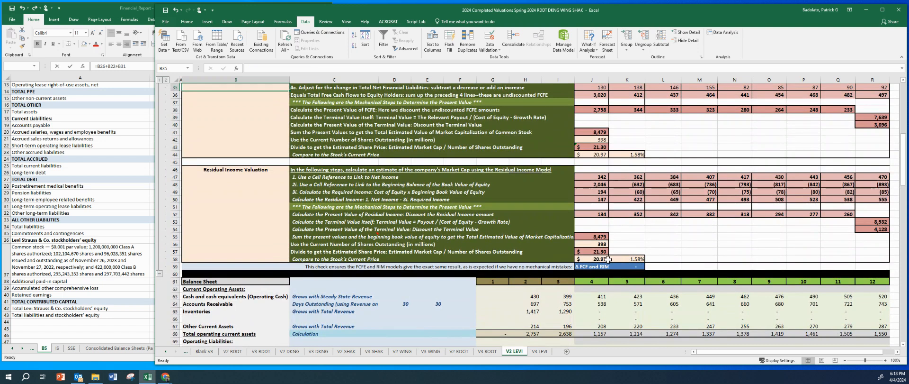
Increase the decimal places shown in K59, the check comparing the FCFE and residual income share prices
{"action": "left_click", "coordinate": [589, 267]}
{"action": "left_click", "coordinate": [628, 266]}
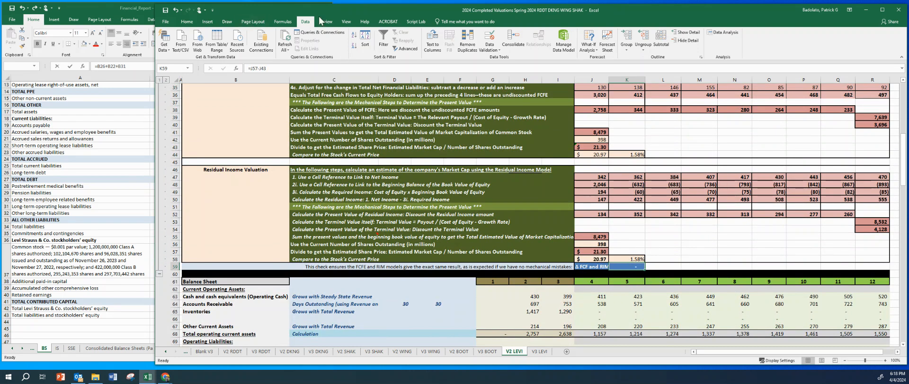
{"action": "left_click", "coordinate": [187, 21]}
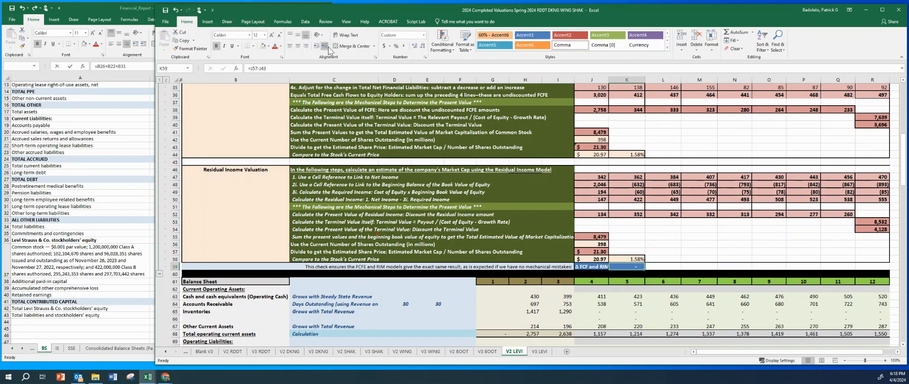
{"action": "left_click", "coordinate": [415, 49]}
{"action": "left_click", "coordinate": [638, 235]}
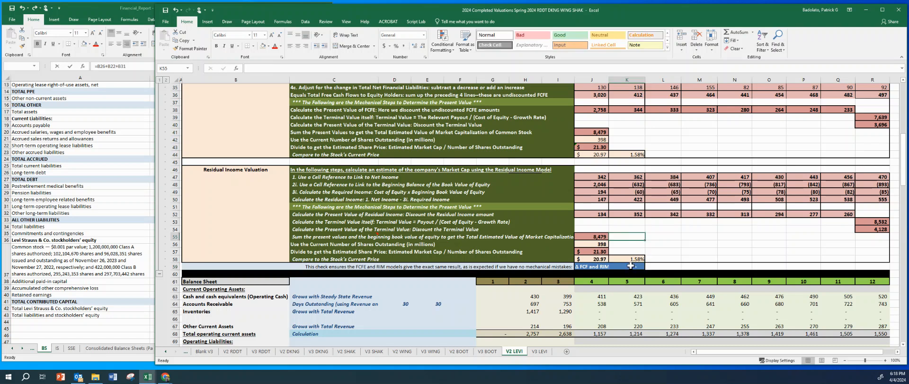
Set the terminal period cost of revenue assumption in F7 to 43.2% of total revenue
{"action": "left_click", "coordinate": [601, 251]}
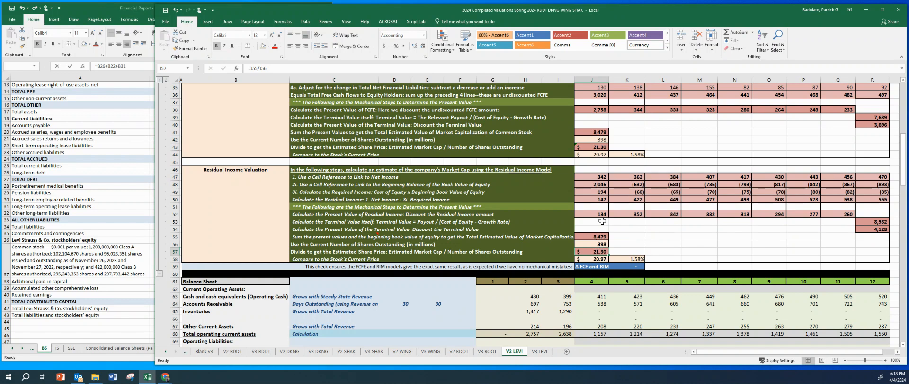
{"action": "left_click_drag", "start_coordinate": [905, 140], "coordinate": [903, 90]}
{"action": "left_click", "coordinate": [467, 131]}
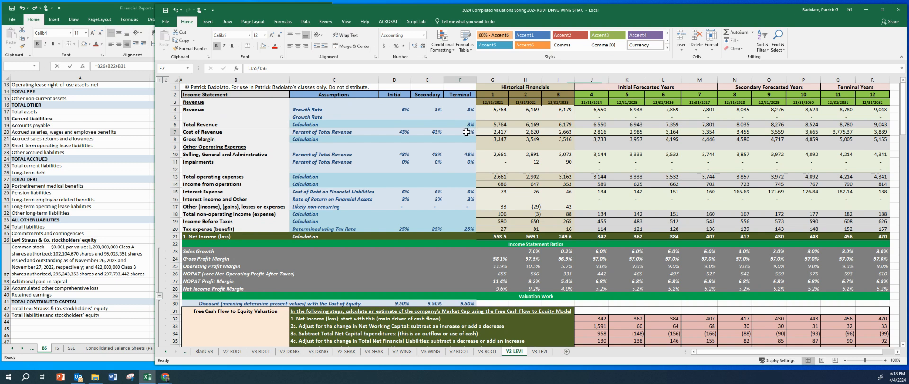
{"action": "left_click", "coordinate": [253, 68]}
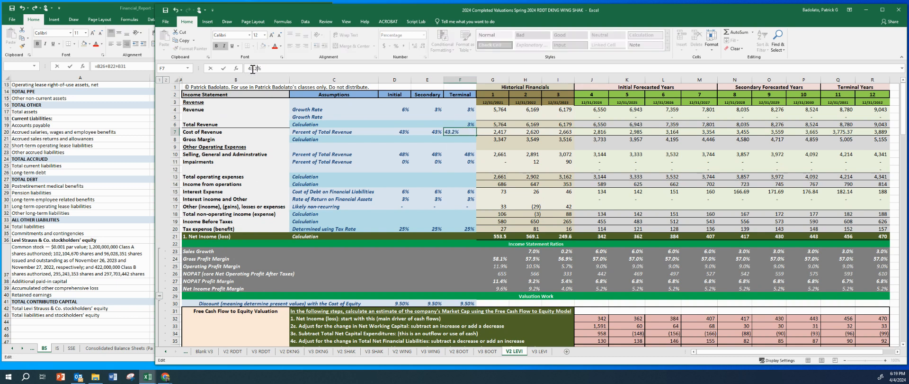
{"action": "key", "text": "Return"}
Compare the FCFE estimated share price with the stock's current price in the valuation section
{"action": "key", "text": "Down"}
{"action": "key", "text": "Down"}
{"action": "key", "text": "Down"}
{"action": "key", "text": "Down"}
{"action": "key", "text": "Down"}
{"action": "key", "text": "Down"}
{"action": "key", "text": "Down"}
{"action": "key", "text": "Down"}
{"action": "key", "text": "Down"}
{"action": "key", "text": "Down"}
{"action": "key", "text": "Down"}
{"action": "key", "text": "Down"}
{"action": "key", "text": "Down"}
{"action": "key", "text": "Down"}
{"action": "key", "text": "Down"}
{"action": "key", "text": "Down"}
{"action": "key", "text": "Down"}
{"action": "key", "text": "Down"}
{"action": "key", "text": "Down"}
{"action": "key", "text": "Down"}
{"action": "key", "text": "Down"}
{"action": "key", "text": "Down"}
{"action": "key", "text": "Down"}
{"action": "key", "text": "Down"}
{"action": "key", "text": "Down"}
{"action": "key", "text": "Down"}
{"action": "key", "text": "Down"}
{"action": "key", "text": "Down"}
{"action": "key", "text": "Down"}
{"action": "key", "text": "Down"}
{"action": "key", "text": "Down"}
{"action": "key", "text": "Down"}
{"action": "key", "text": "Down"}
{"action": "key", "text": "Down"}
{"action": "key", "text": "Down"}
{"action": "key", "text": "Down"}
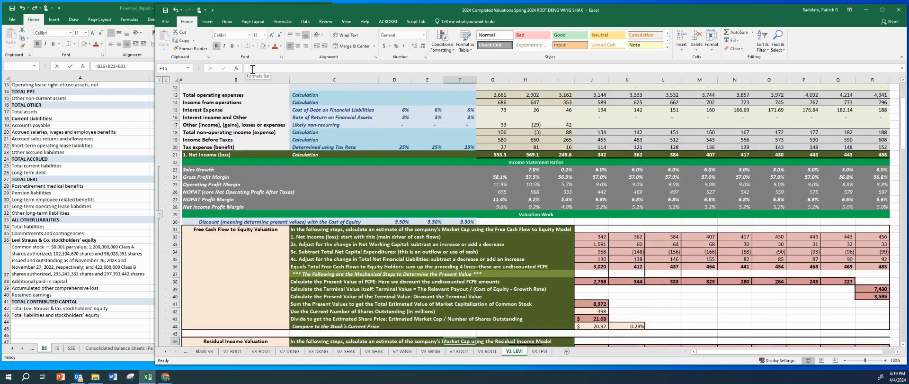
Examine the FCFE and residual income share price estimates and the check comparing the two models
{"action": "key", "text": "Up"}
{"action": "key", "text": "Down"}
{"action": "key", "text": "Down"}
{"action": "key", "text": "Down"}
{"action": "key", "text": "Down"}
{"action": "key", "text": "Down"}
{"action": "key", "text": "Down"}
{"action": "key", "text": "Down"}
{"action": "key", "text": "Down"}
{"action": "key", "text": "Down"}
{"action": "key", "text": "Down"}
{"action": "key", "text": "Right"}
{"action": "key", "text": "Right"}
{"action": "key", "text": "Right"}
{"action": "key", "text": "Right"}
{"action": "key", "text": "Right"}
{"action": "key", "text": "Down"}
{"action": "key", "text": "Down"}
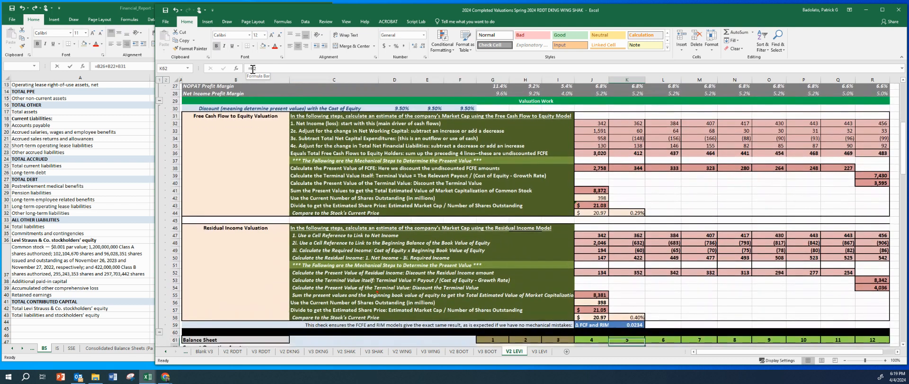
Clear the year 11 equity plug in Q95 and replace it with the balance sheet check from Q102, pasted as a value
{"action": "key", "text": "Down"}
{"action": "key", "text": "Down"}
{"action": "key", "text": "Down"}
{"action": "key", "text": "Down"}
{"action": "key", "text": "Down"}
{"action": "key", "text": "Down"}
{"action": "key", "text": "Down"}
{"action": "key", "text": "Down"}
{"action": "key", "text": "Down"}
{"action": "key", "text": "Down"}
{"action": "key", "text": "Down"}
{"action": "key", "text": "Down"}
{"action": "key", "text": "Down"}
{"action": "key", "text": "Down"}
{"action": "key", "text": "Down"}
{"action": "key", "text": "Down"}
{"action": "key", "text": "Down"}
{"action": "key", "text": "Down"}
{"action": "key", "text": "Down"}
{"action": "key", "text": "Down"}
{"action": "key", "text": "Down"}
{"action": "key", "text": "Down"}
{"action": "key", "text": "Down"}
{"action": "key", "text": "Down"}
{"action": "key", "text": "Down"}
{"action": "key", "text": "Down"}
{"action": "key", "text": "Down"}
{"action": "key", "text": "Down"}
{"action": "key", "text": "Down"}
{"action": "key", "text": "Down"}
{"action": "key", "text": "Down"}
{"action": "key", "text": "Down"}
{"action": "key", "text": "Down"}
{"action": "key", "text": "Down"}
{"action": "key", "text": "Down"}
{"action": "key", "text": "Down"}
{"action": "key", "text": "Down"}
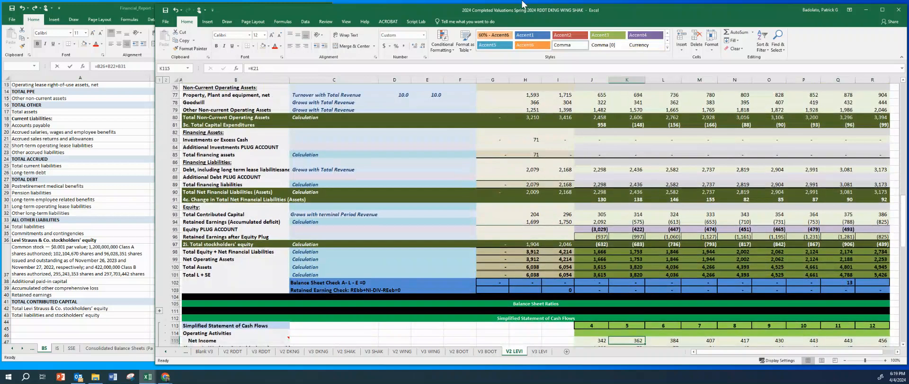
{"action": "left_click", "coordinate": [841, 282]}
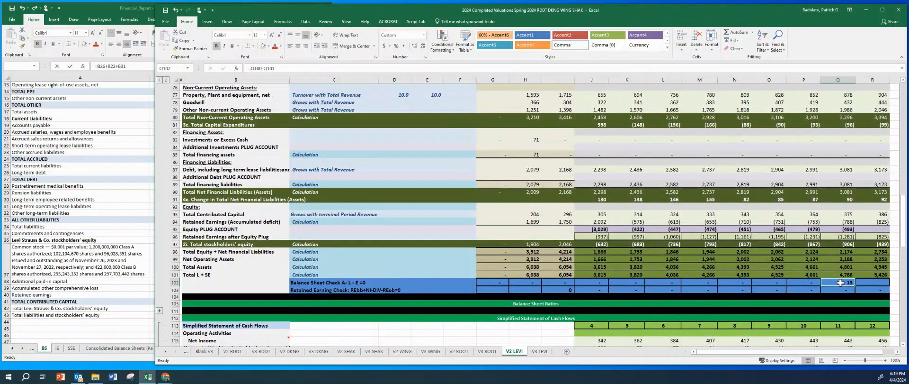
{"action": "left_click", "coordinate": [836, 228]}
{"action": "key", "text": "Delete"}
{"action": "left_click", "coordinate": [841, 284]}
{"action": "key", "text": "ctrl+c"}
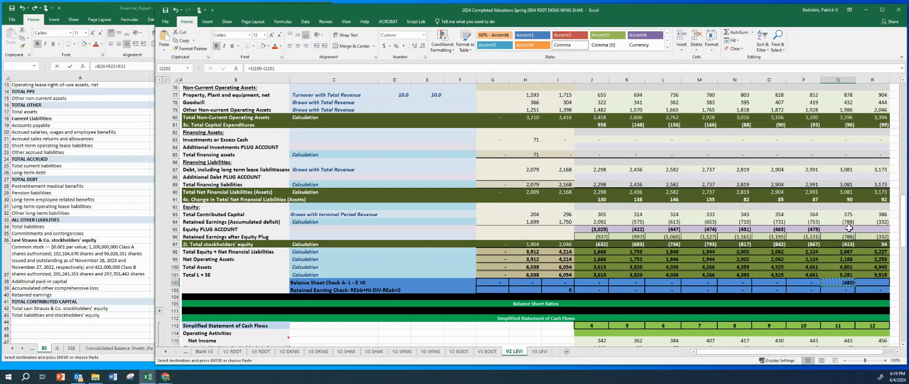
{"action": "right_click", "coordinate": [848, 228]}
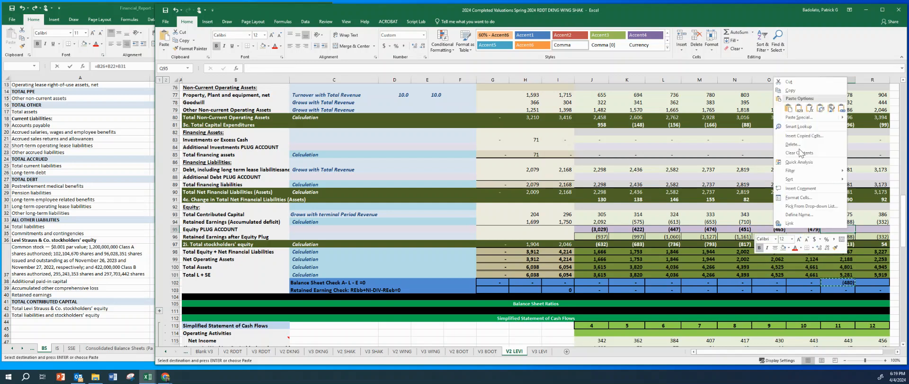
{"action": "left_click", "coordinate": [800, 110]}
{"action": "left_click", "coordinate": [704, 198]}
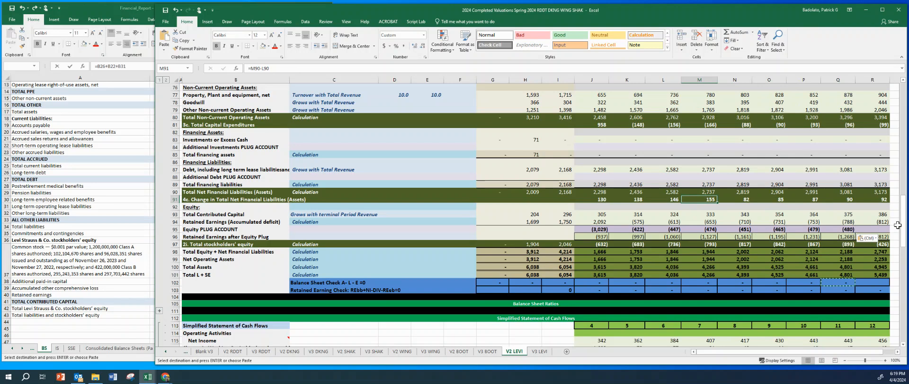
Compare the FCFE and residual income share prices with the current stock price, and examine the difference check between the models
{"action": "left_click_drag", "start_coordinate": [904, 208], "coordinate": [904, 95]}
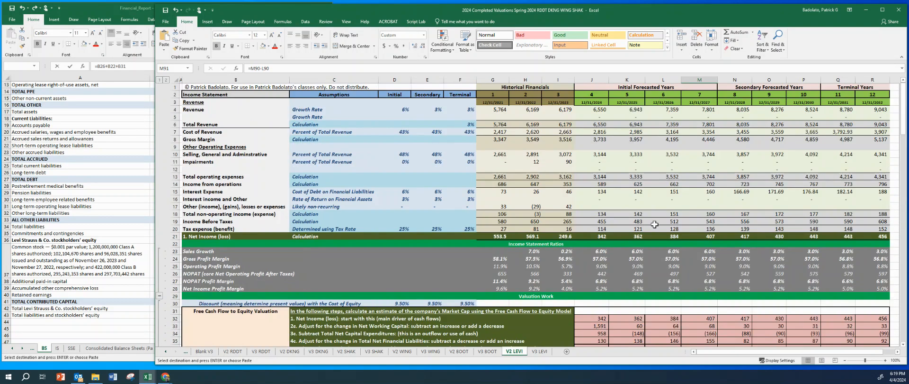
{"action": "left_click", "coordinate": [625, 220]}
{"action": "key", "text": "Down"}
{"action": "key", "text": "Down"}
{"action": "key", "text": "Down"}
{"action": "key", "text": "Down"}
{"action": "key", "text": "Down"}
{"action": "key", "text": "Down"}
{"action": "key", "text": "Down"}
{"action": "key", "text": "Down"}
{"action": "key", "text": "Down"}
{"action": "key", "text": "Down"}
{"action": "key", "text": "Down"}
{"action": "key", "text": "Down"}
{"action": "key", "text": "Down"}
{"action": "key", "text": "Down"}
{"action": "key", "text": "Down"}
{"action": "key", "text": "Down"}
{"action": "key", "text": "Down"}
{"action": "key", "text": "Down"}
{"action": "key", "text": "Down"}
{"action": "key", "text": "Down"}
{"action": "key", "text": "Down"}
{"action": "key", "text": "Down"}
{"action": "key", "text": "Down"}
{"action": "key", "text": "Down"}
{"action": "key", "text": "Down"}
{"action": "key", "text": "Down"}
{"action": "key", "text": "Down"}
{"action": "key", "text": "Down"}
{"action": "key", "text": "Down"}
{"action": "key", "text": "Up"}
{"action": "key", "text": "Up"}
{"action": "key", "text": "Up"}
{"action": "key", "text": "Up"}
{"action": "key", "text": "Up"}
{"action": "key", "text": "Up"}
{"action": "key", "text": "Up"}
{"action": "key", "text": "Up"}
{"action": "key", "text": "Up"}
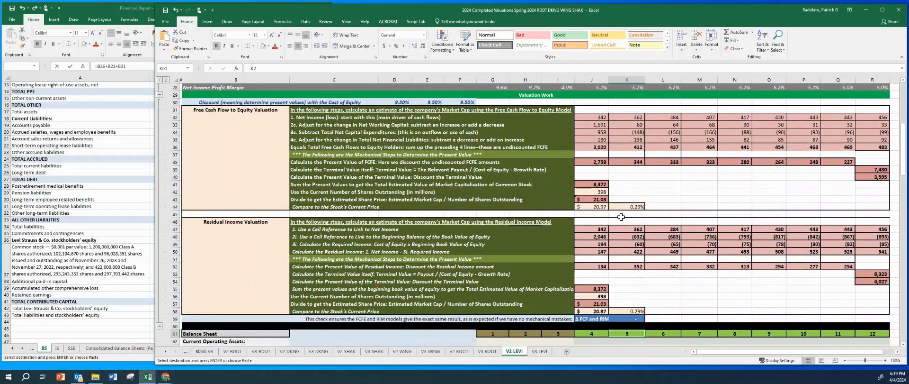
Review the initial, secondary and terminal assumptions of the income statement, including the tax rate and the selling, general and administrative percentage
{"action": "key", "text": "Up"}
{"action": "key", "text": "Up"}
{"action": "key", "text": "Up"}
{"action": "key", "text": "Up"}
{"action": "key", "text": "Up"}
{"action": "key", "text": "Up"}
{"action": "key", "text": "Up"}
{"action": "key", "text": "Up"}
{"action": "key", "text": "Up"}
{"action": "key", "text": "Up"}
{"action": "key", "text": "Up"}
{"action": "key", "text": "Up"}
{"action": "key", "text": "Up"}
{"action": "key", "text": "Up"}
{"action": "key", "text": "Up"}
{"action": "key", "text": "Up"}
{"action": "key", "text": "Up"}
{"action": "key", "text": "Up"}
{"action": "key", "text": "Up"}
{"action": "key", "text": "Up"}
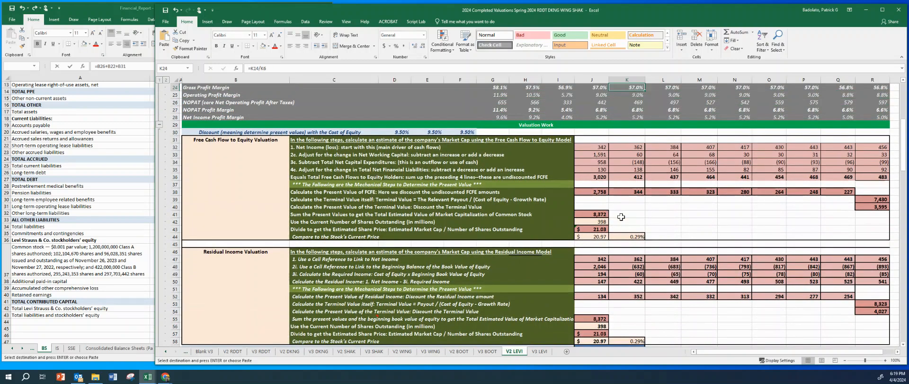
{"action": "key", "text": "Up"}
{"action": "key", "text": "Up"}
{"action": "key", "text": "Up"}
{"action": "key", "text": "Up"}
{"action": "key", "text": "Up"}
{"action": "key", "text": "Up"}
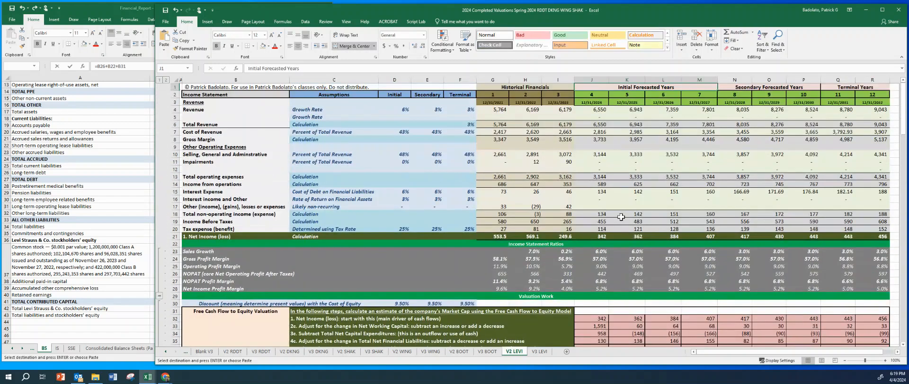
{"action": "left_click_drag", "start_coordinate": [398, 109], "coordinate": [455, 204]}
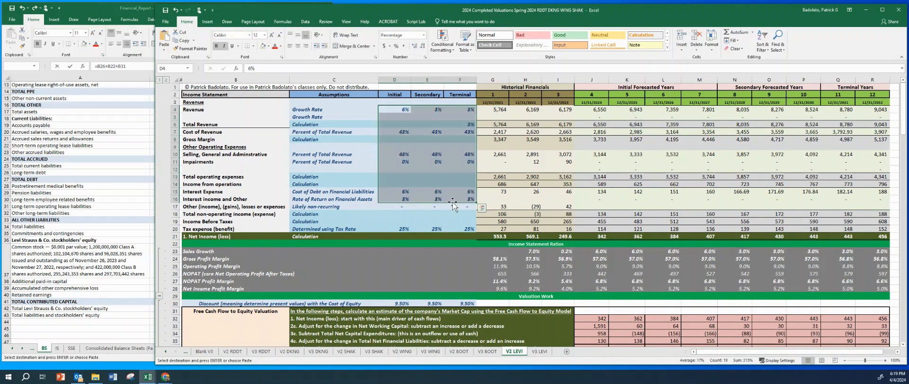
{"action": "left_click", "coordinate": [403, 227]}
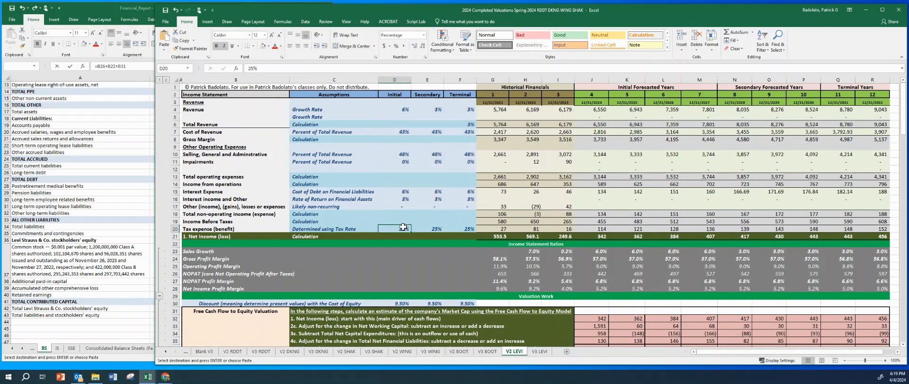
{"action": "left_click", "coordinate": [408, 155]}
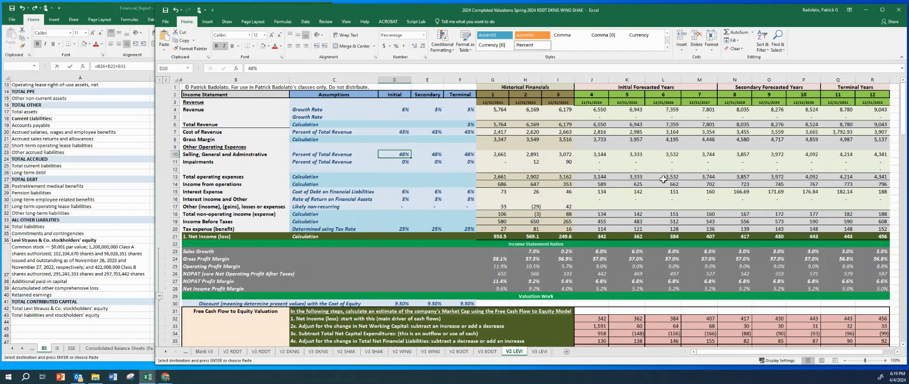
Review the cost of equity discount rates in D30:F30 alongside the income statement forecast
{"action": "left_click_drag", "start_coordinate": [901, 118], "coordinate": [907, 138]}
{"action": "left_click_drag", "start_coordinate": [393, 230], "coordinate": [450, 231]}
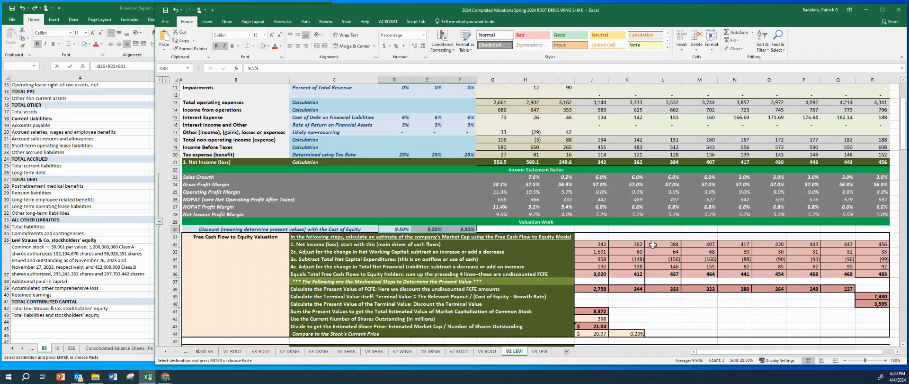
{"action": "left_click_drag", "start_coordinate": [903, 147], "coordinate": [905, 141]}
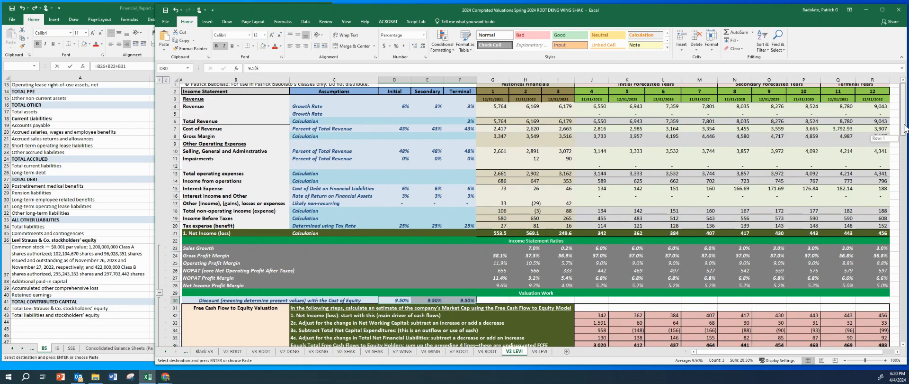
{"action": "mouse_move", "coordinate": [906, 128]}
{"action": "left_mouse_down"}
{"action": "mouse_move", "coordinate": [906, 139]}
{"action": "mouse_move", "coordinate": [906, 116]}
{"action": "left_mouse_up"}
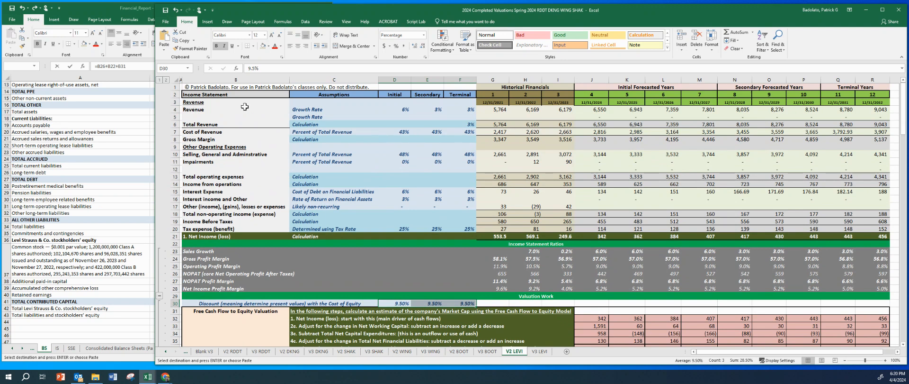
Review the income statement block from the Revenue row to the tax expense row, and examine the forecast balance sheet
{"action": "left_click_drag", "start_coordinate": [209, 110], "coordinate": [611, 226]}
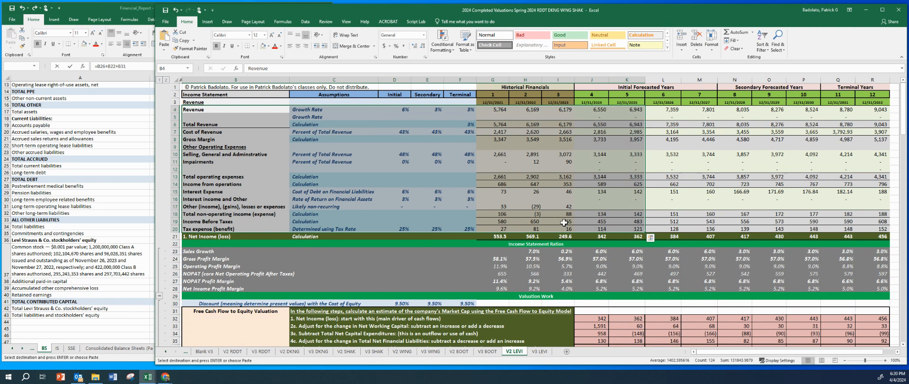
{"action": "left_click", "coordinate": [282, 162]}
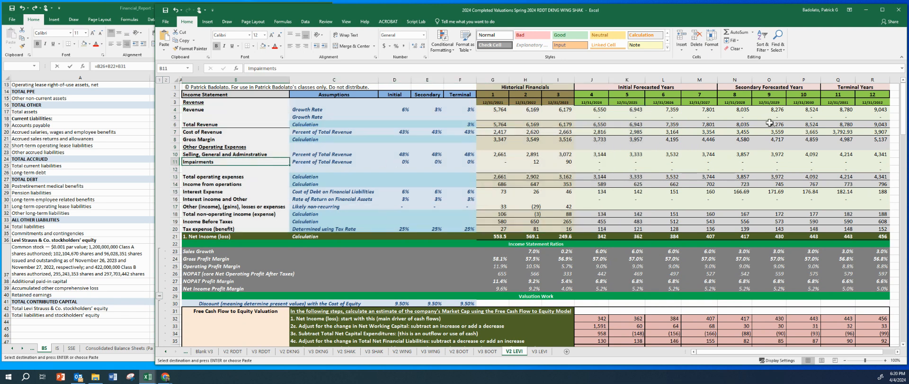
{"action": "left_click_drag", "start_coordinate": [903, 114], "coordinate": [907, 214]}
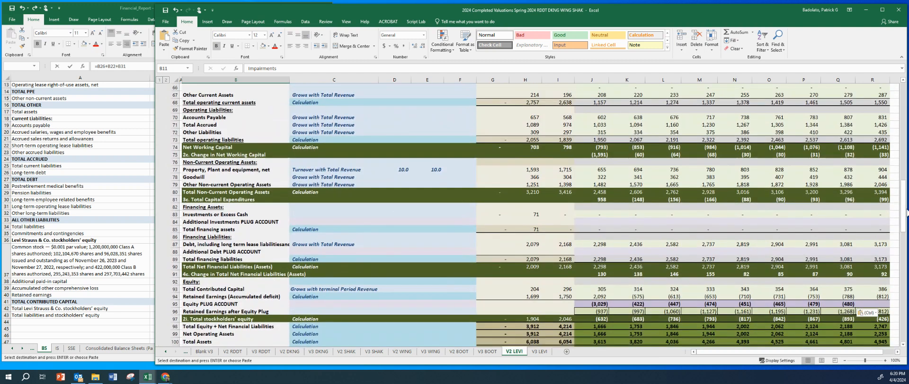
{"action": "key", "text": "Escape"}
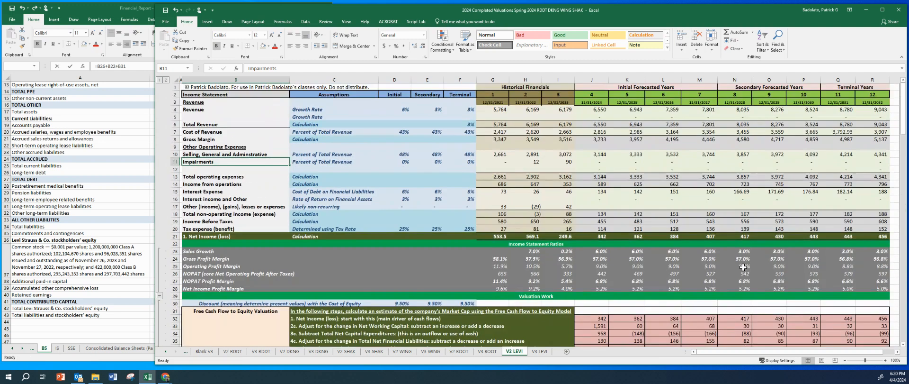
Copy the entire V3 DKNG sheet and paste it into the empty V3 LEVI sheet
{"action": "left_click", "coordinate": [540, 352]}
{"action": "left_click", "coordinate": [515, 352]}
{"action": "left_click", "coordinate": [537, 352]}
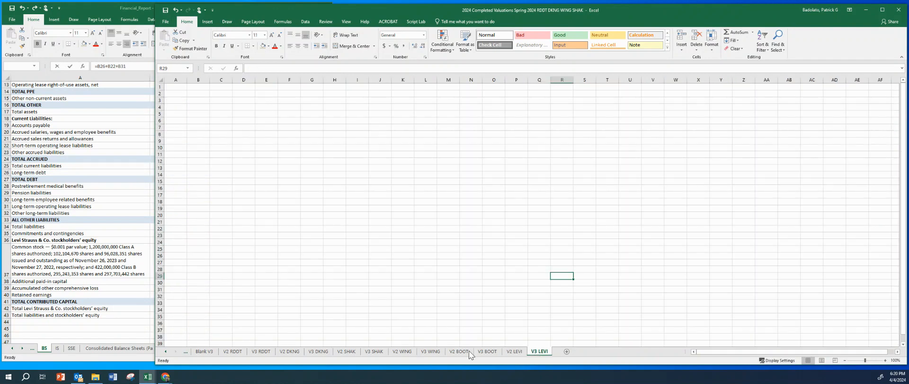
{"action": "left_click", "coordinate": [318, 352]}
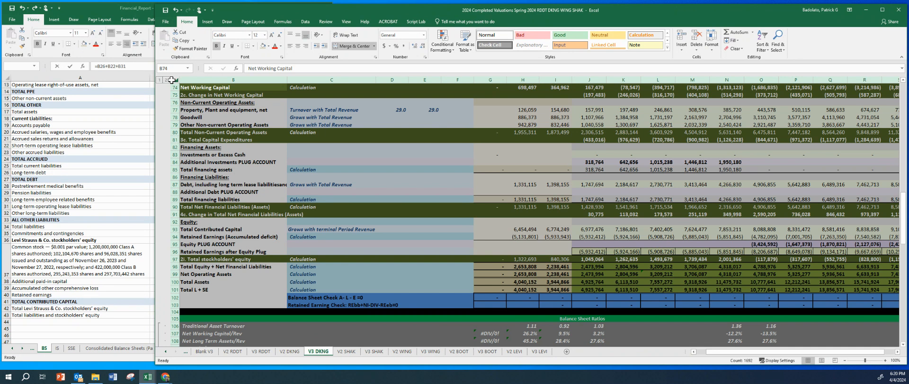
{"action": "key", "text": "ctrl+c"}
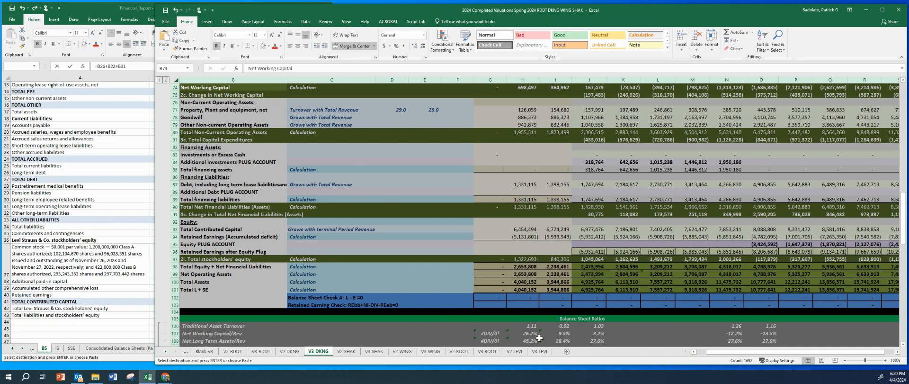
{"action": "left_click", "coordinate": [540, 351]}
{"action": "left_click", "coordinate": [160, 79]}
{"action": "key", "text": "ctrl+v"}
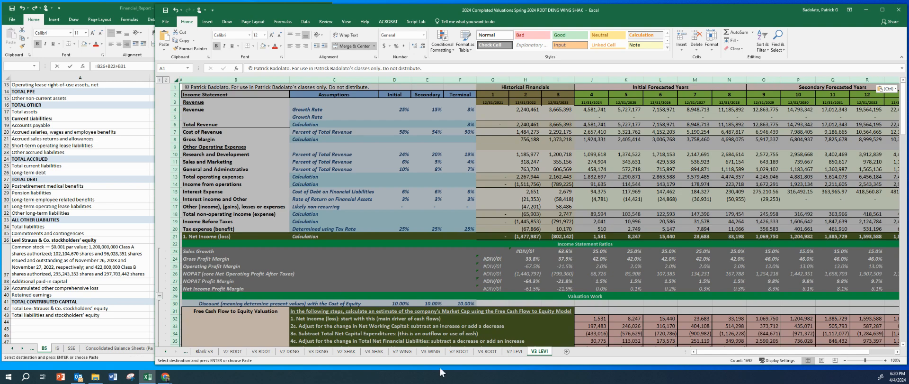
Copy the income statement labels, assumptions and historical figures in B4:I20 from V2 LEVI to B4 of V3 LEVI
{"action": "left_click", "coordinate": [514, 351]}
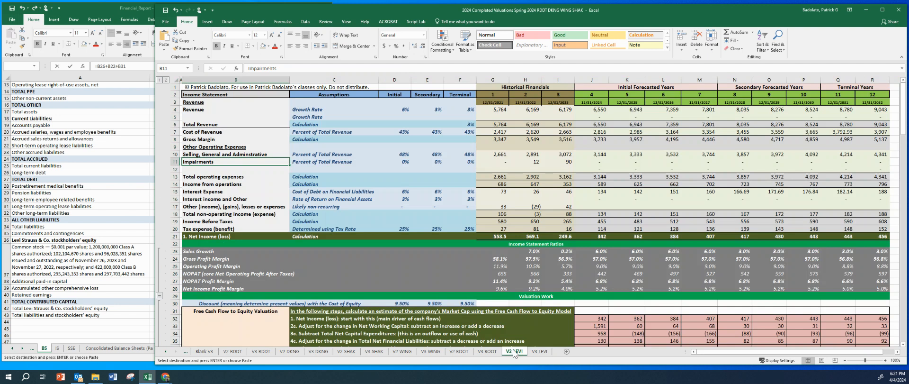
{"action": "left_click", "coordinate": [516, 273]}
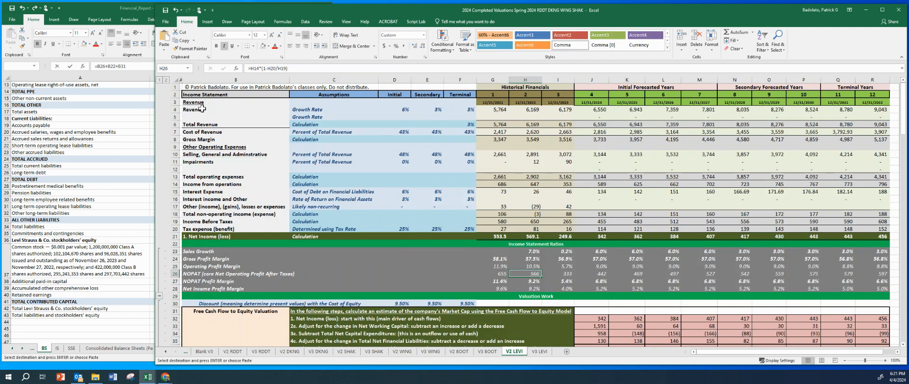
{"action": "left_click_drag", "start_coordinate": [198, 108], "coordinate": [571, 228]}
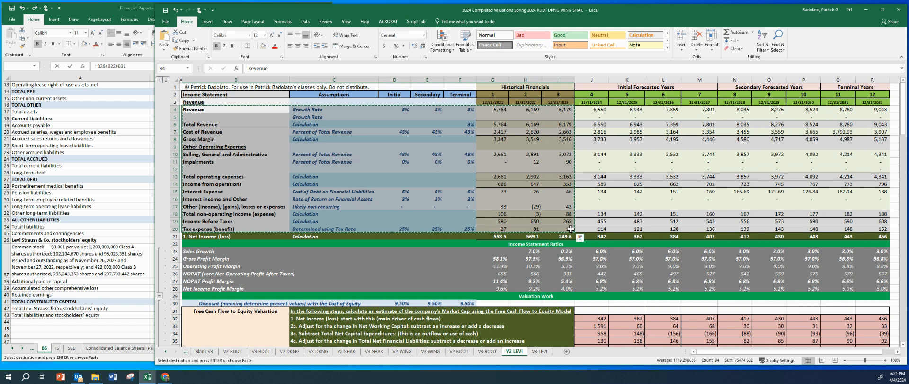
{"action": "left_click", "coordinate": [539, 351]}
{"action": "left_click", "coordinate": [191, 108]}
{"action": "key", "text": "ctrl+v"}
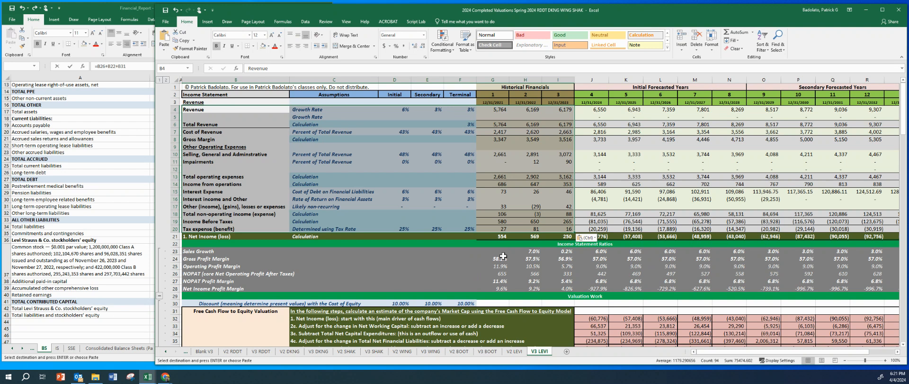
Copy the number of shares outstanding in J56 of V2 LEVI to J56 of V3 LEVI
{"action": "left_click", "coordinate": [513, 353]}
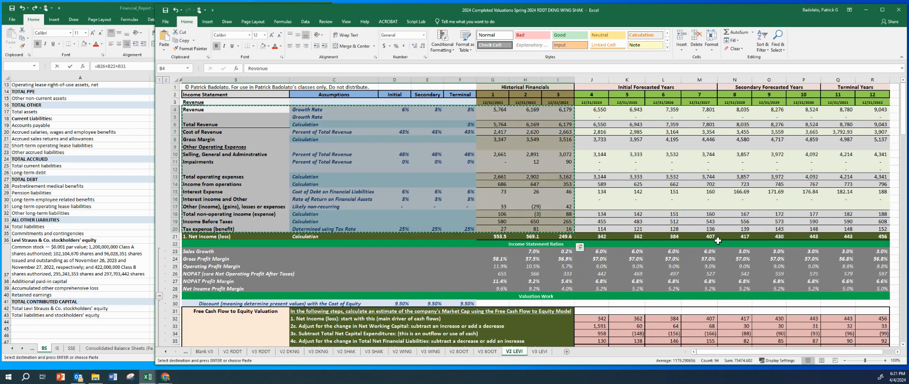
{"action": "left_click", "coordinate": [801, 202]}
{"action": "left_click_drag", "start_coordinate": [902, 124], "coordinate": [904, 176]}
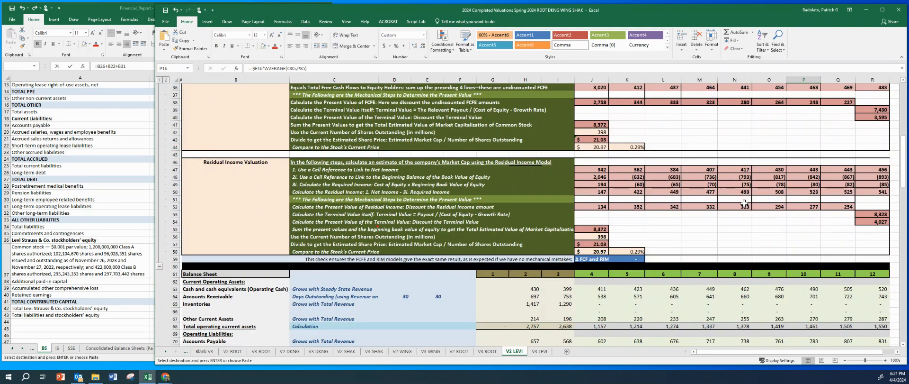
{"action": "left_click", "coordinate": [588, 237]}
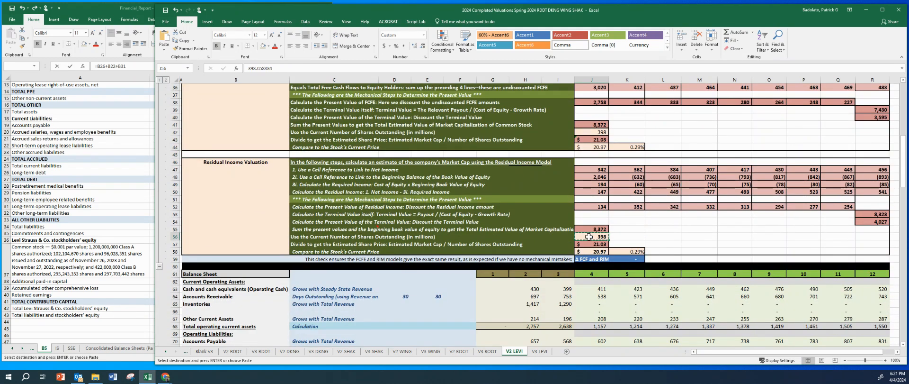
{"action": "left_click", "coordinate": [540, 351]}
{"action": "left_click", "coordinate": [598, 273]}
{"action": "key", "text": "Down"}
{"action": "key", "text": "Down"}
{"action": "key", "text": "Down"}
{"action": "key", "text": "Down"}
{"action": "key", "text": "Down"}
{"action": "key", "text": "Down"}
{"action": "key", "text": "Down"}
{"action": "key", "text": "Down"}
{"action": "key", "text": "Down"}
{"action": "key", "text": "Down"}
{"action": "key", "text": "Down"}
{"action": "key", "text": "Down"}
{"action": "key", "text": "Down"}
{"action": "key", "text": "Down"}
{"action": "key", "text": "Down"}
{"action": "key", "text": "Down"}
{"action": "key", "text": "Down"}
{"action": "key", "text": "Down"}
{"action": "key", "text": "Down"}
{"action": "key", "text": "Down"}
{"action": "key", "text": "Down"}
{"action": "key", "text": "Down"}
{"action": "key", "text": "Down"}
{"action": "key", "text": "Down"}
{"action": "key", "text": "Down"}
{"action": "key", "text": "Down"}
{"action": "key", "text": "Down"}
{"action": "key", "text": "Down"}
{"action": "key", "text": "Down"}
{"action": "key", "text": "Down"}
{"action": "key", "text": "Down"}
{"action": "key", "text": "Down"}
{"action": "key", "text": "Down"}
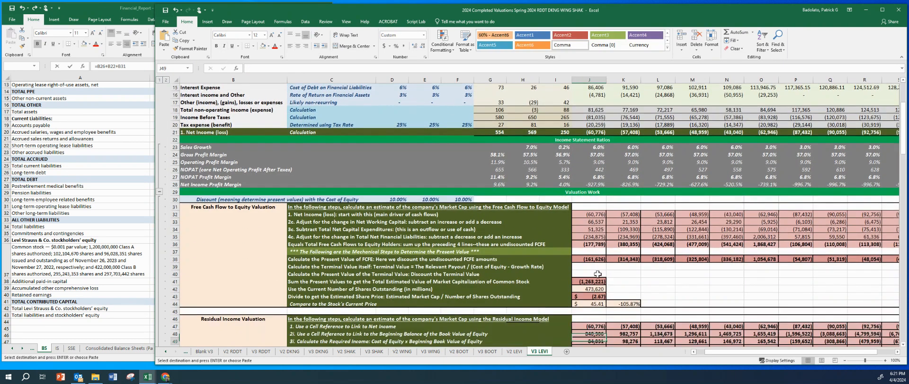
{"action": "key", "text": "Up"}
{"action": "key", "text": "Up"}
{"action": "key", "text": "Up"}
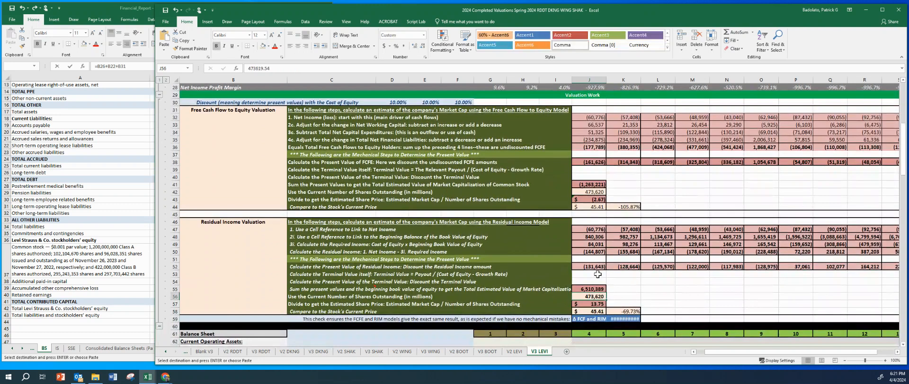
{"action": "key", "text": "ctrl+v"}
Set the stock's current price in J58 of the Residual Income Valuation to 20.97
{"action": "key", "text": "Down"}
{"action": "key", "text": "Down"}
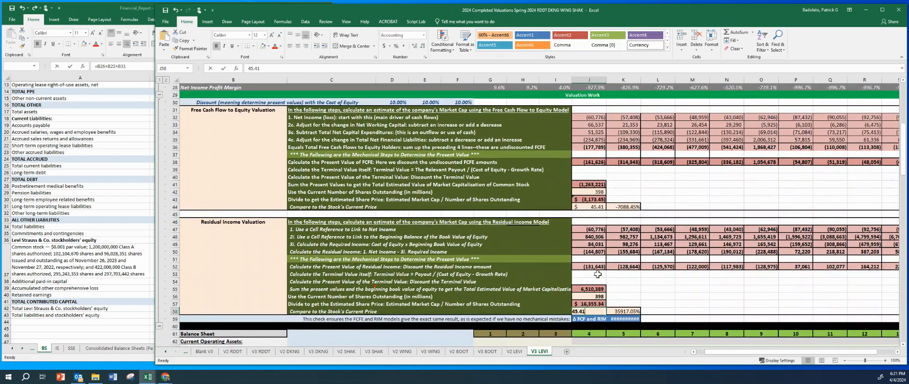
{"action": "type", "text": "20.97"}
{"action": "key", "text": "Return"}
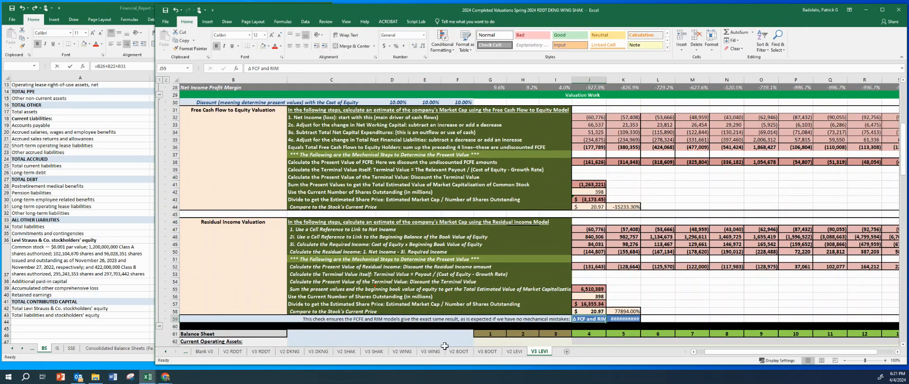
Copy the balance sheet labels, assumptions and historical figures in B63:I94 of V2 LEVI and return to the balance sheet of V3 LEVI
{"action": "left_click", "coordinate": [506, 352]}
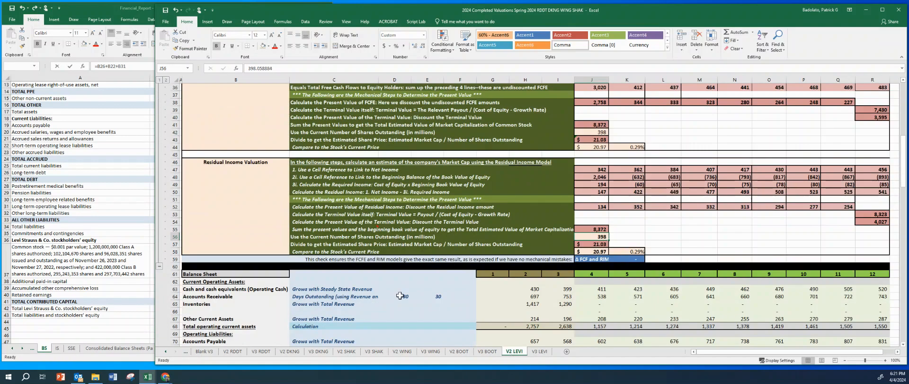
{"action": "left_click", "coordinate": [283, 303]}
{"action": "left_click_drag", "start_coordinate": [214, 290], "coordinate": [567, 221]}
{"action": "key", "text": "ctrl+c"}
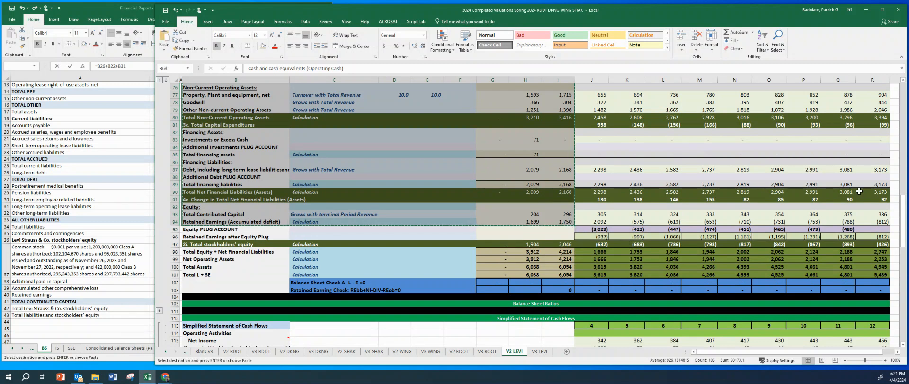
{"action": "left_click_drag", "start_coordinate": [905, 208], "coordinate": [904, 175]}
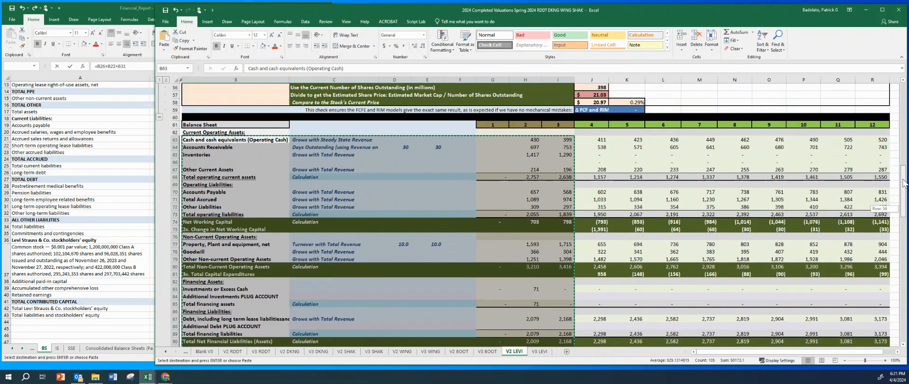
{"action": "left_click", "coordinate": [542, 353]}
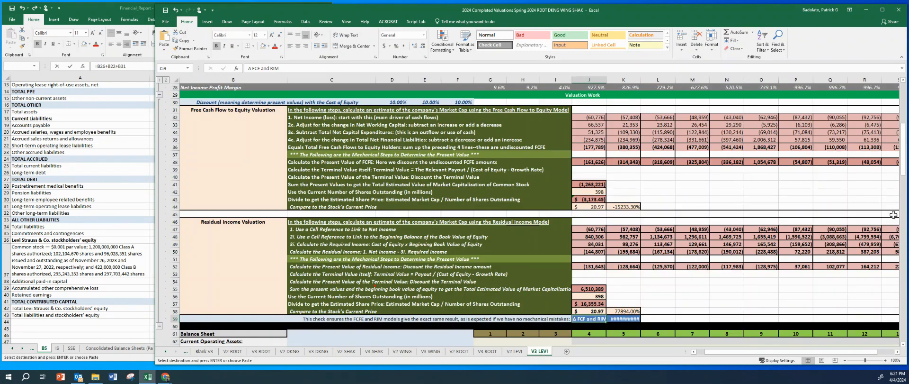
{"action": "scroll", "coordinate": [411, 134], "scroll_direction": "down", "scroll_amount": 9}
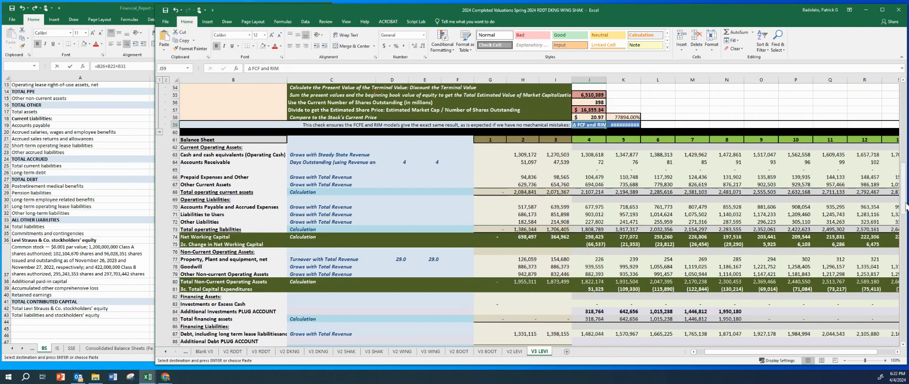
{"action": "left_click", "coordinate": [190, 148]}
{"action": "key", "text": "ctrl+v"}
{"action": "key", "text": "ctrl+z"}
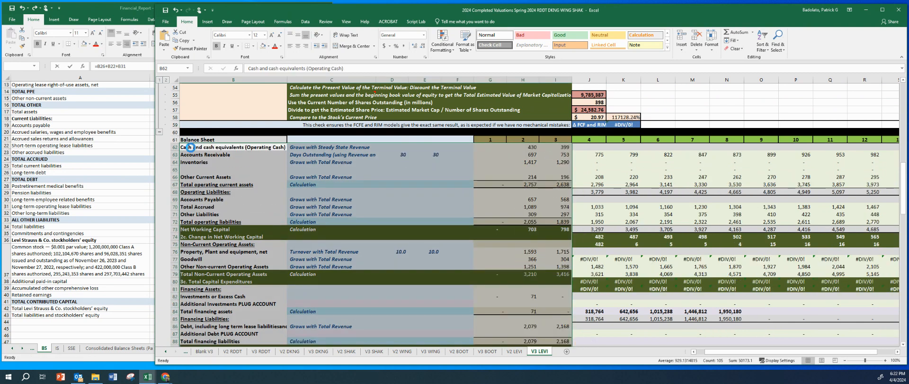
Paste the copied balance sheet block at B63 of V3 LEVI
{"action": "left_click", "coordinate": [190, 156]}
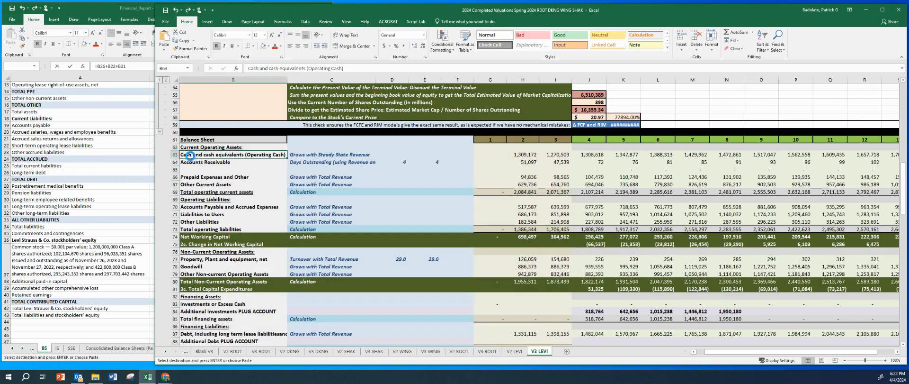
{"action": "key", "text": "ctrl+v"}
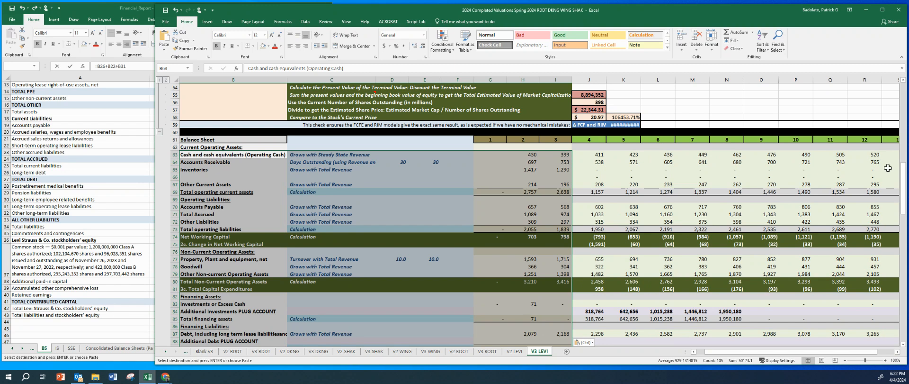
Examine the retained earnings check formula in I103 and the stockholders' equity changes on the SSE sheet of the Financial_Report workbook
{"action": "left_click_drag", "start_coordinate": [903, 187], "coordinate": [906, 205]}
{"action": "scroll", "coordinate": [564, 314], "scroll_direction": "down", "scroll_amount": 2}
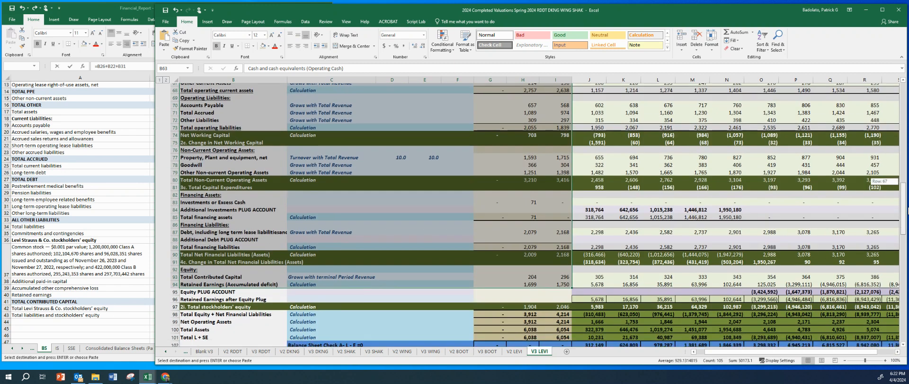
{"action": "left_click", "coordinate": [564, 314]}
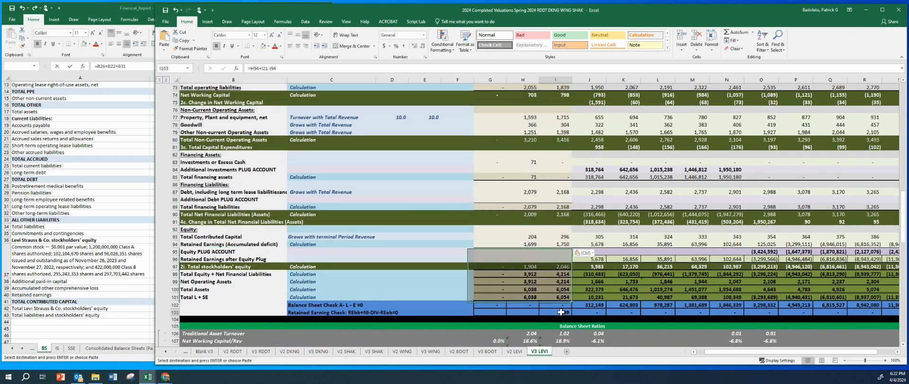
{"action": "left_click", "coordinate": [292, 70]}
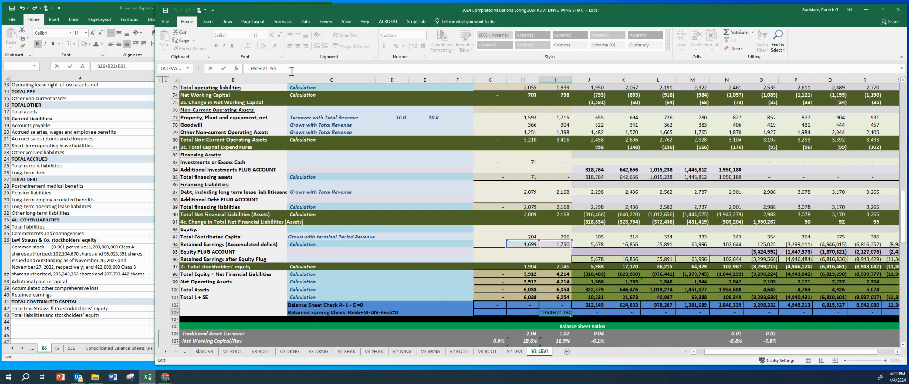
{"action": "left_click", "coordinate": [69, 238]}
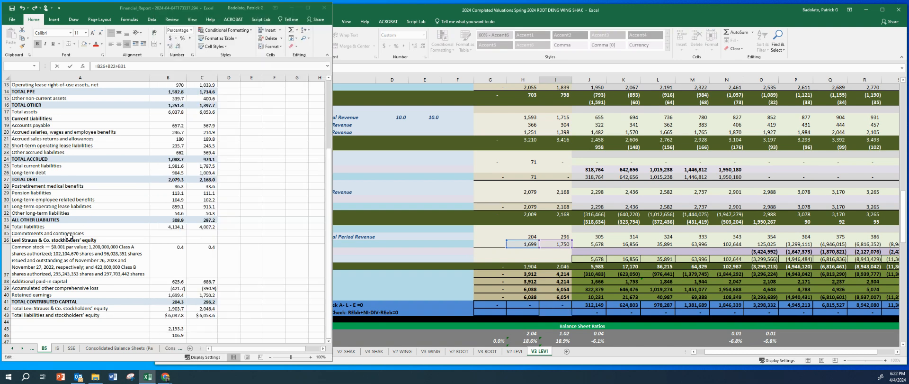
{"action": "left_click", "coordinate": [77, 351]}
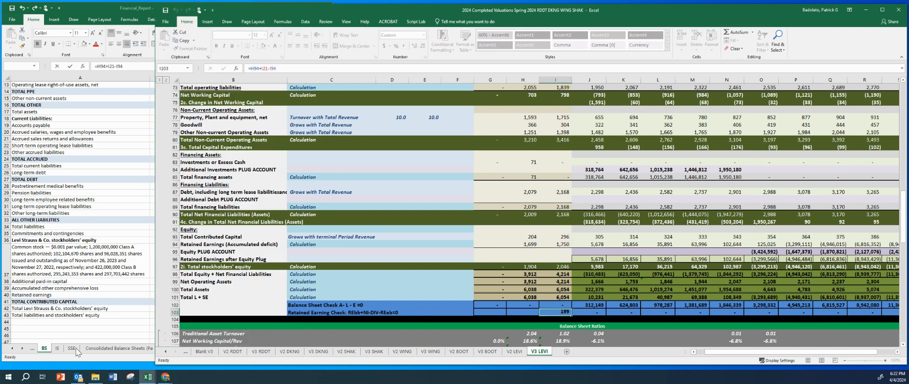
{"action": "left_click", "coordinate": [104, 309]}
{"action": "left_click", "coordinate": [72, 348]}
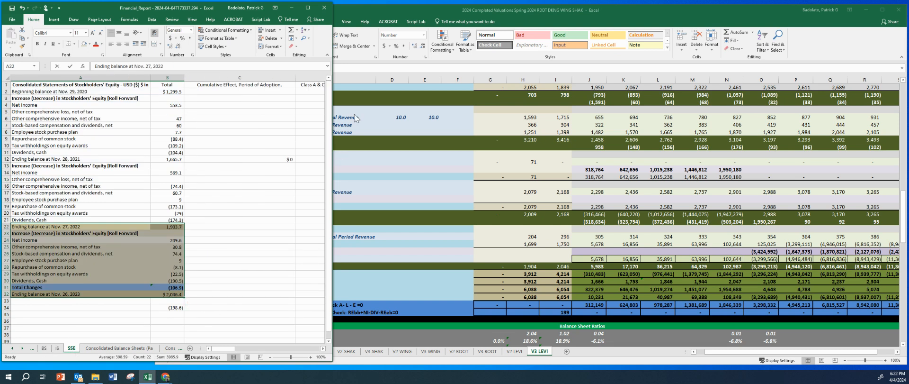
Switch back to the valuation workbook and subtract 198.6 in the retained earnings check, making I103 =H94+I21-I94-198.6
{"action": "left_click", "coordinate": [355, 70]}
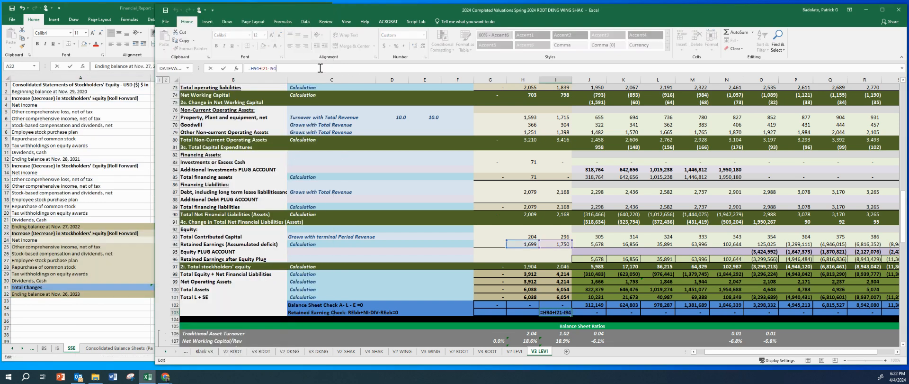
{"action": "type", "text": "-19.6"}
{"action": "key", "text": "Return"}
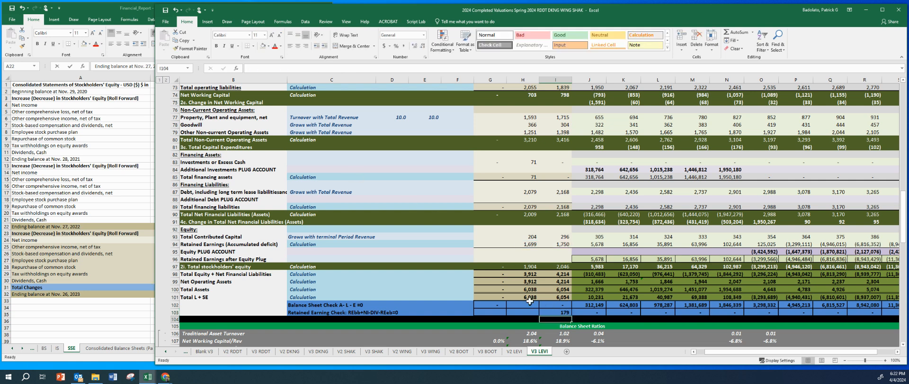
{"action": "left_click", "coordinate": [563, 313]}
{"action": "left_click", "coordinate": [285, 69]}
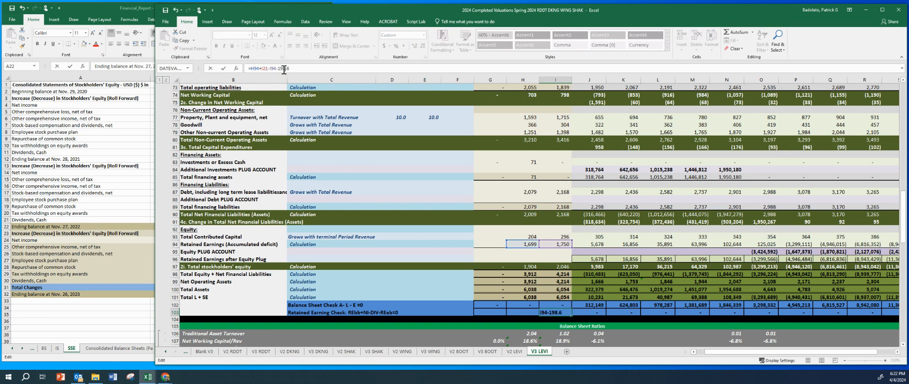
{"action": "key", "text": "Return"}
Clear the Additional Investments PLUG values in J84:N84 and the Equity PLUG values in O95:T95
{"action": "left_click", "coordinate": [593, 243]}
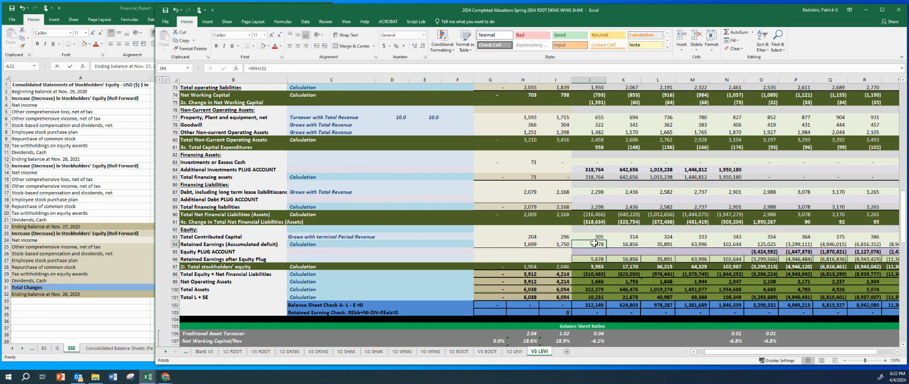
{"action": "left_click_drag", "start_coordinate": [592, 169], "coordinate": [717, 169]}
{"action": "key", "text": "Delete"}
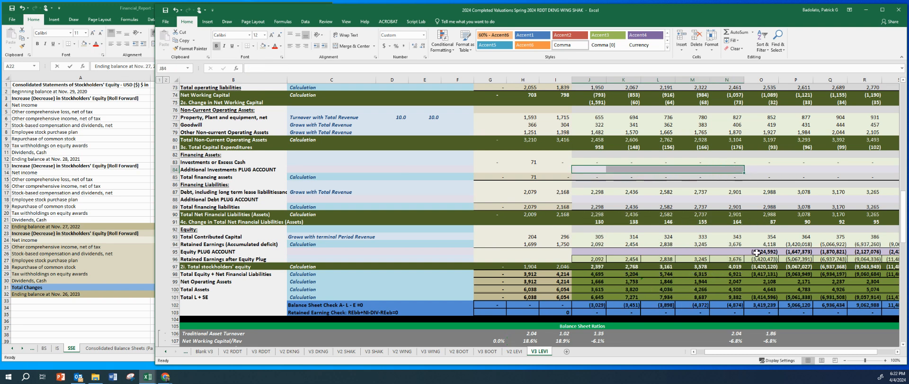
{"action": "left_click", "coordinate": [760, 252]}
{"action": "left_click_drag", "start_coordinate": [761, 253], "coordinate": [839, 254]}
{"action": "key", "text": "Delete"}
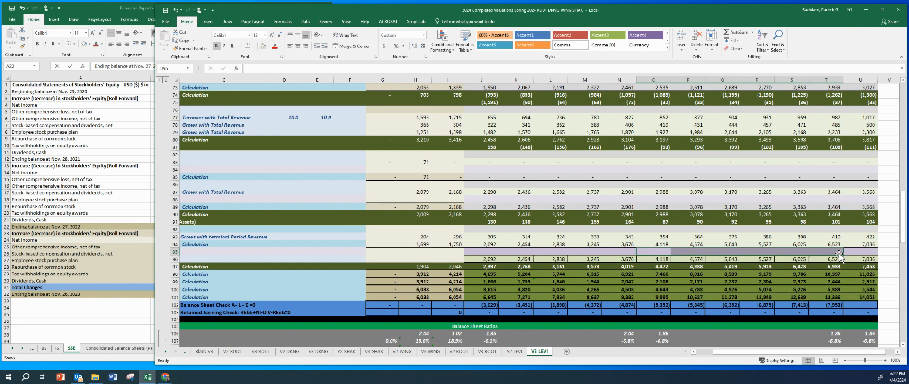
Review the initial, secondary and terminal forecast year headers above the V3 LEVI income statement
{"action": "left_click", "coordinate": [481, 281]}
{"action": "left_click_drag", "start_coordinate": [904, 231], "coordinate": [903, 121]}
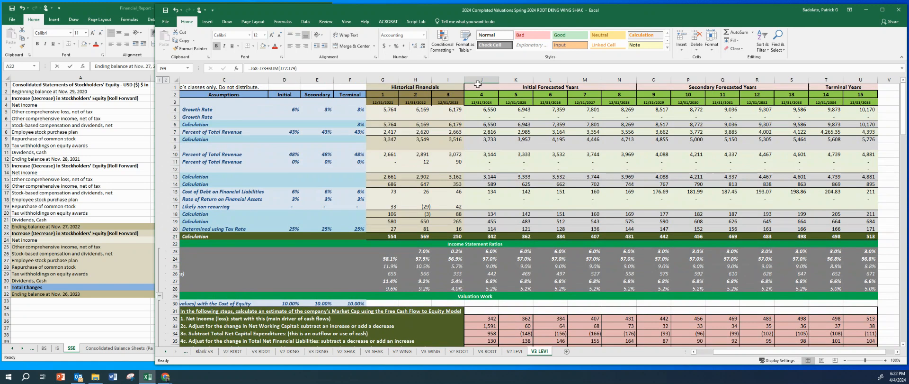
{"action": "left_click_drag", "start_coordinate": [478, 87], "coordinate": [605, 100]}
{"action": "left_click", "coordinate": [647, 86]}
{"action": "left_click_drag", "start_coordinate": [647, 86], "coordinate": [728, 102]}
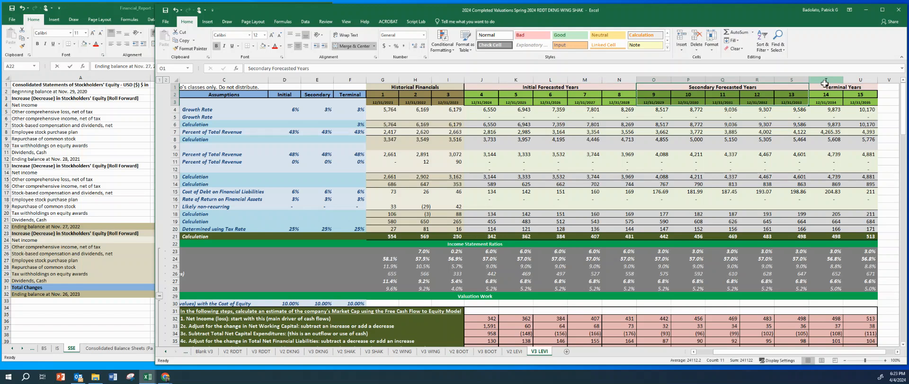
{"action": "left_click", "coordinate": [824, 87]}
{"action": "left_click_drag", "start_coordinate": [824, 87], "coordinate": [835, 98]}
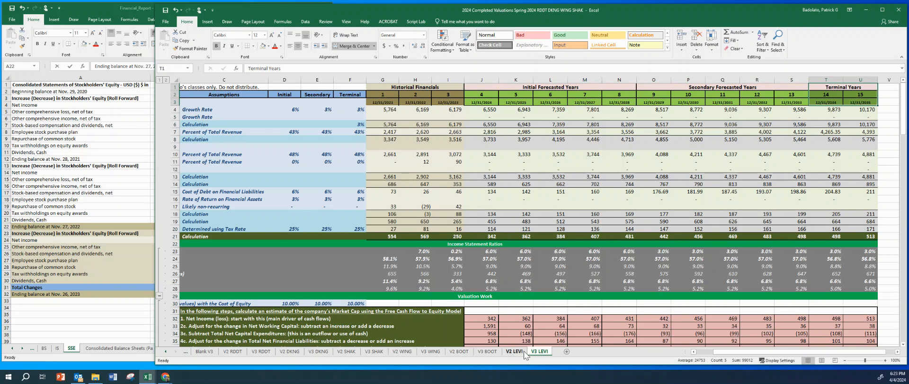
Examine the Free Cash Flow to Equity and Residual Income valuations, and select the initial revenue growth rate in D4
{"action": "mouse_move", "coordinate": [906, 124]}
{"action": "left_mouse_down"}
{"action": "mouse_move", "coordinate": [906, 192]}
{"action": "mouse_move", "coordinate": [906, 135]}
{"action": "left_mouse_up"}
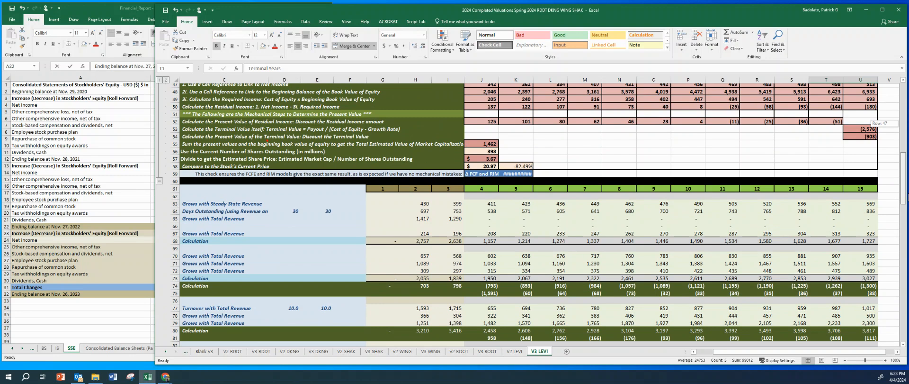
{"action": "left_click_drag", "start_coordinate": [906, 192], "coordinate": [906, 189]}
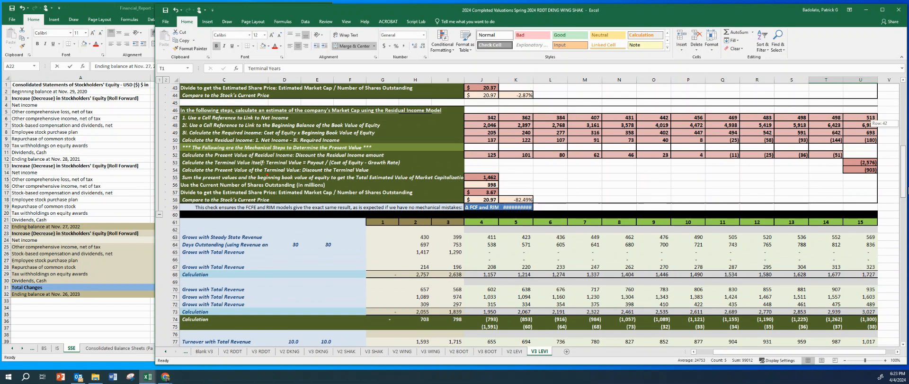
{"action": "left_click_drag", "start_coordinate": [906, 189], "coordinate": [906, 184]}
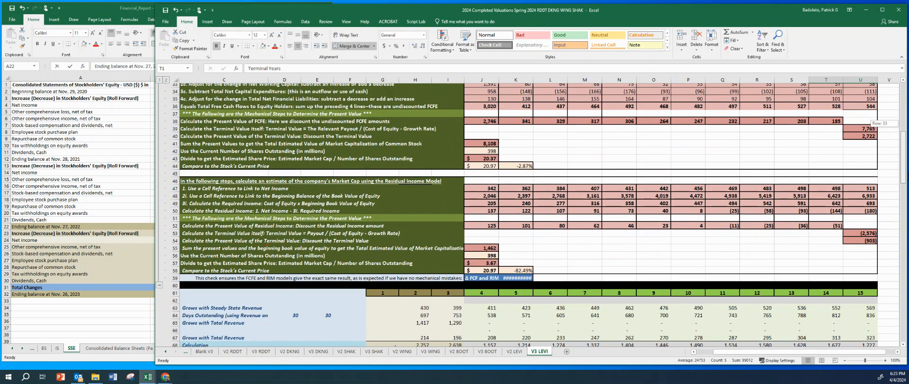
{"action": "left_click_drag", "start_coordinate": [903, 124], "coordinate": [904, 158]}
{"action": "left_click_drag", "start_coordinate": [905, 182], "coordinate": [905, 113]}
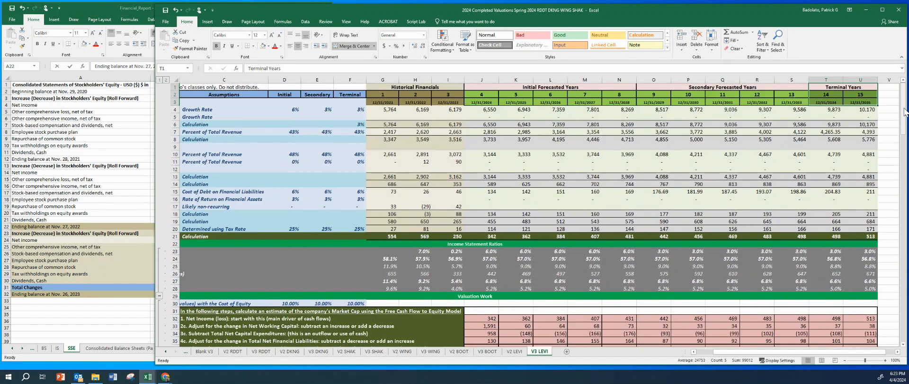
{"action": "left_click", "coordinate": [291, 109]}
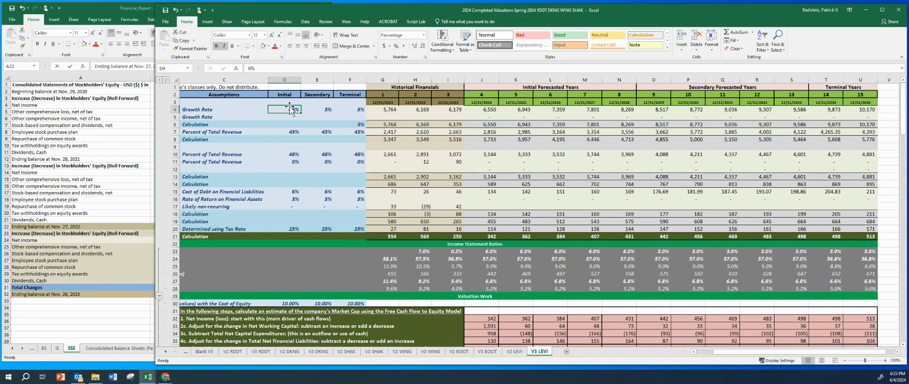
Set the revenue growth rate to 12% for the initial period and 10% for the secondary period
{"action": "type", "text": "10"}
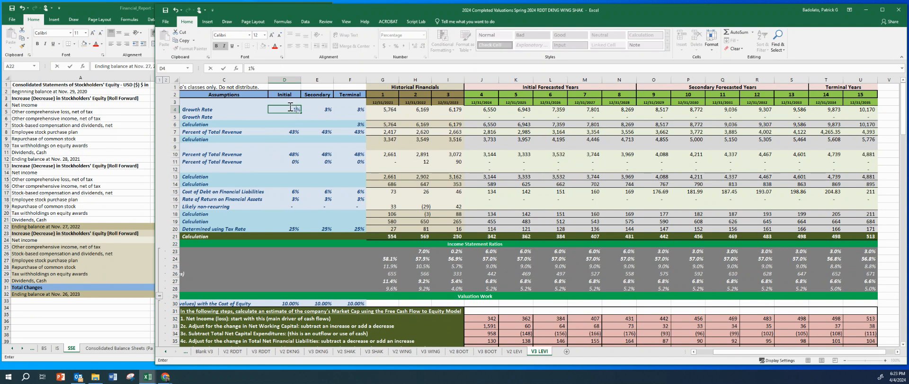
{"action": "key", "text": "Tab"}
{"action": "type", "text": "10"}
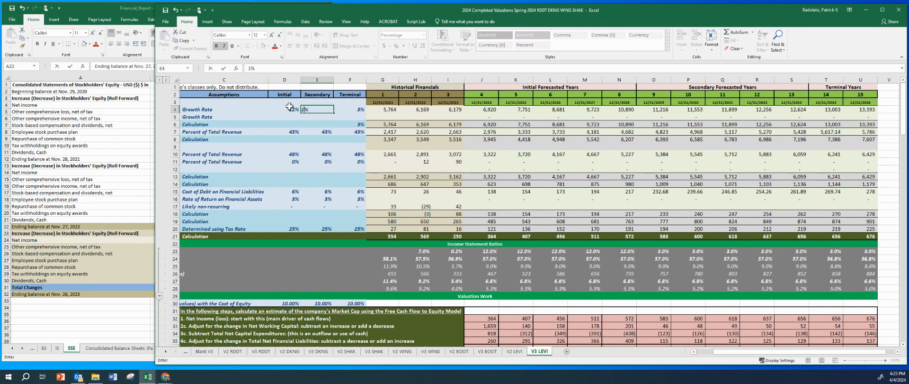
{"action": "key", "text": "Tab"}
Set Cost of Revenue to 40% of total revenue for the initial, secondary and terminal periods in D7:F7
{"action": "key", "text": "Down"}
{"action": "key", "text": "Down"}
{"action": "key", "text": "Down"}
{"action": "key", "text": "Left"}
{"action": "key", "text": "Left"}
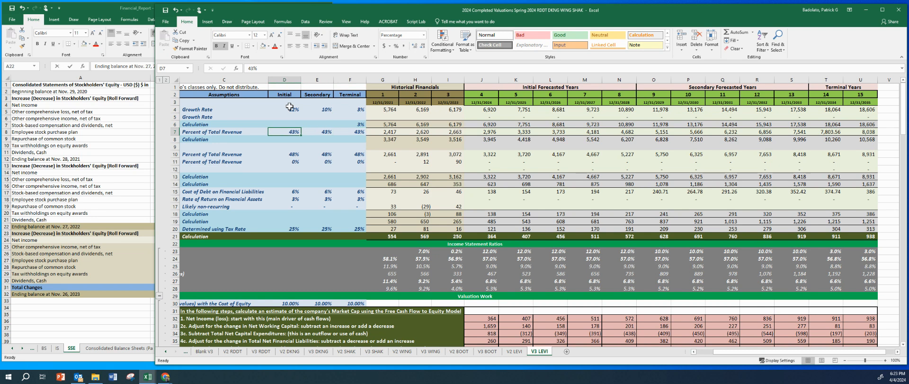
{"action": "type", "text": "40"}
{"action": "key", "text": "Tab"}
{"action": "type", "text": "40"}
{"action": "key", "text": "Tab"}
{"action": "type", "text": "40"}
Set Selling, General and Administrative to 45% of total revenue for all three forecast periods in D10:F10
{"action": "key", "text": "Down"}
{"action": "key", "text": "Down"}
{"action": "key", "text": "Down"}
{"action": "key", "text": "Left"}
{"action": "key", "text": "Left"}
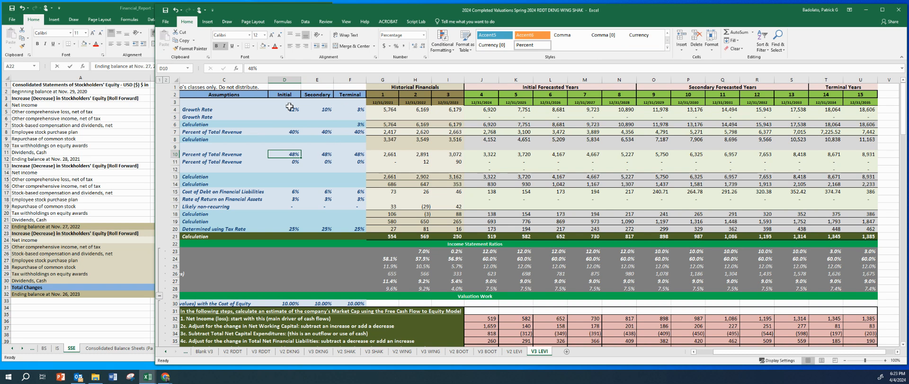
{"action": "type", "text": "45"}
{"action": "key", "text": "Tab"}
{"action": "type", "text": "45"}
{"action": "key", "text": "Tab"}
{"action": "type", "text": "45"}
{"action": "key", "text": "Return"}
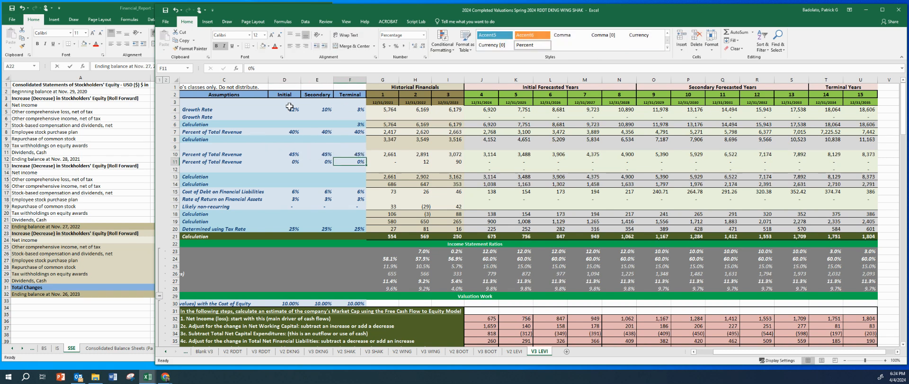
Review the income statement ratios and the estimated share prices in both valuation models under the new assumptions
{"action": "key", "text": "Down"}
{"action": "key", "text": "Down"}
{"action": "key", "text": "Down"}
{"action": "key", "text": "Down"}
{"action": "key", "text": "Down"}
{"action": "key", "text": "Down"}
{"action": "key", "text": "Down"}
{"action": "key", "text": "Down"}
{"action": "key", "text": "Down"}
{"action": "key", "text": "Down"}
{"action": "key", "text": "Down"}
{"action": "key", "text": "Down"}
{"action": "key", "text": "Down"}
{"action": "key", "text": "Down"}
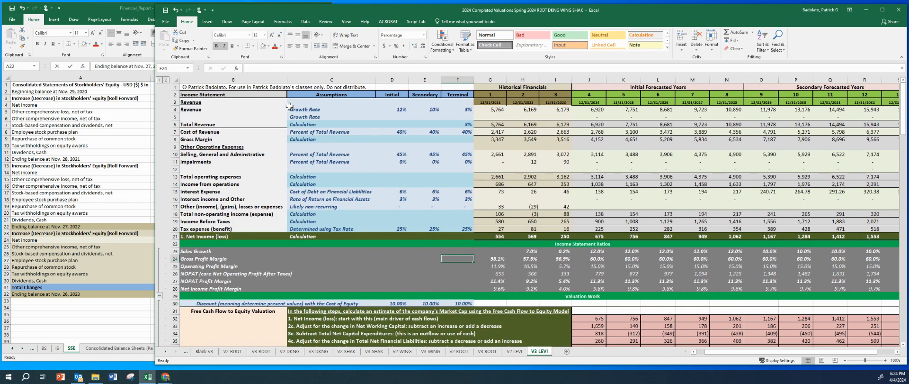
{"action": "key", "text": "Down"}
{"action": "key", "text": "Down"}
{"action": "key", "text": "Down"}
{"action": "key", "text": "Down"}
{"action": "key", "text": "Down"}
{"action": "key", "text": "Down"}
{"action": "key", "text": "Down"}
{"action": "key", "text": "Down"}
{"action": "key", "text": "Down"}
{"action": "key", "text": "Down"}
{"action": "key", "text": "Down"}
{"action": "key", "text": "Down"}
{"action": "key", "text": "Down"}
{"action": "key", "text": "Down"}
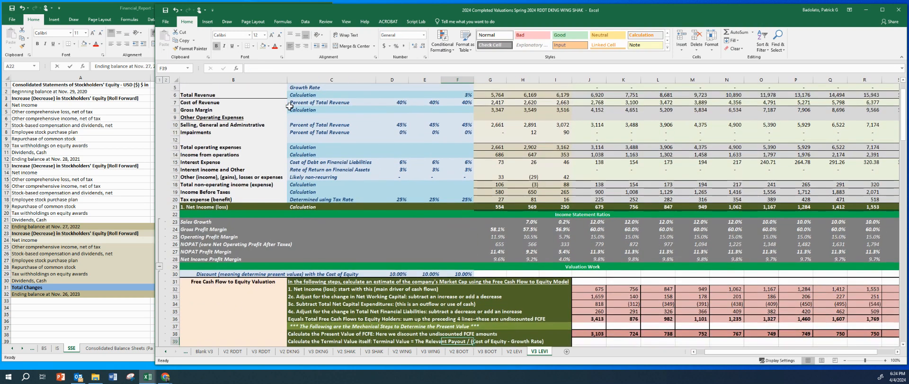
{"action": "key", "text": "Down"}
{"action": "key", "text": "Down"}
{"action": "key", "text": "Down"}
{"action": "key", "text": "Down"}
{"action": "key", "text": "Down"}
{"action": "key", "text": "Down"}
{"action": "key", "text": "Down"}
{"action": "key", "text": "Down"}
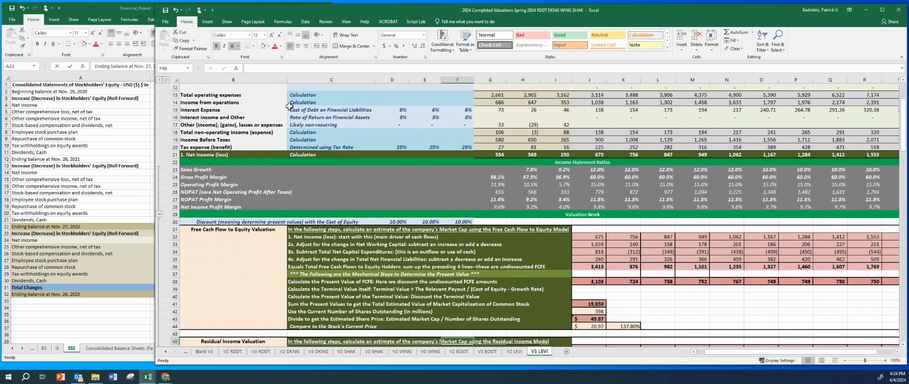
{"action": "key", "text": "Down"}
{"action": "key", "text": "Down"}
{"action": "key", "text": "Down"}
{"action": "key", "text": "Down"}
{"action": "key", "text": "Down"}
{"action": "key", "text": "Down"}
{"action": "key", "text": "Down"}
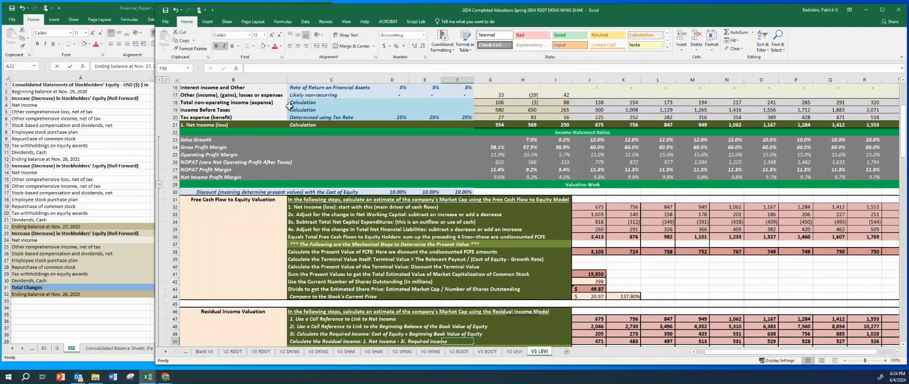
{"action": "key", "text": "Down"}
{"action": "key", "text": "Down"}
{"action": "key", "text": "Down"}
{"action": "key", "text": "Down"}
{"action": "key", "text": "Down"}
{"action": "key", "text": "Down"}
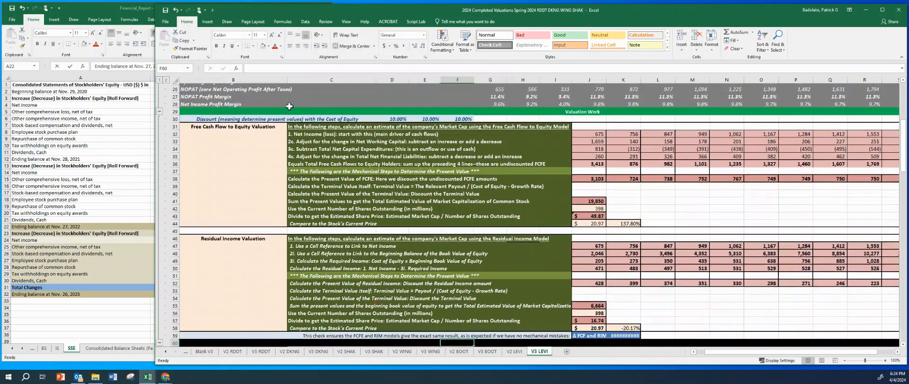
{"action": "key", "text": "Down"}
{"action": "key", "text": "Down"}
{"action": "key", "text": "Down"}
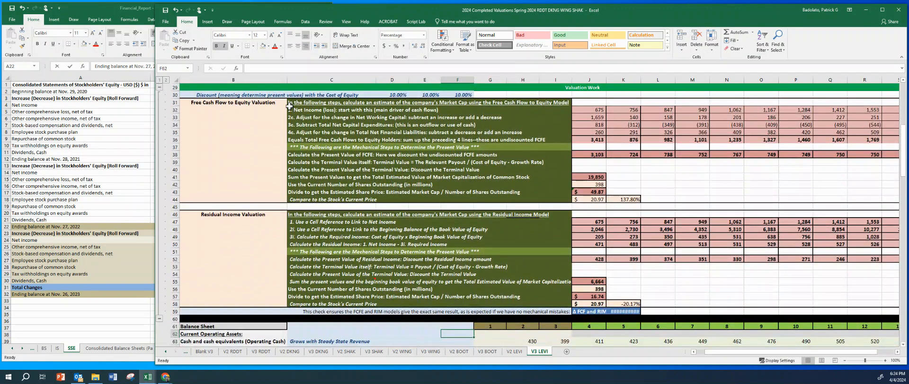
Examine the forecast balance sheet down to the Balance Sheet Check row and across to the terminal years
{"action": "key", "text": "Down"}
{"action": "key", "text": "Down"}
{"action": "key", "text": "Down"}
{"action": "key", "text": "Down"}
{"action": "key", "text": "Down"}
{"action": "key", "text": "Down"}
{"action": "key", "text": "Down"}
{"action": "key", "text": "Down"}
{"action": "key", "text": "Down"}
{"action": "key", "text": "Down"}
{"action": "key", "text": "Down"}
{"action": "key", "text": "Down"}
{"action": "key", "text": "Down"}
{"action": "key", "text": "Down"}
{"action": "key", "text": "Down"}
{"action": "key", "text": "Down"}
{"action": "key", "text": "Down"}
{"action": "key", "text": "Down"}
{"action": "key", "text": "Down"}
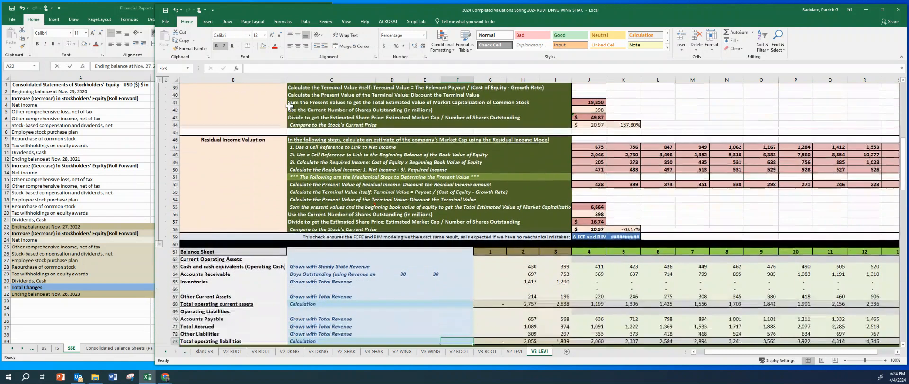
{"action": "key", "text": "Down"}
{"action": "key", "text": "Down"}
{"action": "key", "text": "Down"}
{"action": "key", "text": "Down"}
{"action": "key", "text": "Down"}
{"action": "key", "text": "Down"}
{"action": "key", "text": "Down"}
{"action": "key", "text": "Down"}
{"action": "key", "text": "Down"}
{"action": "key", "text": "Down"}
{"action": "key", "text": "Down"}
{"action": "key", "text": "Down"}
{"action": "key", "text": "Down"}
{"action": "key", "text": "Down"}
{"action": "key", "text": "Down"}
{"action": "key", "text": "Down"}
{"action": "key", "text": "Down"}
{"action": "key", "text": "Down"}
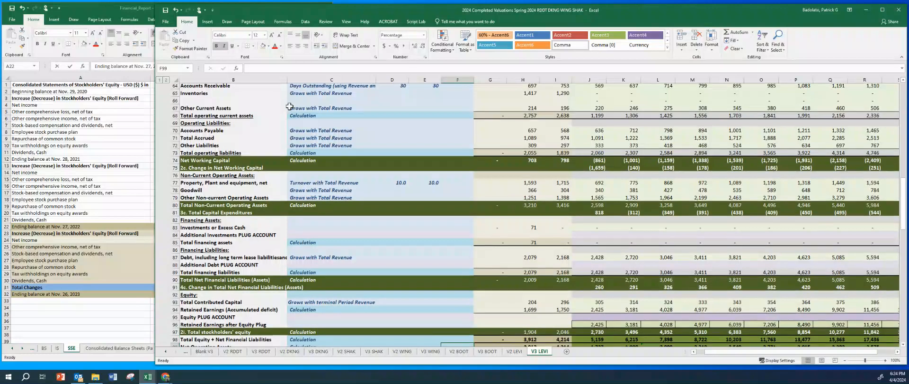
{"action": "key", "text": "Down"}
{"action": "key", "text": "Down"}
{"action": "key", "text": "Down"}
{"action": "key", "text": "Down"}
{"action": "key", "text": "Down"}
{"action": "key", "text": "Down"}
{"action": "key", "text": "Down"}
{"action": "key", "text": "Down"}
{"action": "key", "text": "Down"}
{"action": "key", "text": "Down"}
{"action": "key", "text": "Down"}
{"action": "key", "text": "Down"}
{"action": "key", "text": "Down"}
{"action": "key", "text": "Down"}
{"action": "key", "text": "Down"}
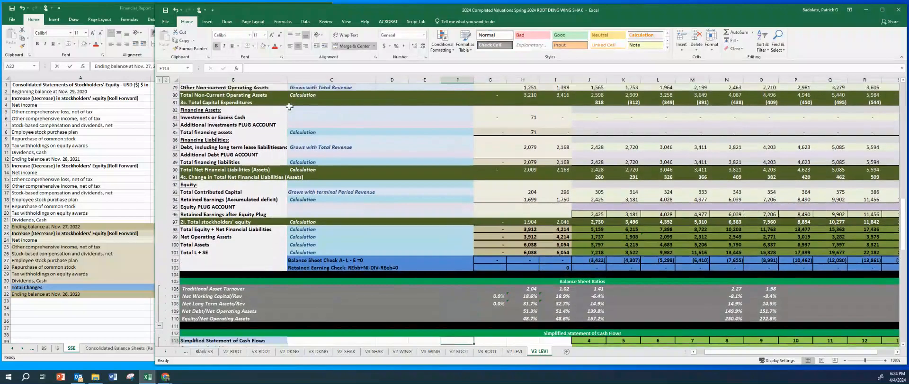
{"action": "key", "text": "Right"}
{"action": "key", "text": "Right"}
{"action": "key", "text": "Right"}
{"action": "key", "text": "Right"}
{"action": "key", "text": "Right"}
{"action": "key", "text": "Right"}
{"action": "key", "text": "Right"}
{"action": "key", "text": "Right"}
{"action": "key", "text": "Right"}
{"action": "key", "text": "Right"}
{"action": "key", "text": "Right"}
{"action": "key", "text": "Right"}
{"action": "key", "text": "Right"}
{"action": "key", "text": "Right"}
{"action": "key", "text": "Right"}
{"action": "key", "text": "Right"}
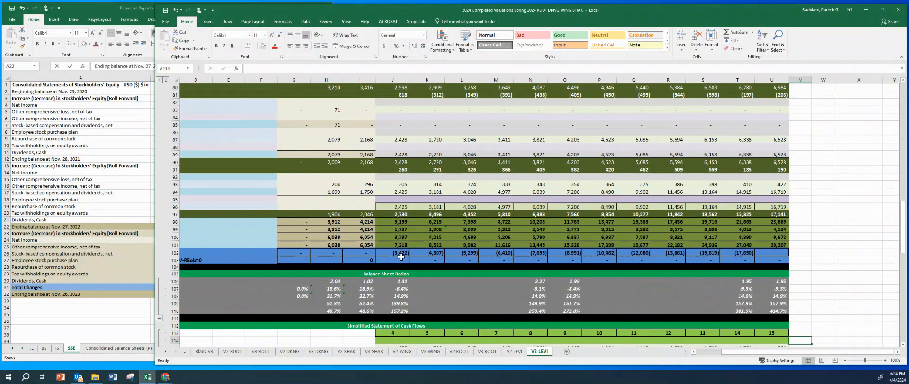
Copy the Balance Sheet Check differences in J102:L102 one by one as values into the Equity PLUG cells J95:L95
{"action": "left_click", "coordinate": [398, 252]}
{"action": "key", "text": "ctrl+c"}
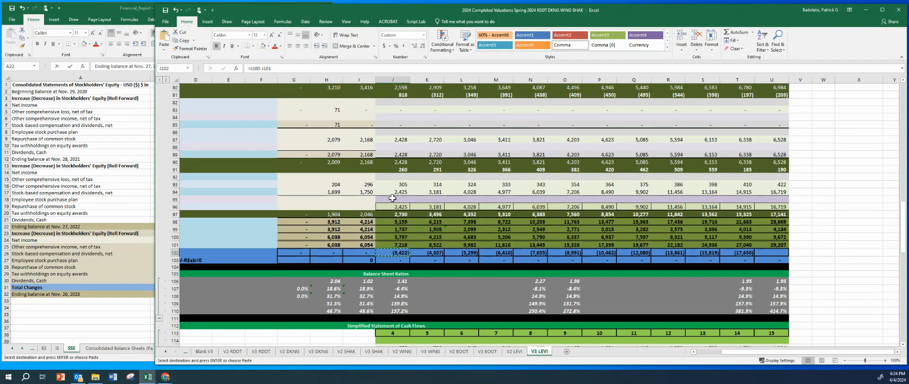
{"action": "right_click", "coordinate": [392, 198]}
{"action": "left_click", "coordinate": [415, 231]}
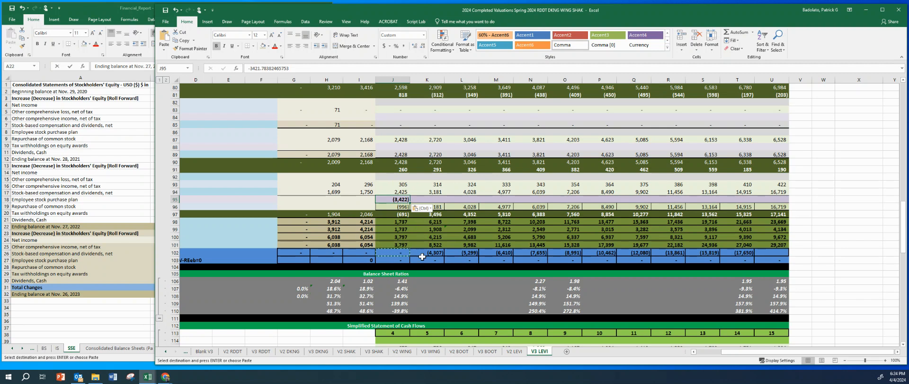
{"action": "right_click", "coordinate": [429, 201]}
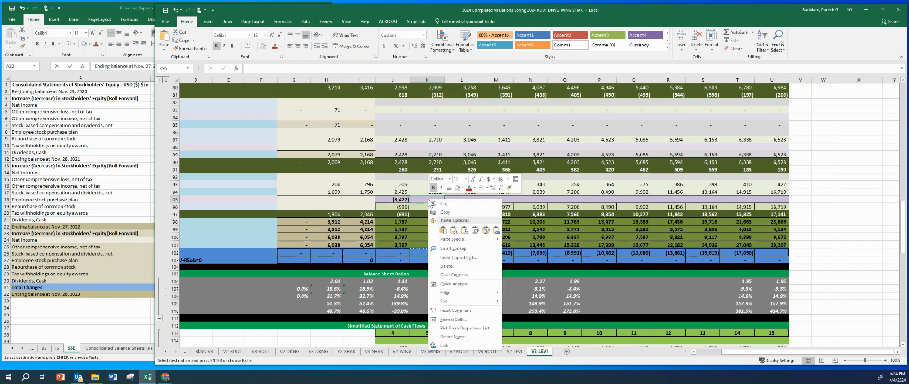
{"action": "left_click", "coordinate": [454, 230]}
{"action": "left_click", "coordinate": [453, 252]}
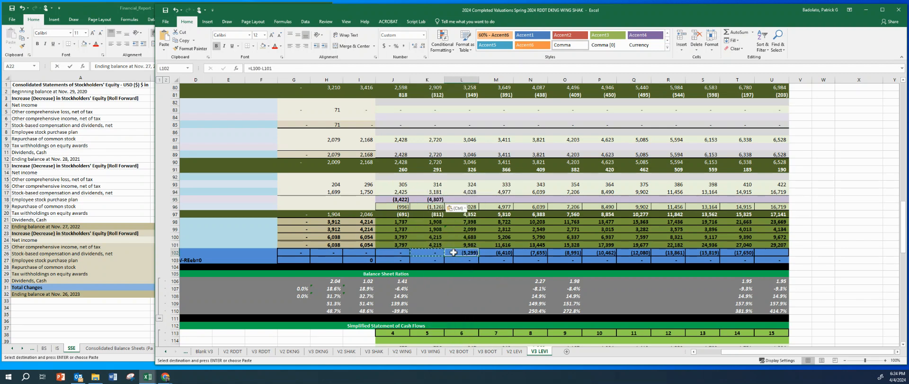
{"action": "right_click", "coordinate": [463, 201]}
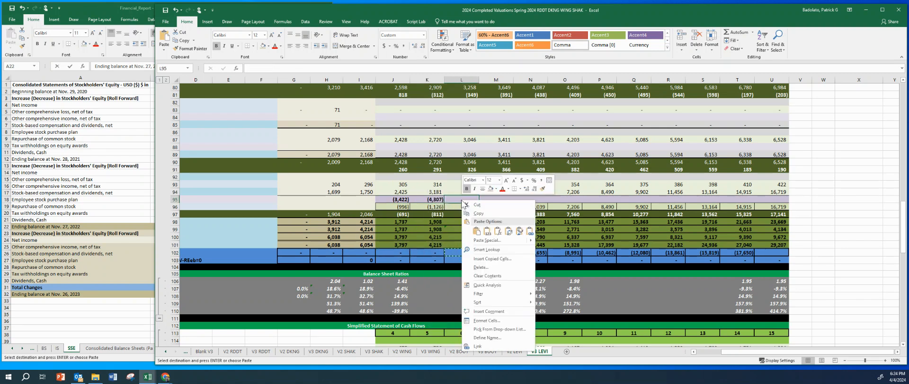
{"action": "left_click", "coordinate": [486, 231]}
Copy the Balance Sheet Check differences in M102:O102 one by one as values into the Equity PLUG cells M95:O95
{"action": "left_click", "coordinate": [496, 253]}
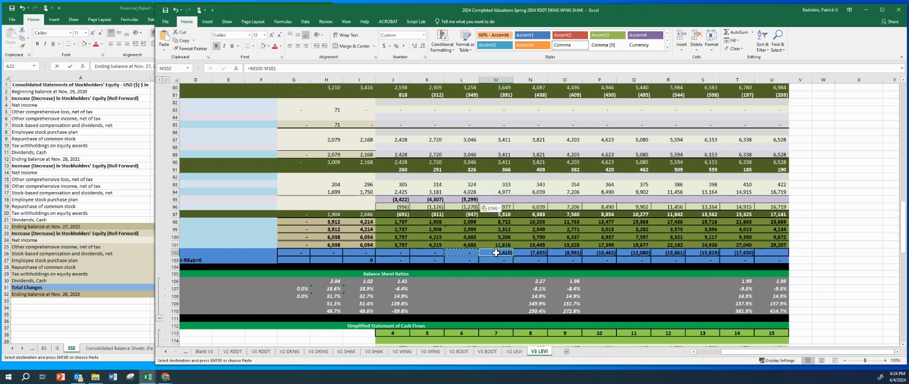
{"action": "key", "text": "ctrl+c"}
{"action": "right_click", "coordinate": [498, 199]}
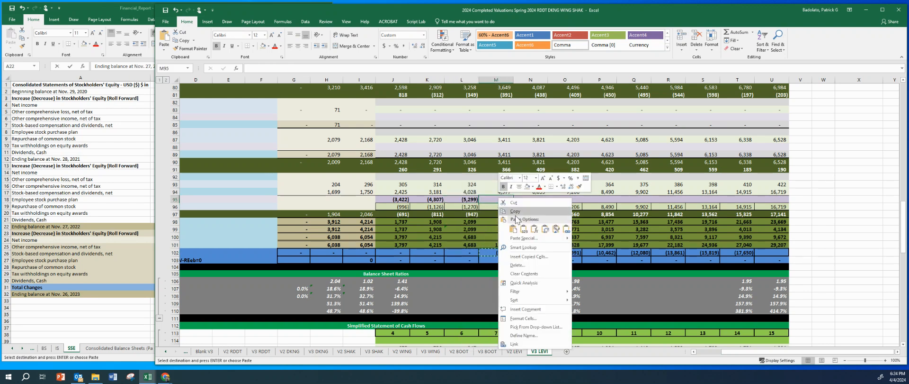
{"action": "left_click", "coordinate": [524, 229]}
{"action": "left_click", "coordinate": [530, 253]}
{"action": "key", "text": "ctrl+c"}
{"action": "right_click", "coordinate": [528, 199]}
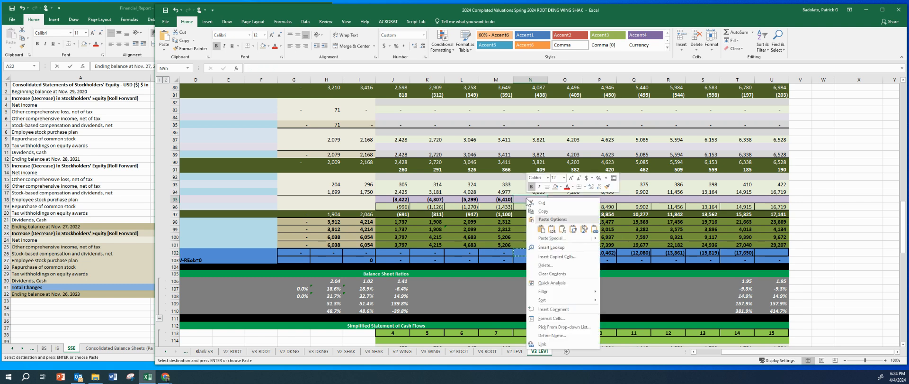
{"action": "left_click", "coordinate": [551, 229]}
{"action": "left_click", "coordinate": [560, 253]}
{"action": "key", "text": "ctrl+c"}
{"action": "right_click", "coordinate": [572, 199]}
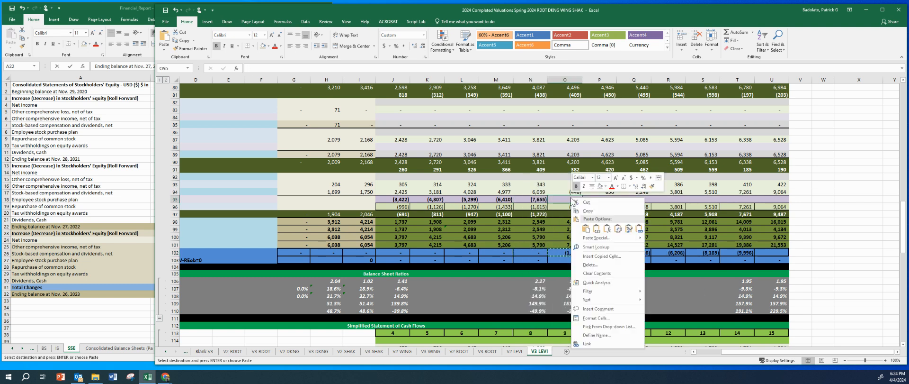
{"action": "left_click", "coordinate": [590, 229]}
Copy the Balance Sheet Check differences in P102:R102 one by one as values into the Equity PLUG cells P95:R95
{"action": "left_click", "coordinate": [598, 252]}
{"action": "key", "text": "ctrl+c"}
{"action": "right_click", "coordinate": [605, 200]}
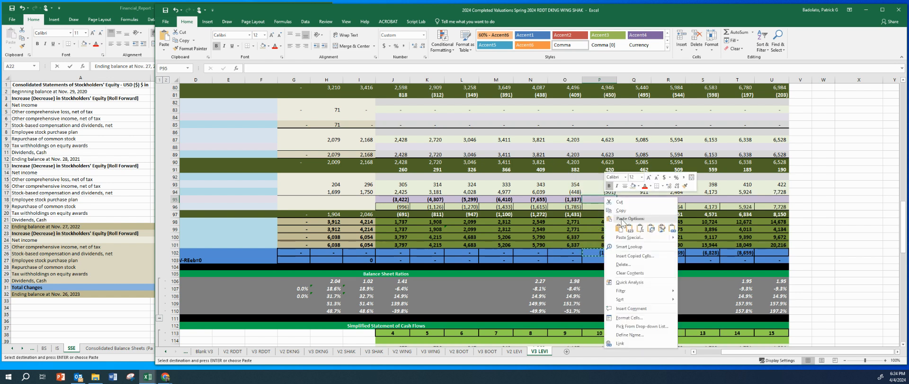
{"action": "left_click", "coordinate": [630, 229]}
{"action": "left_click", "coordinate": [633, 253]}
{"action": "key", "text": "ctrl+c"}
{"action": "right_click", "coordinate": [633, 199]}
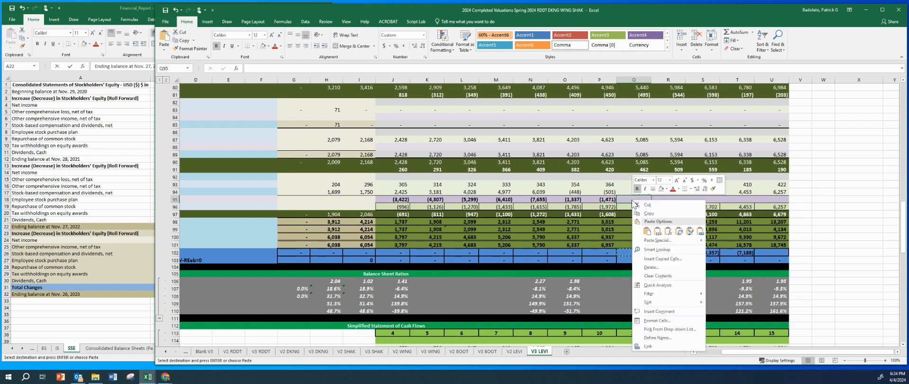
{"action": "left_click", "coordinate": [658, 231]}
{"action": "left_click", "coordinate": [668, 252]}
{"action": "key", "text": "ctrl+c"}
{"action": "right_click", "coordinate": [669, 200]}
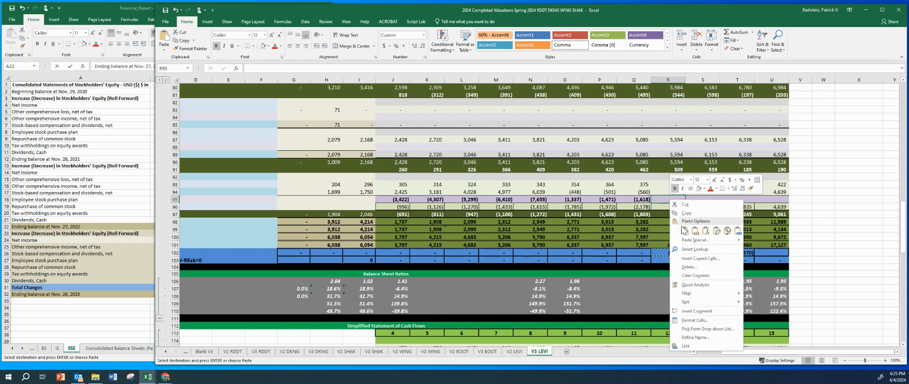
{"action": "left_click", "coordinate": [695, 231]}
Copy the Balance Sheet Check differences in S102 and T102 as values into S95 and T95 and end copy mode
{"action": "left_click", "coordinate": [700, 251]}
{"action": "key", "text": "ctrl+c"}
{"action": "right_click", "coordinate": [703, 199]}
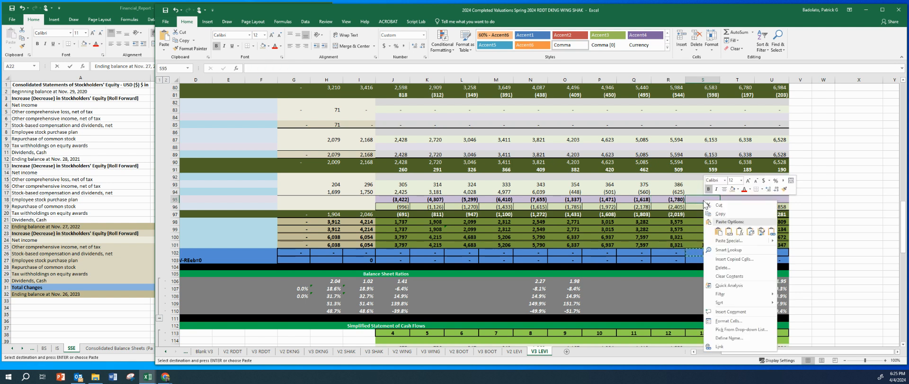
{"action": "left_click", "coordinate": [728, 231]}
{"action": "left_click", "coordinate": [738, 254]}
{"action": "key", "text": "ctrl+c"}
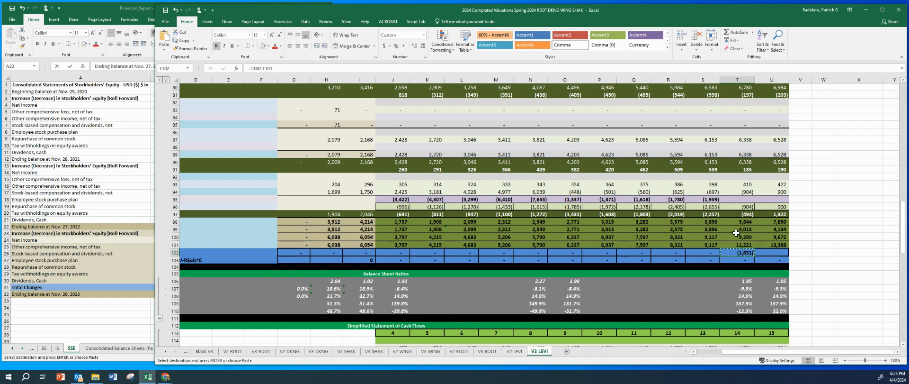
{"action": "right_click", "coordinate": [739, 199]}
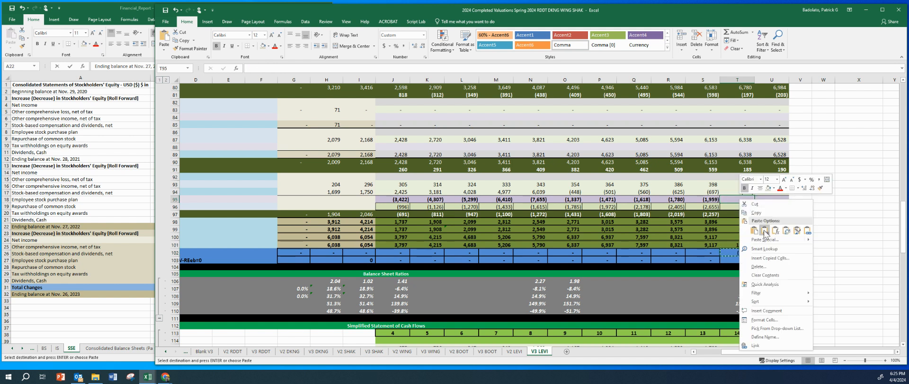
{"action": "left_click", "coordinate": [764, 230]}
{"action": "key", "text": "Escape"}
{"action": "key", "text": "Escape"}
Review the forecast assumptions and income statement at the top of the sheet, with the initial revenue growth rate in D4 selected
{"action": "left_click_drag", "start_coordinate": [905, 230], "coordinate": [904, 113]}
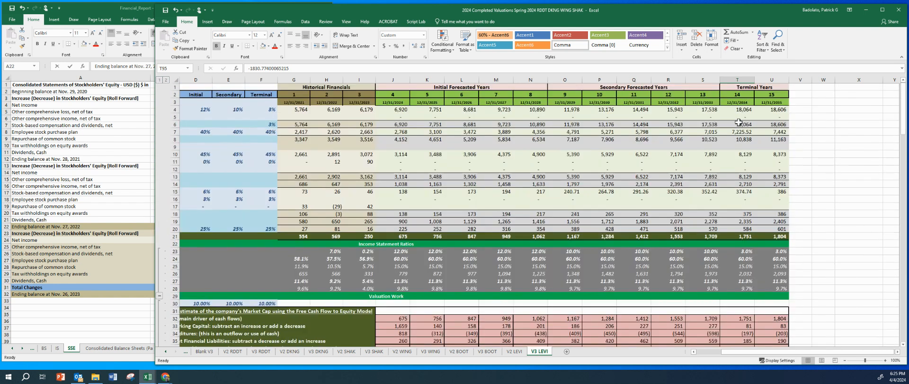
{"action": "left_click", "coordinate": [307, 183]}
{"action": "key", "text": "Home"}
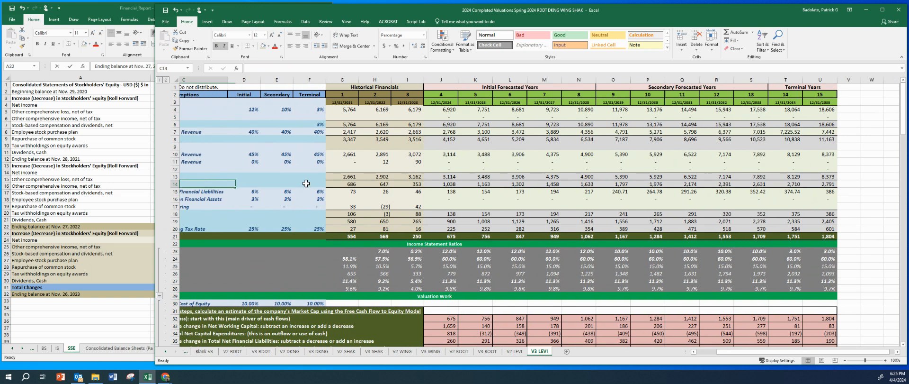
{"action": "left_click", "coordinate": [405, 111]}
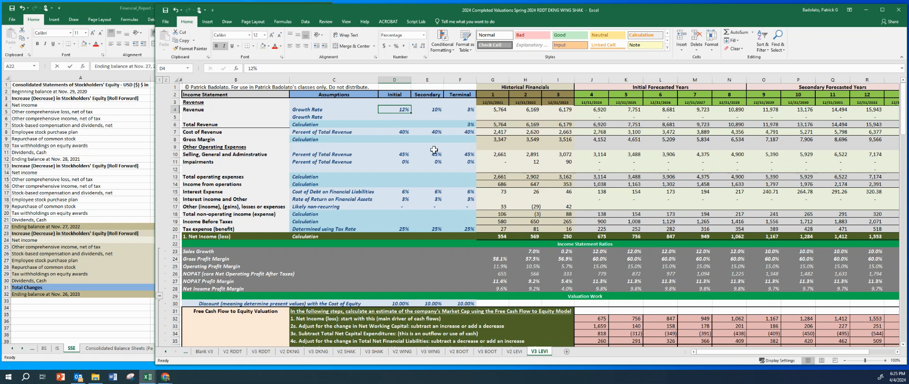
Bring up the Simplified Statement of Cash Flows through the terminal years and widen the workbook window
{"action": "left_click_drag", "start_coordinate": [907, 122], "coordinate": [901, 285]}
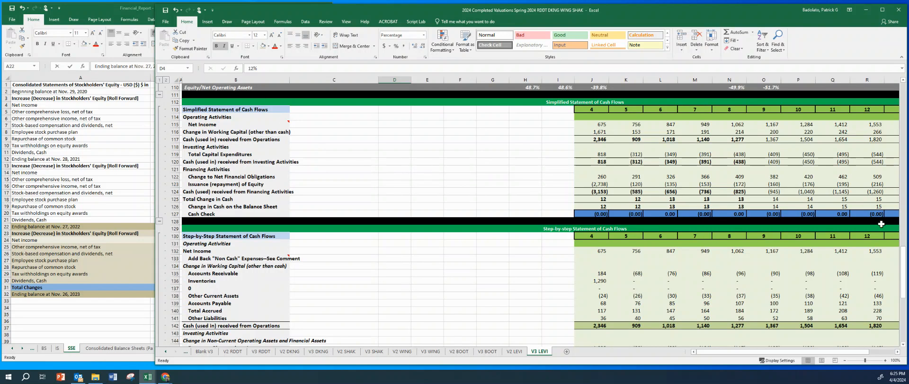
{"action": "left_click", "coordinate": [898, 351]}
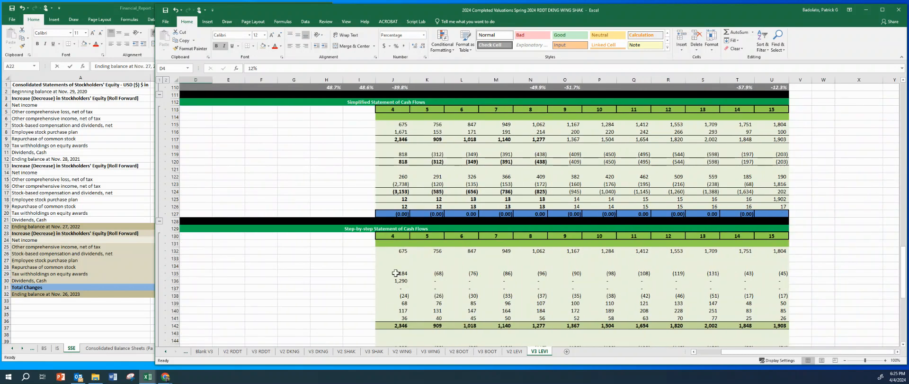
{"action": "left_click_drag", "start_coordinate": [155, 236], "coordinate": [88, 236]}
{"action": "left_click", "coordinate": [147, 199]}
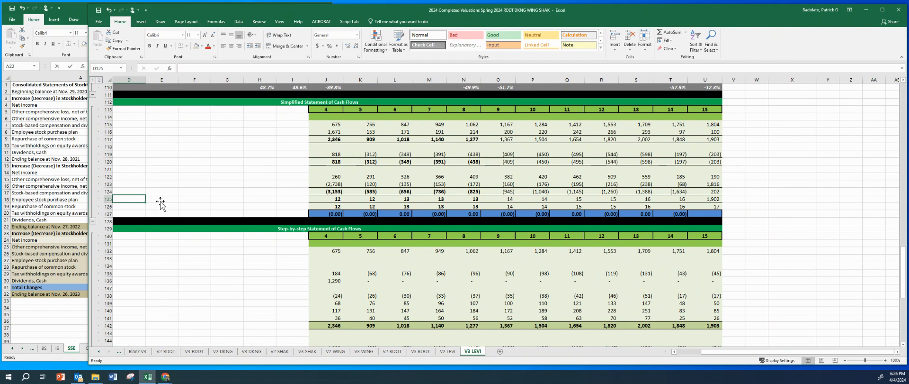
Examine the Step-by-Step Statement of Cash Flows with its row labels down to its Cash Check row
{"action": "key", "text": "Home"}
{"action": "key", "text": "Down"}
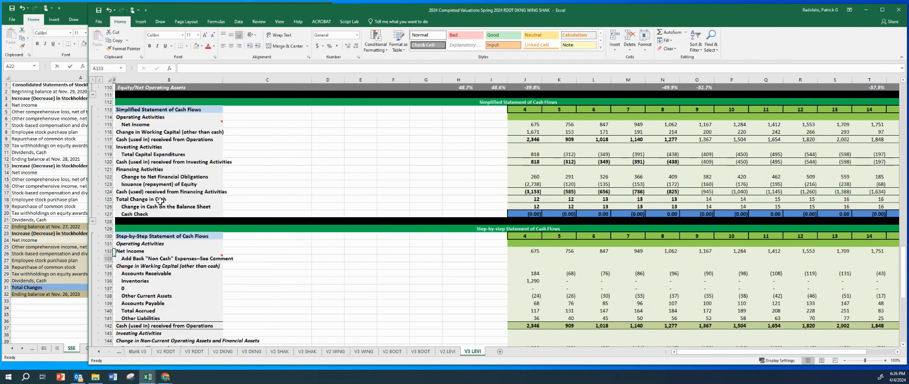
{"action": "key", "text": "Down"}
{"action": "key", "text": "Down"}
{"action": "key", "text": "Down"}
{"action": "key", "text": "Down"}
{"action": "key", "text": "Down"}
{"action": "key", "text": "Down"}
{"action": "key", "text": "Down"}
{"action": "key", "text": "Down"}
{"action": "key", "text": "Down"}
{"action": "key", "text": "Down"}
{"action": "key", "text": "Down"}
{"action": "key", "text": "Down"}
{"action": "key", "text": "Down"}
{"action": "key", "text": "Down"}
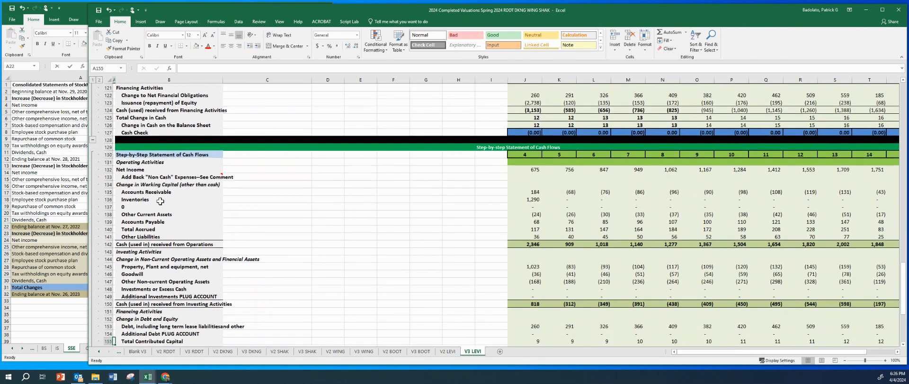
{"action": "key", "text": "Down"}
{"action": "key", "text": "Down"}
{"action": "key", "text": "Down"}
{"action": "key", "text": "Down"}
{"action": "key", "text": "Down"}
{"action": "key", "text": "Down"}
{"action": "key", "text": "Down"}
{"action": "key", "text": "Down"}
{"action": "key", "text": "Down"}
{"action": "key", "text": "Down"}
{"action": "key", "text": "Down"}
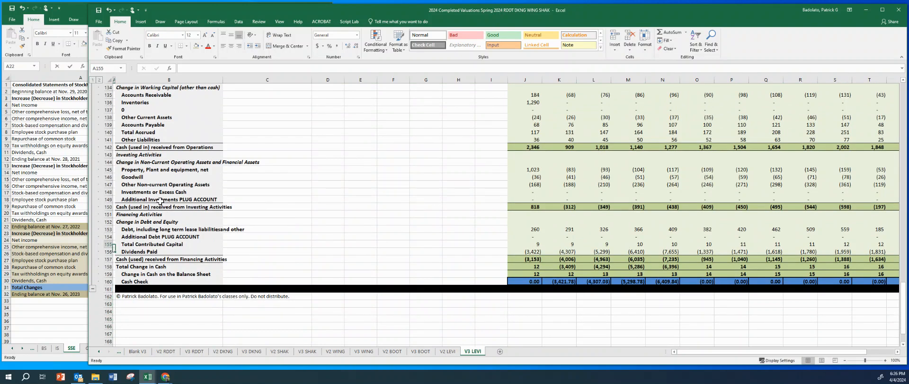
Return to the Simplified Statement of Cash Flows and inspect its Cash Check row across the forecast years from J127
{"action": "key", "text": "Up"}
{"action": "key", "text": "Up"}
{"action": "key", "text": "Up"}
{"action": "key", "text": "Up"}
{"action": "key", "text": "Up"}
{"action": "key", "text": "Up"}
{"action": "key", "text": "Up"}
{"action": "key", "text": "Up"}
{"action": "key", "text": "Up"}
{"action": "key", "text": "Up"}
{"action": "key", "text": "Up"}
{"action": "key", "text": "Up"}
{"action": "key", "text": "Up"}
{"action": "key", "text": "Up"}
{"action": "key", "text": "Up"}
{"action": "key", "text": "Up"}
{"action": "key", "text": "Up"}
{"action": "key", "text": "Up"}
{"action": "key", "text": "Up"}
{"action": "key", "text": "Up"}
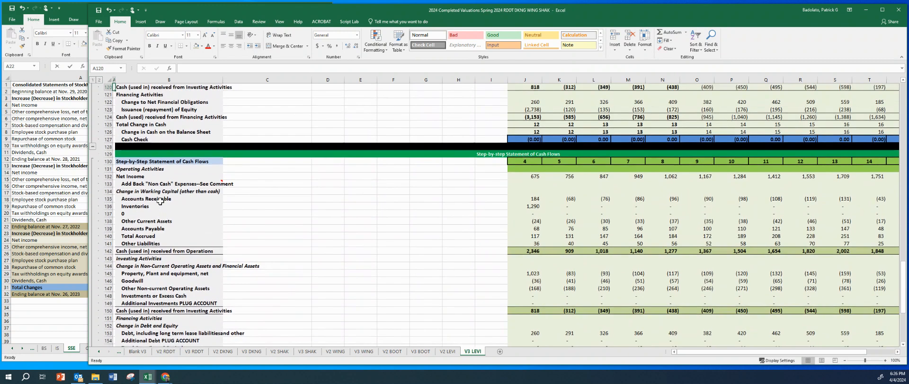
{"action": "key", "text": "Up"}
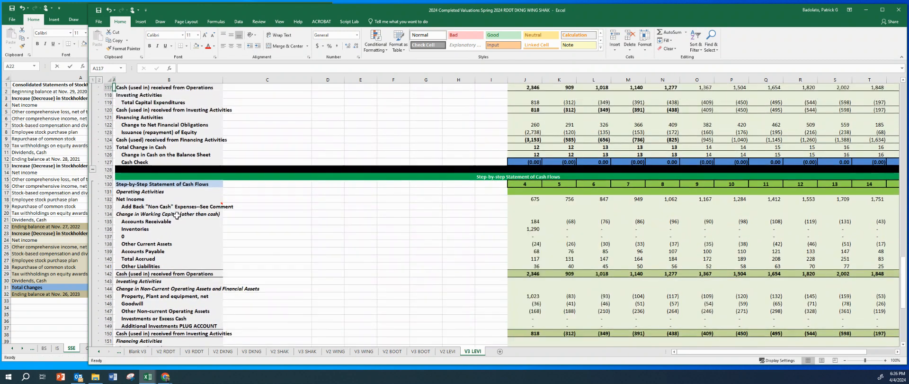
{"action": "left_click", "coordinate": [529, 163]}
{"action": "left_click_drag", "start_coordinate": [582, 171], "coordinate": [845, 162]}
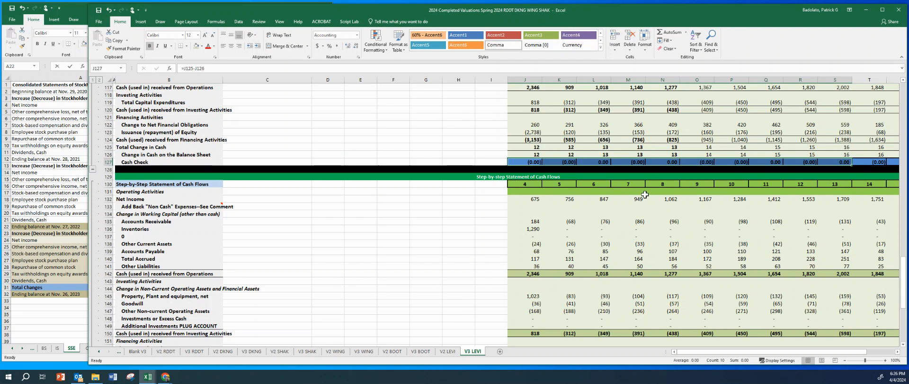
Examine the Simplified Statement of Cash Flows, the Balance Sheet Ratios and the Balance Sheet Check row above them
{"action": "left_click", "coordinate": [523, 250]}
{"action": "key", "text": "Up"}
{"action": "key", "text": "Up"}
{"action": "key", "text": "Up"}
{"action": "key", "text": "Up"}
{"action": "key", "text": "Up"}
{"action": "key", "text": "Up"}
{"action": "key", "text": "Up"}
{"action": "key", "text": "Up"}
{"action": "key", "text": "Up"}
{"action": "key", "text": "Up"}
{"action": "key", "text": "Up"}
{"action": "key", "text": "Up"}
{"action": "key", "text": "Up"}
{"action": "key", "text": "Up"}
{"action": "key", "text": "Up"}
{"action": "key", "text": "Up"}
{"action": "key", "text": "Up"}
{"action": "key", "text": "Up"}
{"action": "key", "text": "Up"}
{"action": "key", "text": "Up"}
{"action": "key", "text": "Up"}
{"action": "key", "text": "Up"}
{"action": "key", "text": "Up"}
{"action": "key", "text": "Up"}
{"action": "key", "text": "Up"}
{"action": "key", "text": "Up"}
{"action": "key", "text": "Up"}
{"action": "key", "text": "Up"}
{"action": "key", "text": "Left"}
{"action": "key", "text": "Left"}
{"action": "key", "text": "Left"}
{"action": "key", "text": "Left"}
{"action": "key", "text": "Left"}
{"action": "key", "text": "Left"}
{"action": "key", "text": "Left"}
{"action": "key", "text": "Left"}
{"action": "key", "text": "Left"}
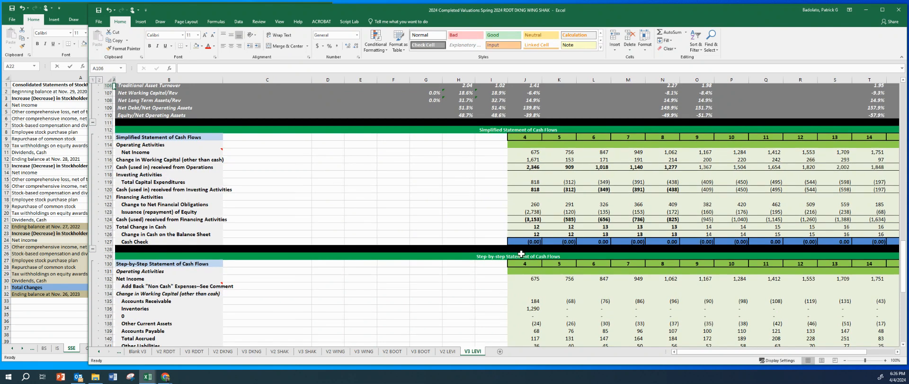
{"action": "key", "text": "Up"}
{"action": "key", "text": "Up"}
{"action": "key", "text": "Up"}
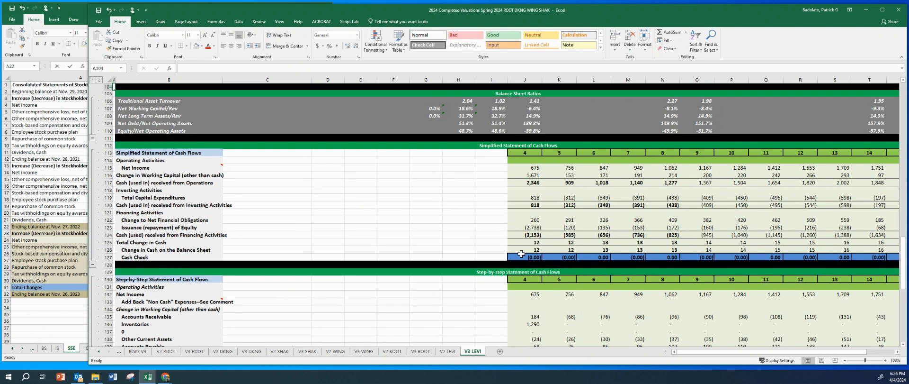
{"action": "key", "text": "Up"}
{"action": "key", "text": "Up"}
{"action": "key", "text": "Up"}
{"action": "key", "text": "Up"}
{"action": "key", "text": "Up"}
{"action": "key", "text": "Up"}
{"action": "key", "text": "Up"}
{"action": "key", "text": "Up"}
{"action": "key", "text": "Up"}
{"action": "key", "text": "Up"}
{"action": "key", "text": "Up"}
{"action": "key", "text": "Up"}
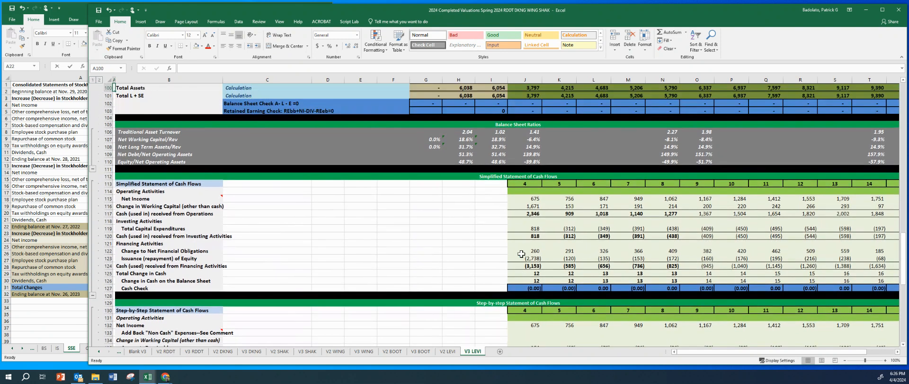
Examine the V3 LEVI Balance Sheet from its check rows up through the equity, financing and non-current operating sections
{"action": "key", "text": "Up"}
{"action": "key", "text": "Up"}
{"action": "key", "text": "Up"}
{"action": "key", "text": "Up"}
{"action": "key", "text": "Up"}
{"action": "key", "text": "Up"}
{"action": "key", "text": "Up"}
{"action": "key", "text": "Up"}
{"action": "key", "text": "Up"}
{"action": "key", "text": "Up"}
{"action": "key", "text": "Up"}
{"action": "key", "text": "Up"}
{"action": "key", "text": "Up"}
{"action": "key", "text": "Up"}
{"action": "key", "text": "Up"}
{"action": "key", "text": "Up"}
{"action": "key", "text": "Up"}
{"action": "key", "text": "Up"}
{"action": "key", "text": "Up"}
{"action": "key", "text": "Up"}
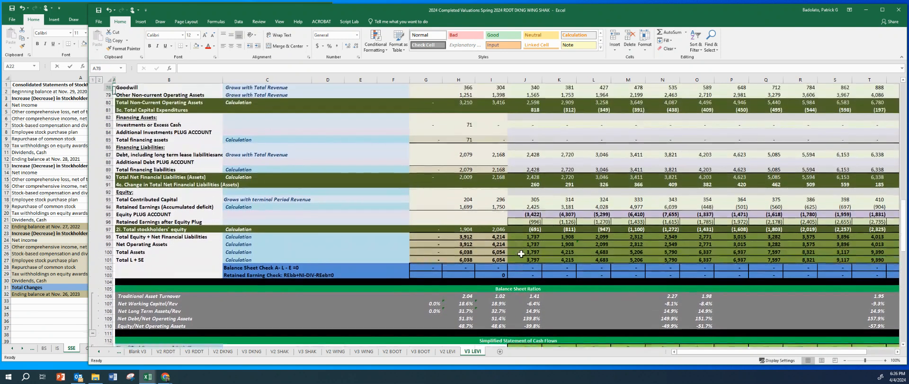
{"action": "key", "text": "Up"}
{"action": "key", "text": "Up"}
{"action": "key", "text": "Up"}
{"action": "key", "text": "Up"}
{"action": "key", "text": "Up"}
{"action": "key", "text": "Up"}
{"action": "key", "text": "Up"}
{"action": "key", "text": "Up"}
{"action": "key", "text": "Up"}
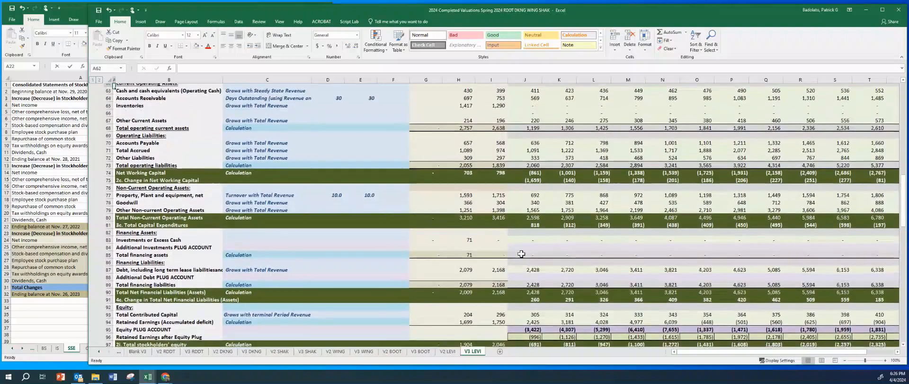
Examine the current operating assets and liabilities, then the Residual Income Valuation and its check against the FCFE model
{"action": "key", "text": "Up"}
{"action": "key", "text": "Up"}
{"action": "key", "text": "Up"}
{"action": "key", "text": "Up"}
{"action": "key", "text": "Up"}
{"action": "key", "text": "Up"}
{"action": "key", "text": "Up"}
{"action": "key", "text": "Up"}
{"action": "key", "text": "Up"}
{"action": "key", "text": "Up"}
{"action": "key", "text": "Up"}
{"action": "key", "text": "Up"}
{"action": "key", "text": "Up"}
{"action": "key", "text": "Up"}
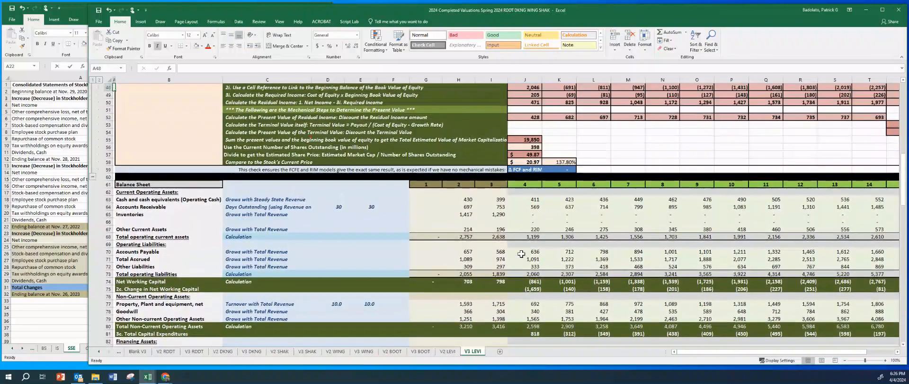
{"action": "key", "text": "Up"}
{"action": "key", "text": "Up"}
{"action": "key", "text": "Up"}
{"action": "key", "text": "Up"}
{"action": "key", "text": "Up"}
{"action": "key", "text": "Up"}
{"action": "key", "text": "Up"}
{"action": "key", "text": "Up"}
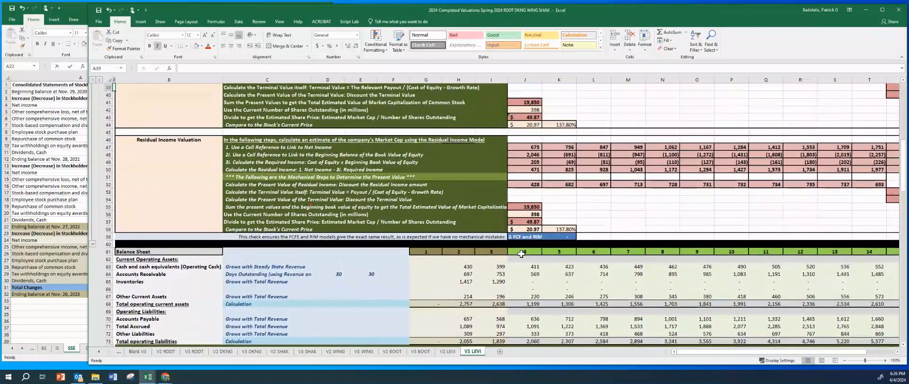
Examine the Free Cash Flow to Equity Valuation, the Income Statement Ratios and the net income rows above them
{"action": "key", "text": "Up"}
{"action": "key", "text": "Up"}
{"action": "key", "text": "Up"}
{"action": "key", "text": "Up"}
{"action": "key", "text": "Up"}
{"action": "key", "text": "Up"}
{"action": "key", "text": "Up"}
{"action": "key", "text": "Up"}
{"action": "key", "text": "Up"}
{"action": "key", "text": "Up"}
{"action": "key", "text": "Up"}
{"action": "key", "text": "Up"}
{"action": "key", "text": "Up"}
{"action": "key", "text": "Up"}
{"action": "key", "text": "Up"}
{"action": "key", "text": "Up"}
{"action": "key", "text": "Up"}
{"action": "key", "text": "Up"}
{"action": "key", "text": "Up"}
{"action": "key", "text": "Up"}
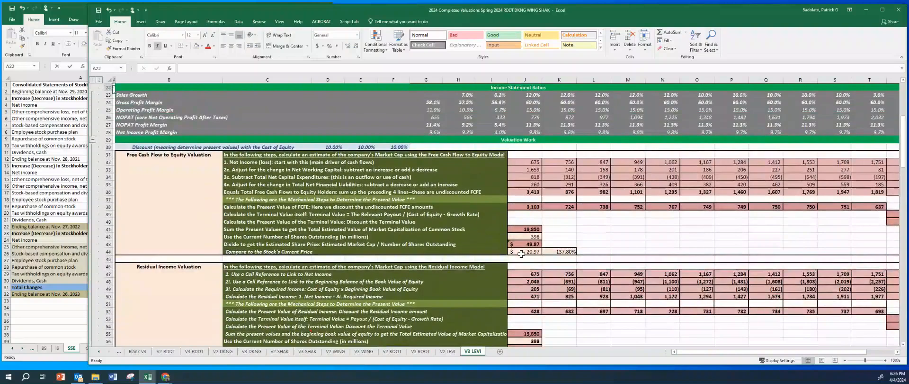
{"action": "key", "text": "Up"}
{"action": "key", "text": "Up"}
{"action": "key", "text": "Up"}
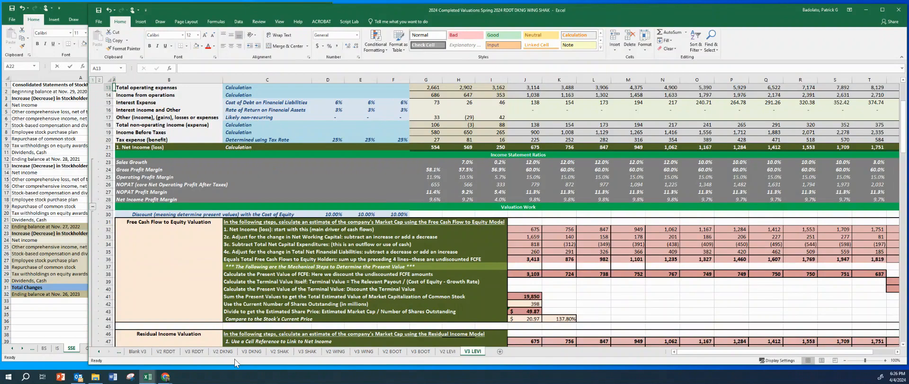
Review the Blank Excel, Blank V2 and Blank V3 sheets, selecting the Asset 1 to Asset 4 labels in V2 and Expense 1 to Expense 3 in V3
{"action": "left_click", "coordinate": [118, 351]}
{"action": "left_click", "coordinate": [119, 352]}
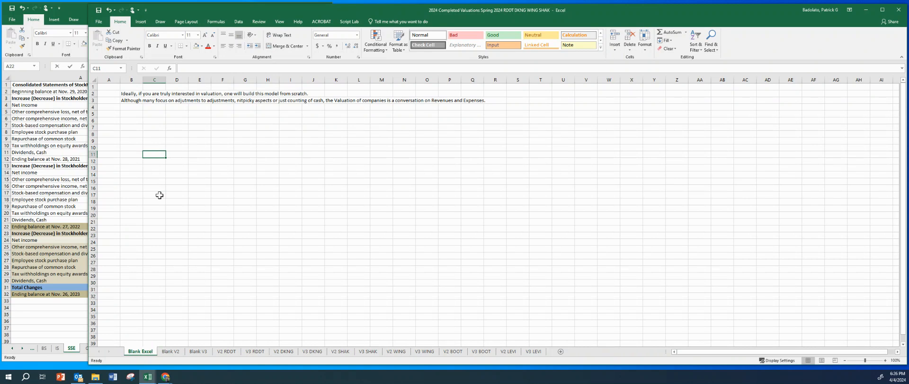
{"action": "left_click", "coordinate": [171, 351]}
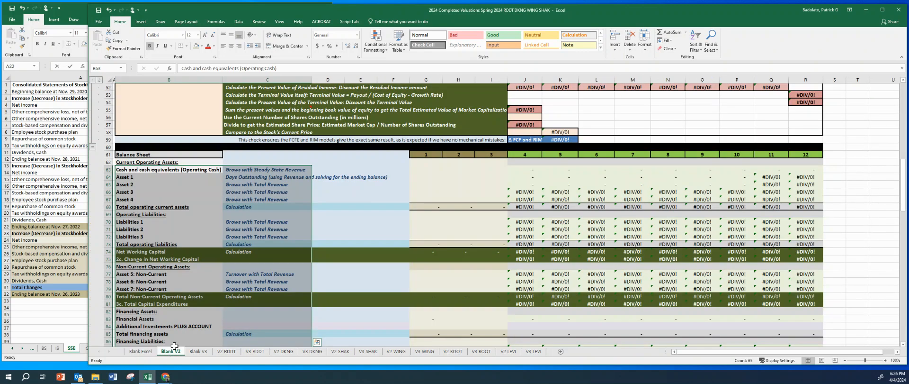
{"action": "left_click_drag", "start_coordinate": [142, 177], "coordinate": [142, 200]}
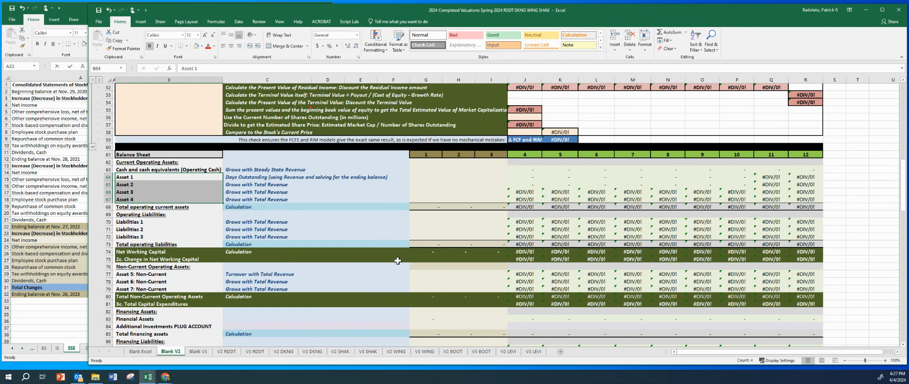
{"action": "left_click", "coordinate": [193, 351]}
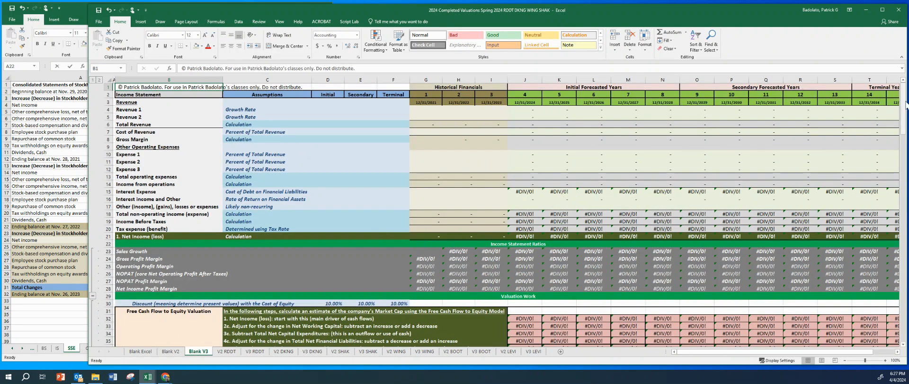
{"action": "left_click_drag", "start_coordinate": [133, 155], "coordinate": [133, 169]}
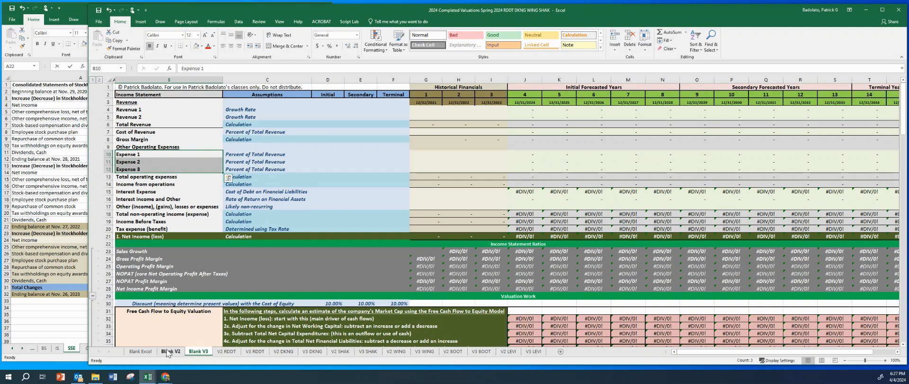
Review the completed V2 and V3 valuation sheets for RDDT and DKNG
{"action": "left_click", "coordinate": [226, 352]}
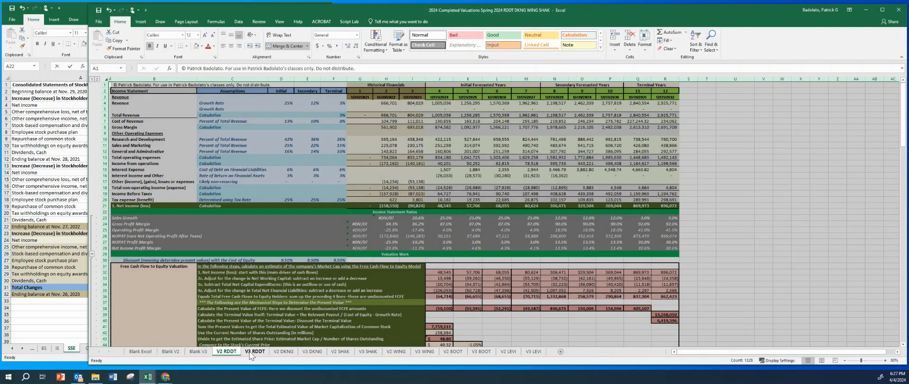
{"action": "left_click", "coordinate": [254, 351]}
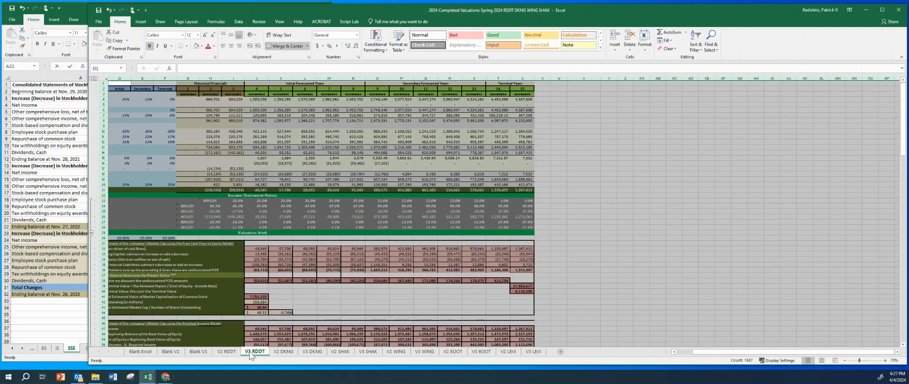
{"action": "left_click", "coordinate": [274, 352]}
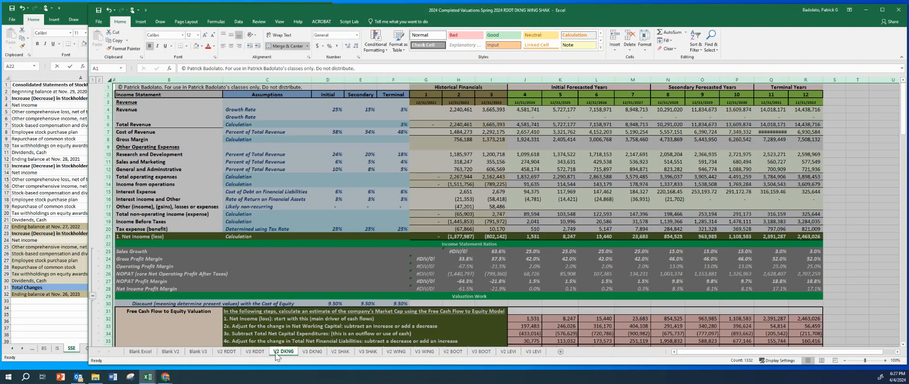
{"action": "left_click", "coordinate": [308, 351]}
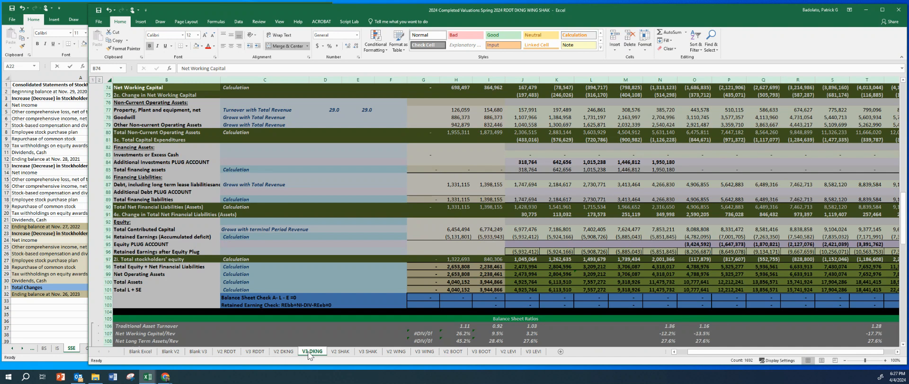
{"action": "left_click", "coordinate": [286, 351]}
{"action": "left_click", "coordinate": [305, 354]}
Review the V2 and V3 valuation sheets for SHAK, WING and BOOT, then V2 LEVI, and return to V3 LEVI
{"action": "left_click", "coordinate": [341, 351]}
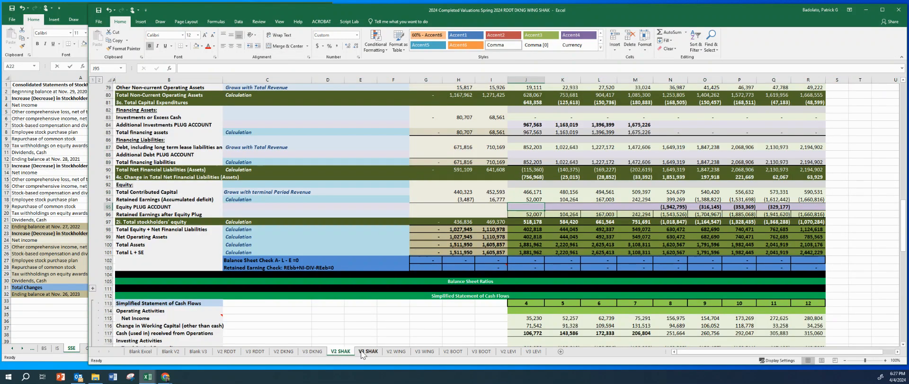
{"action": "left_click", "coordinate": [365, 353]}
{"action": "left_click", "coordinate": [391, 353]}
{"action": "left_click", "coordinate": [423, 353]}
{"action": "left_click", "coordinate": [453, 352]}
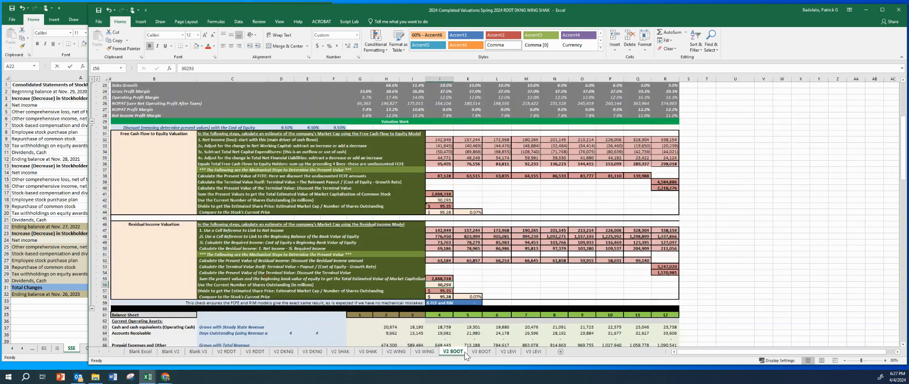
{"action": "left_click", "coordinate": [482, 352]}
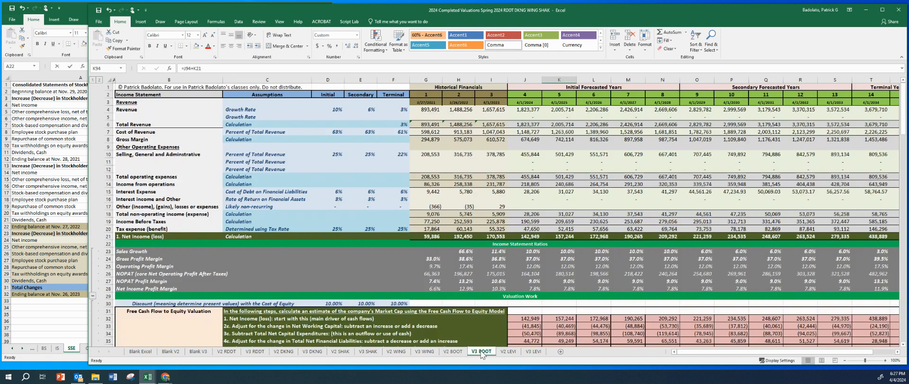
{"action": "left_click", "coordinate": [509, 352]}
{"action": "left_click", "coordinate": [534, 351]}
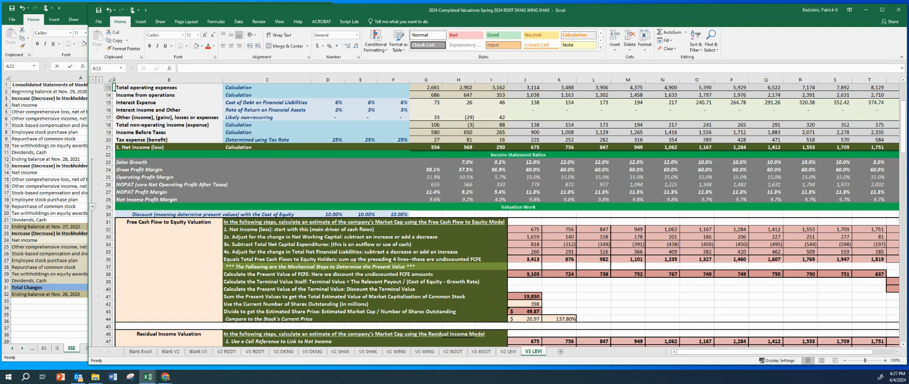
{"action": "left_click_drag", "start_coordinate": [690, 383], "coordinate": [662, 19]}
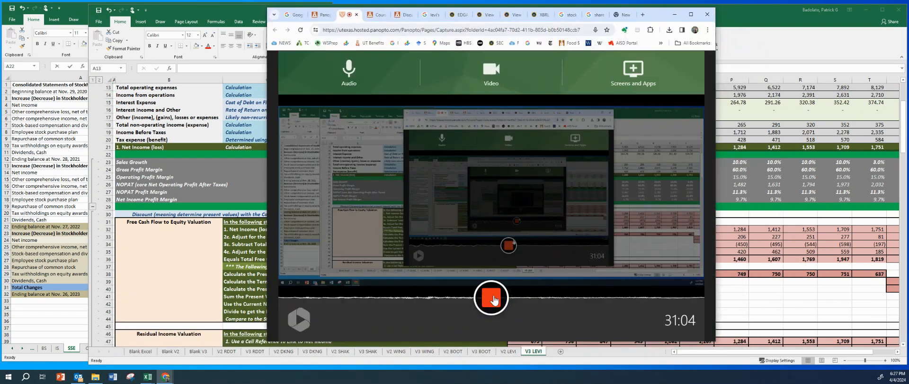